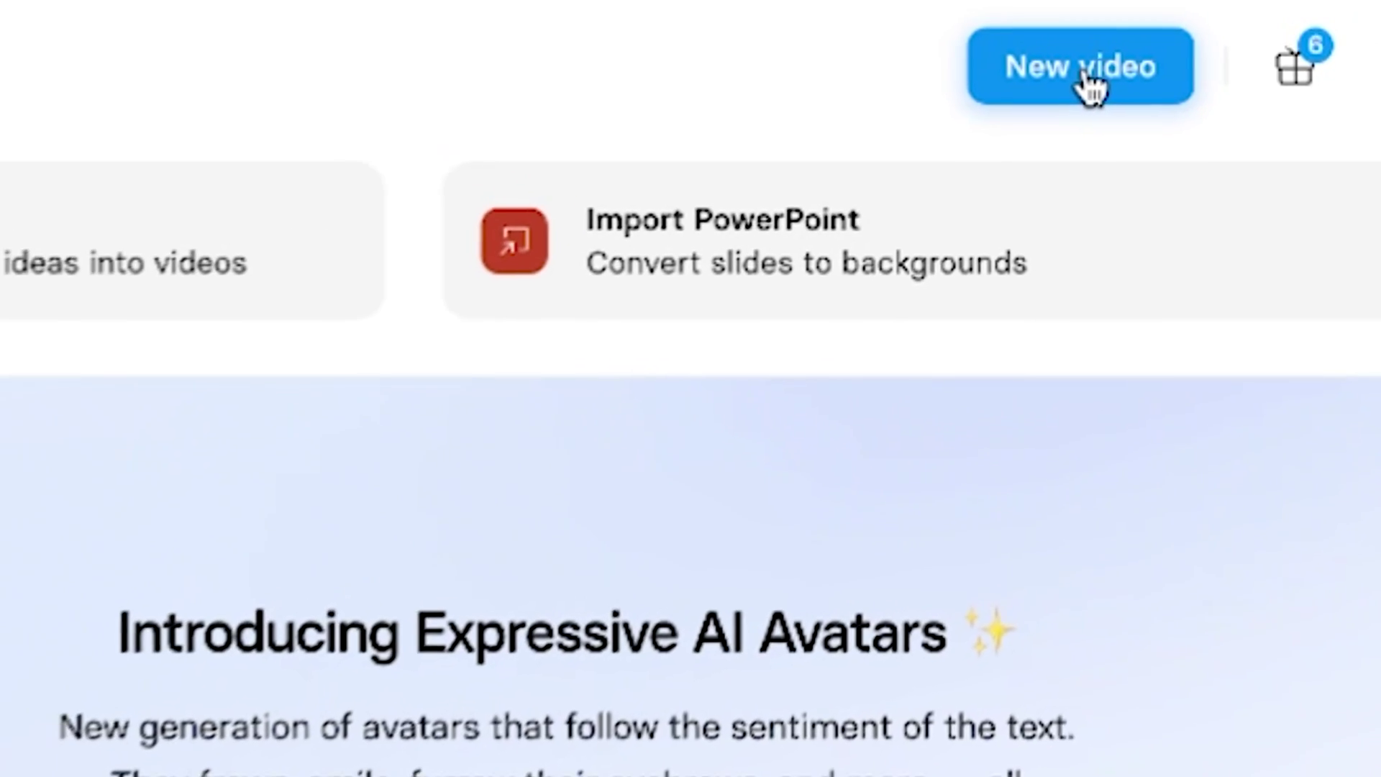
# Start a new video and choose to generate it with AI from the Sleek Corporate Video Template
pyautogui.click(1081, 71)
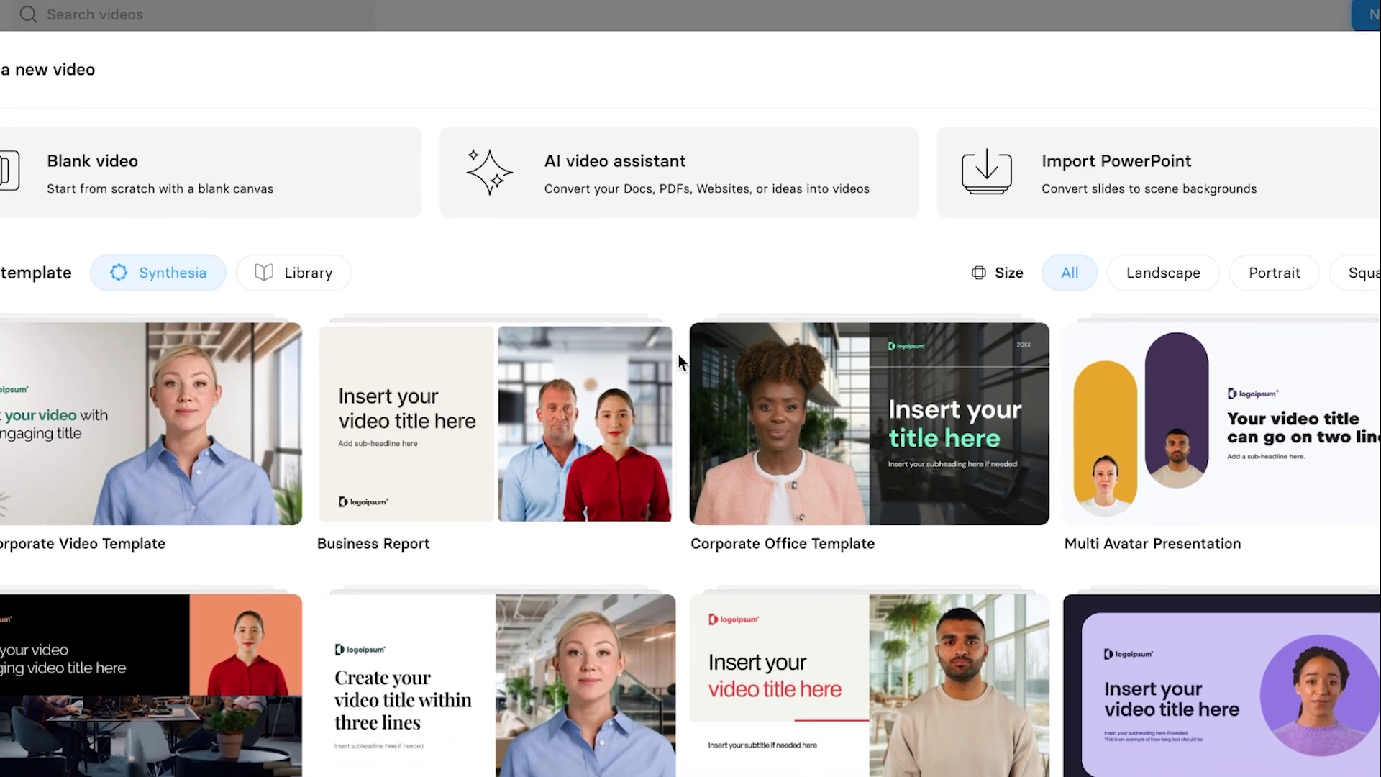
pyautogui.scroll(-2, 679, 354)
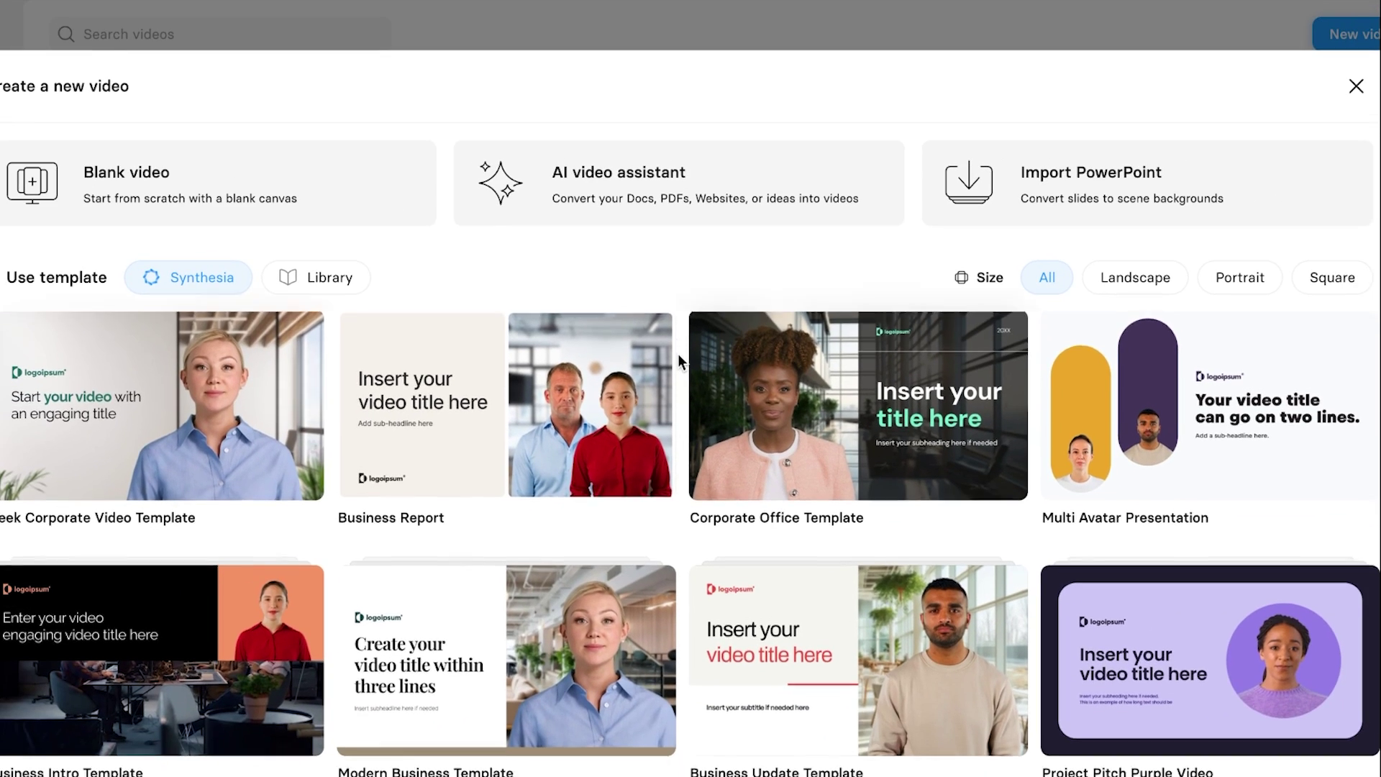
pyautogui.scroll(-3, 679, 354)
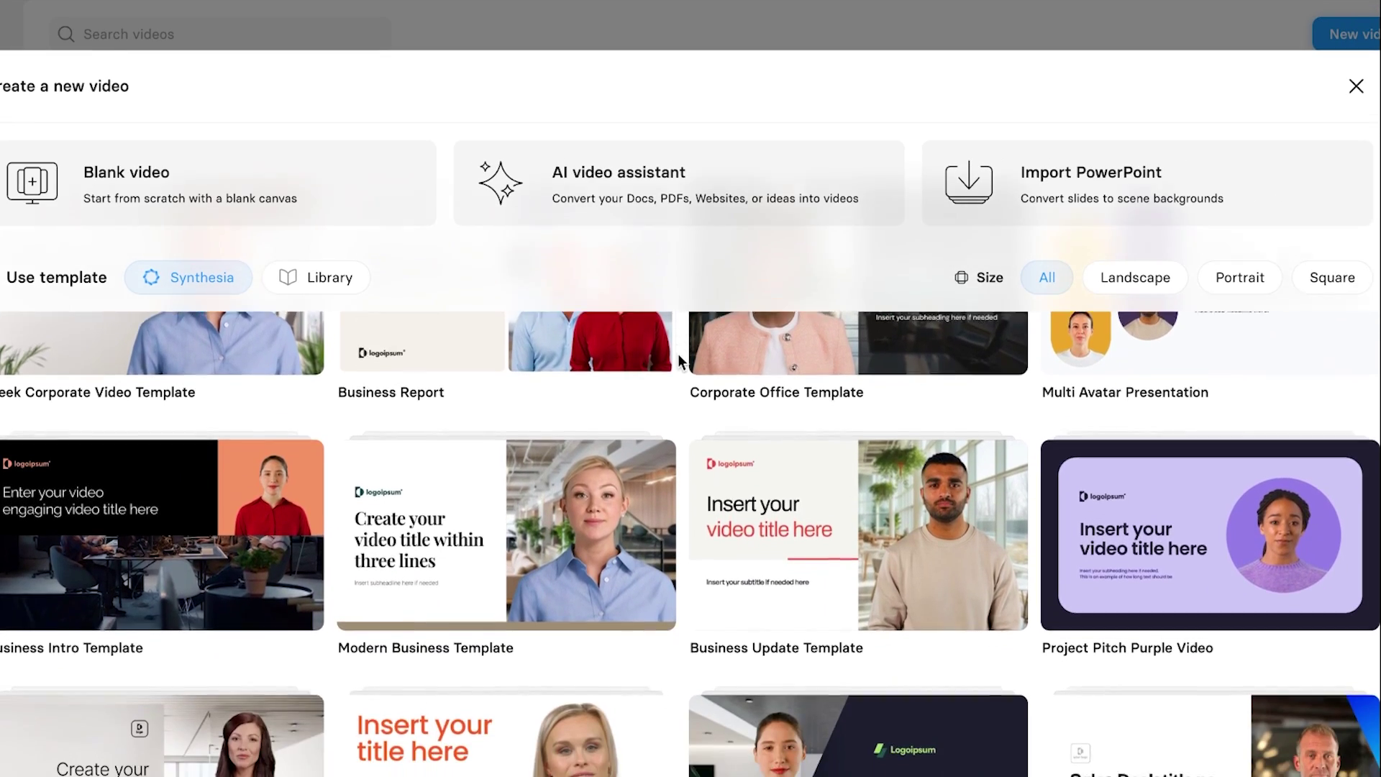
pyautogui.scroll(-3, 677, 352)
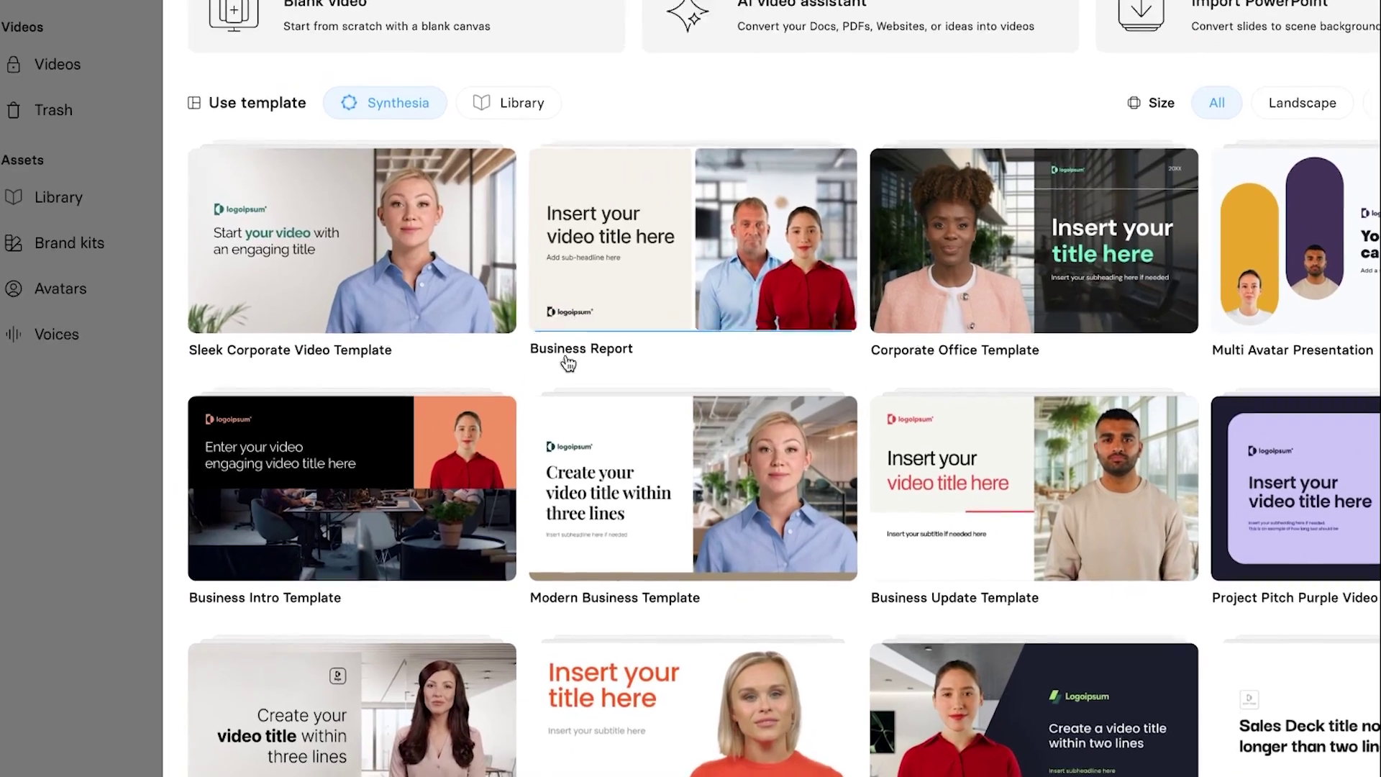
pyautogui.moveTo(293, 363)
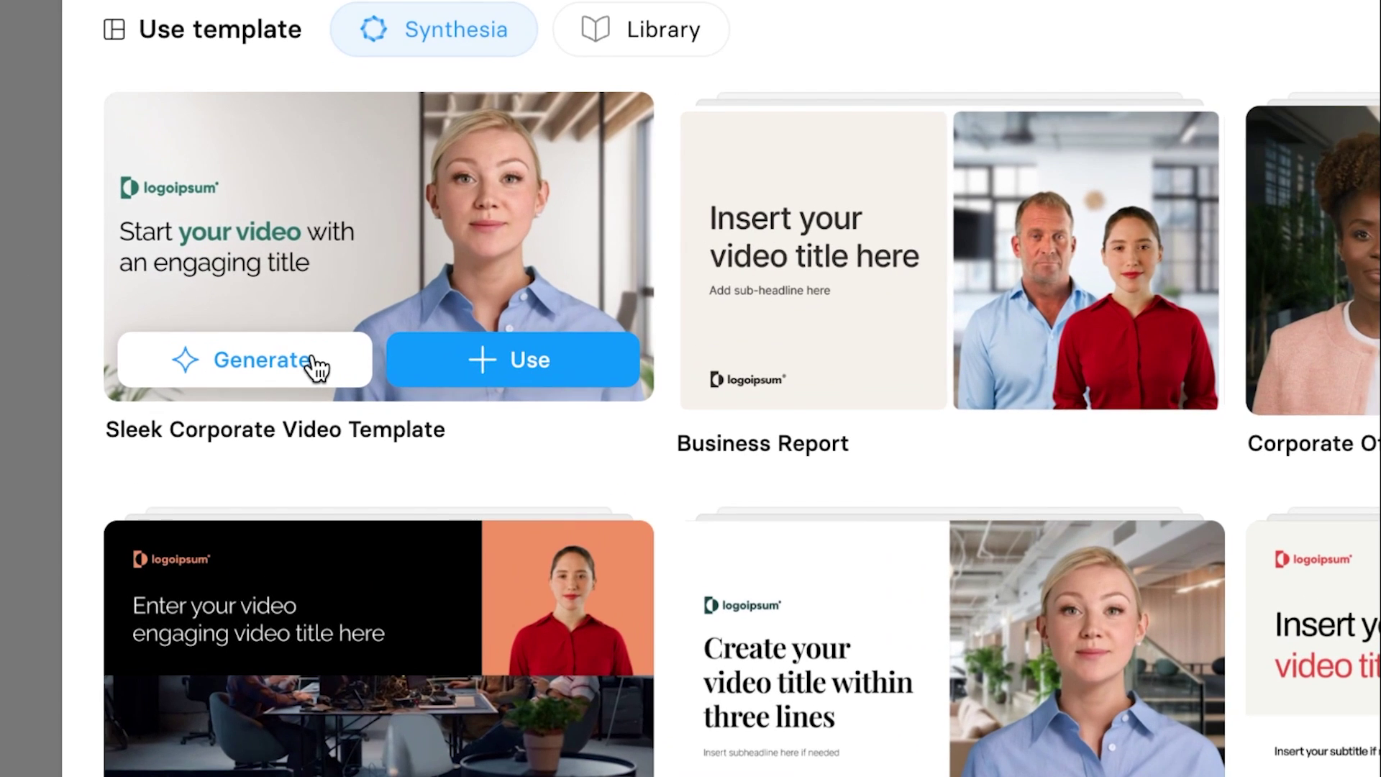
pyautogui.click(316, 368)
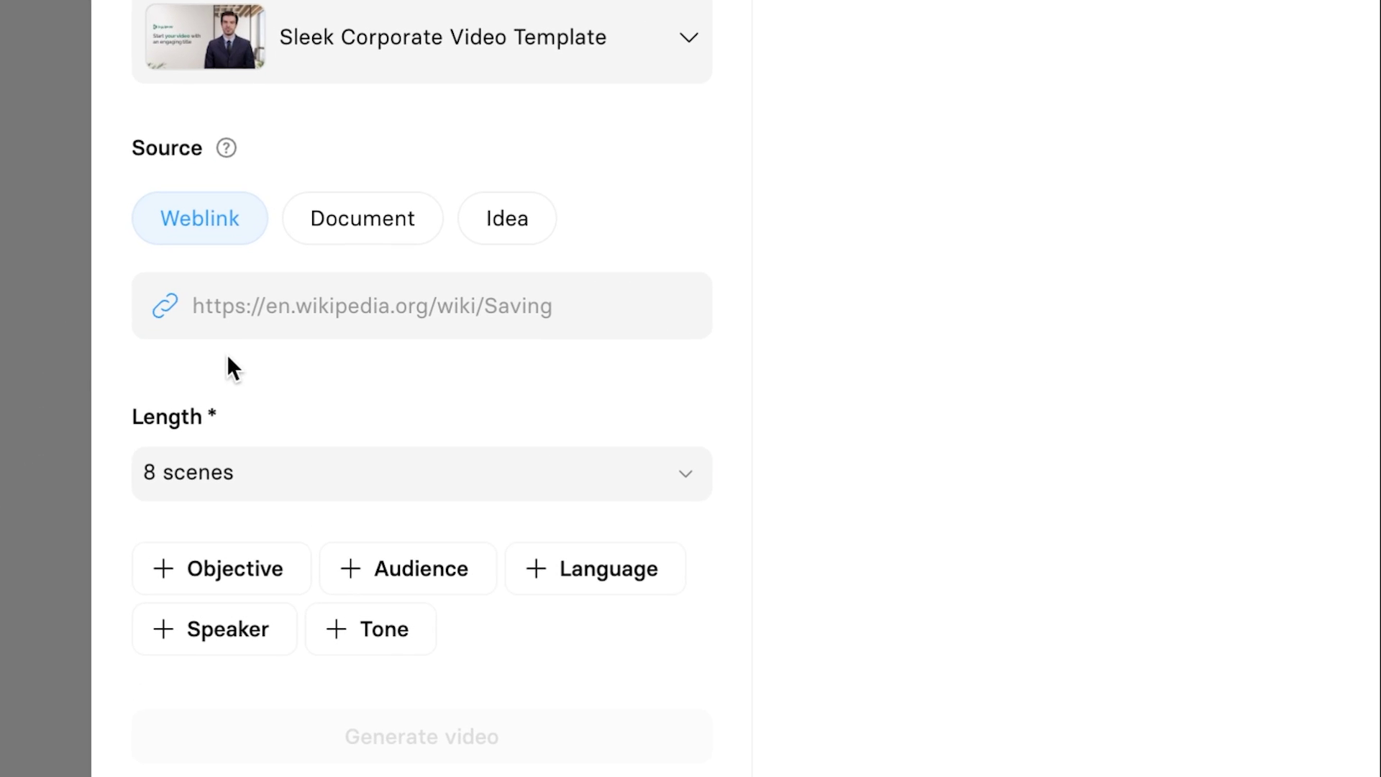
# Set the source to the idea "How to prepare for a post AGI world" and the length to 8 scenes
pyautogui.click(362, 218)
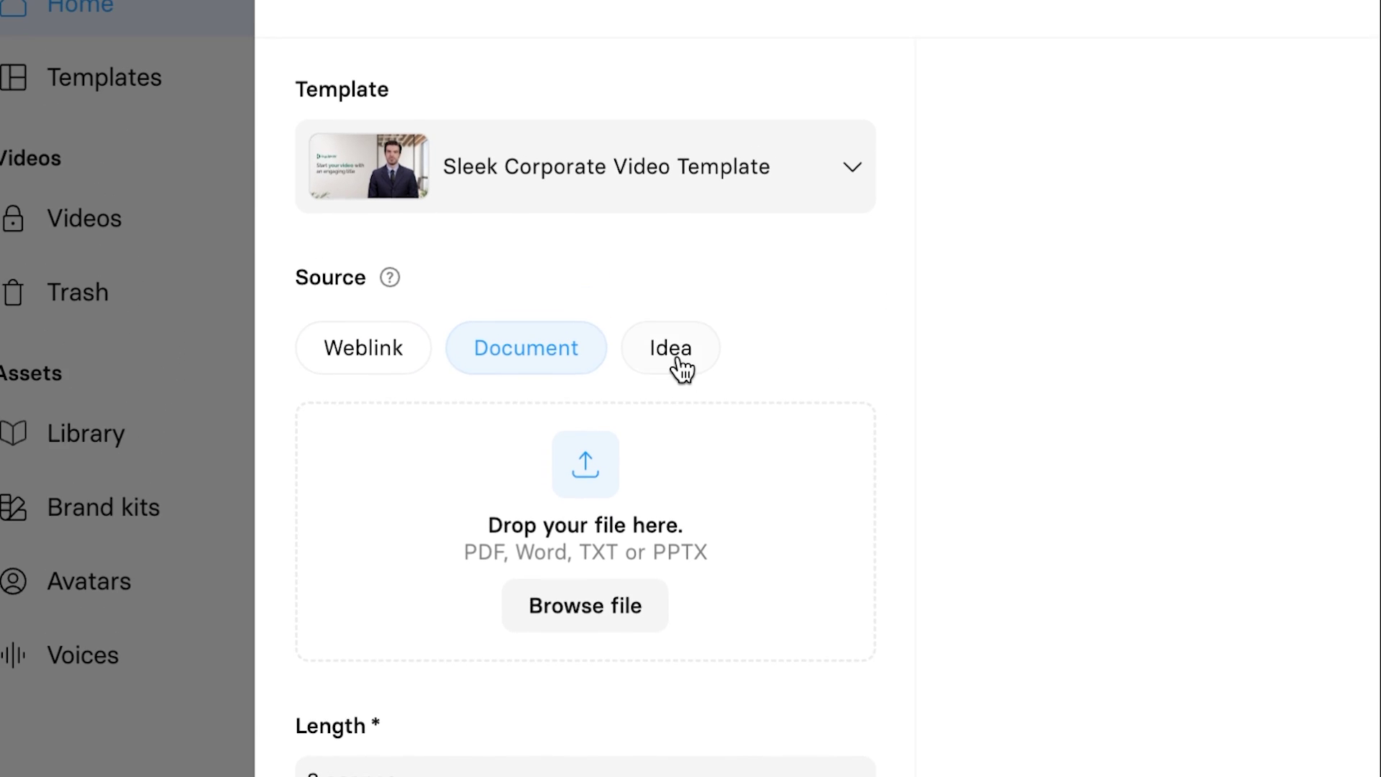
pyautogui.click(699, 151)
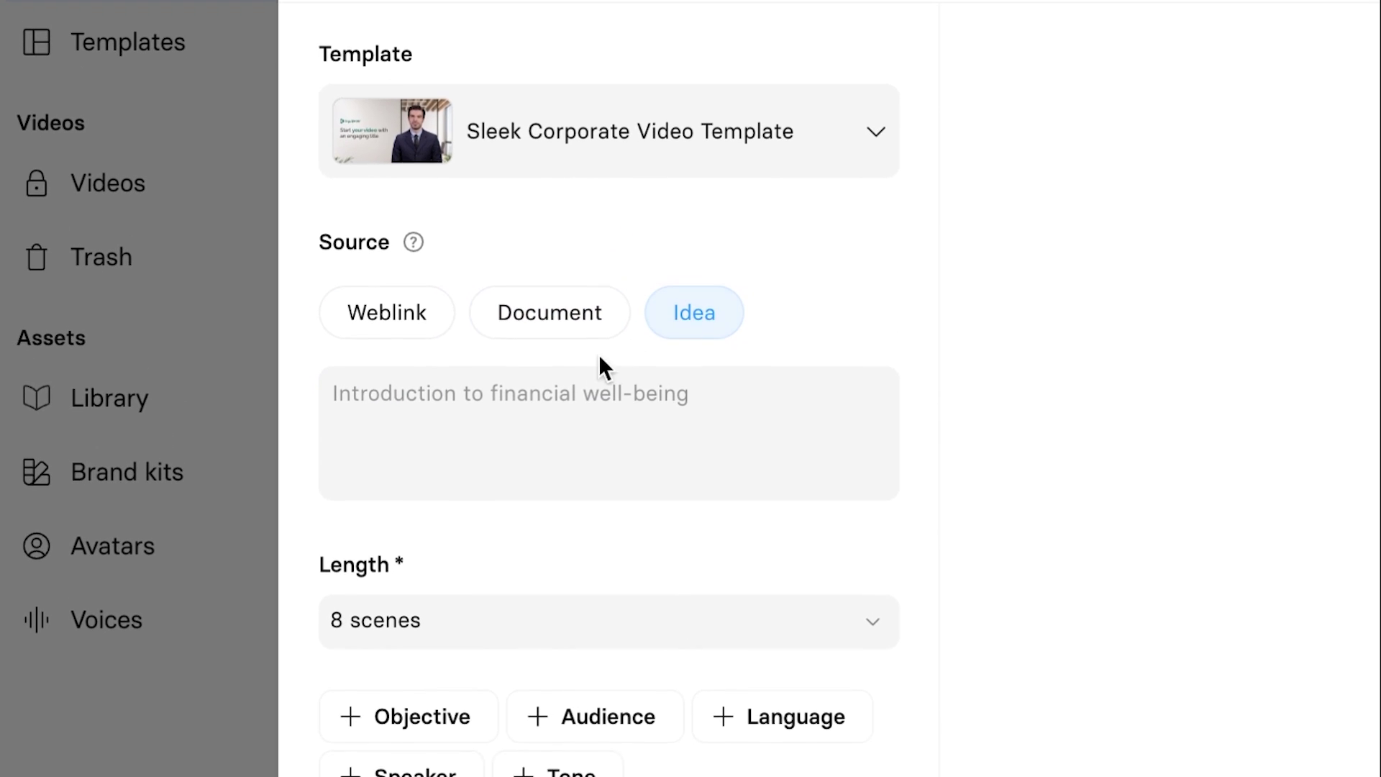
pyautogui.click(452, 437)
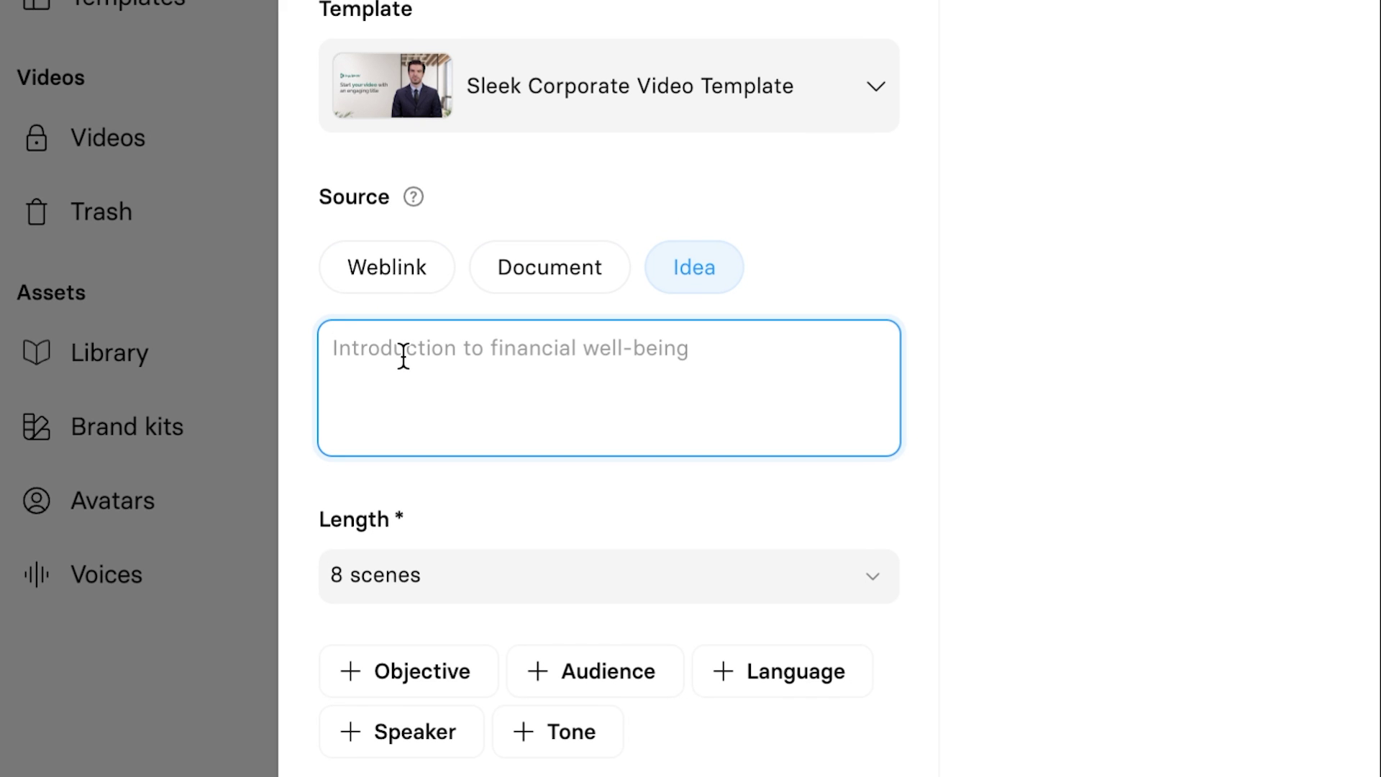
pyautogui.write('How to prepare for a post AGI world')
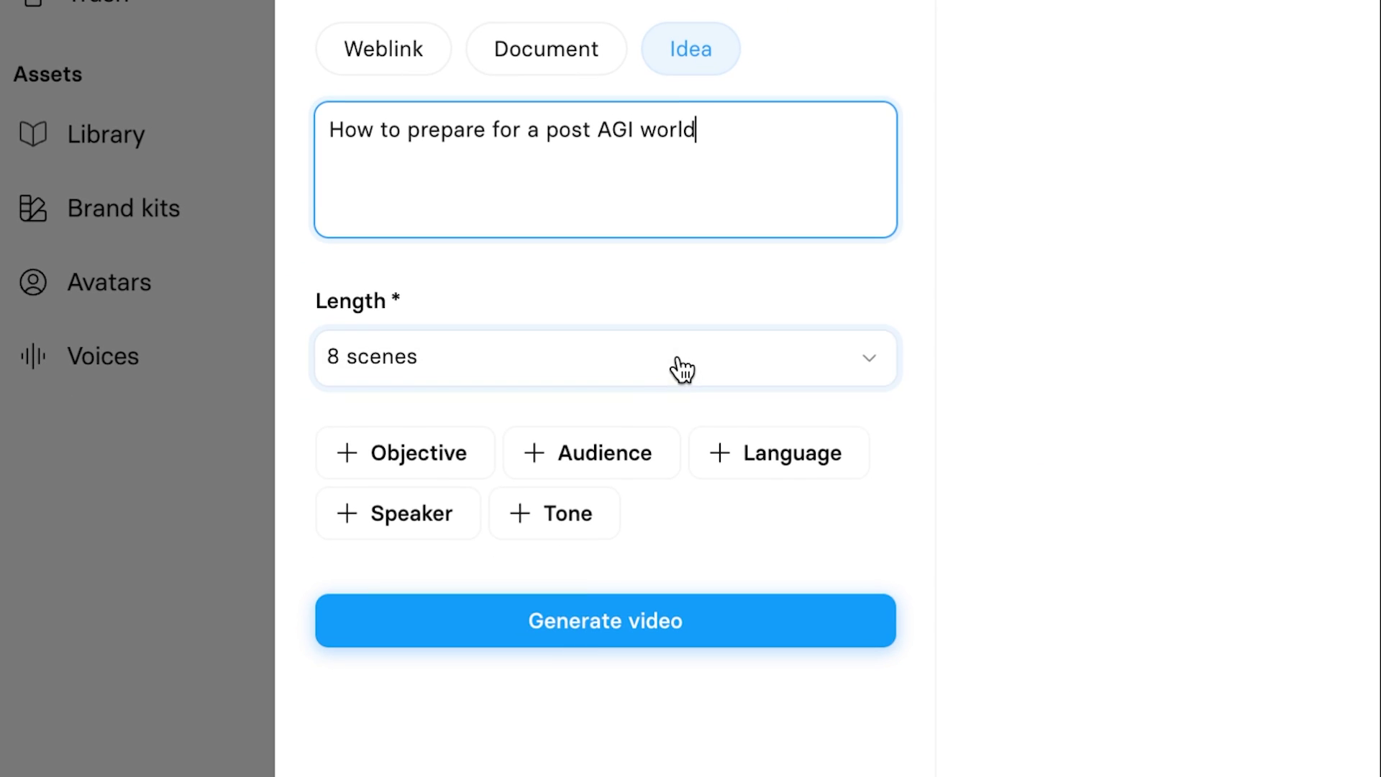
pyautogui.click(678, 367)
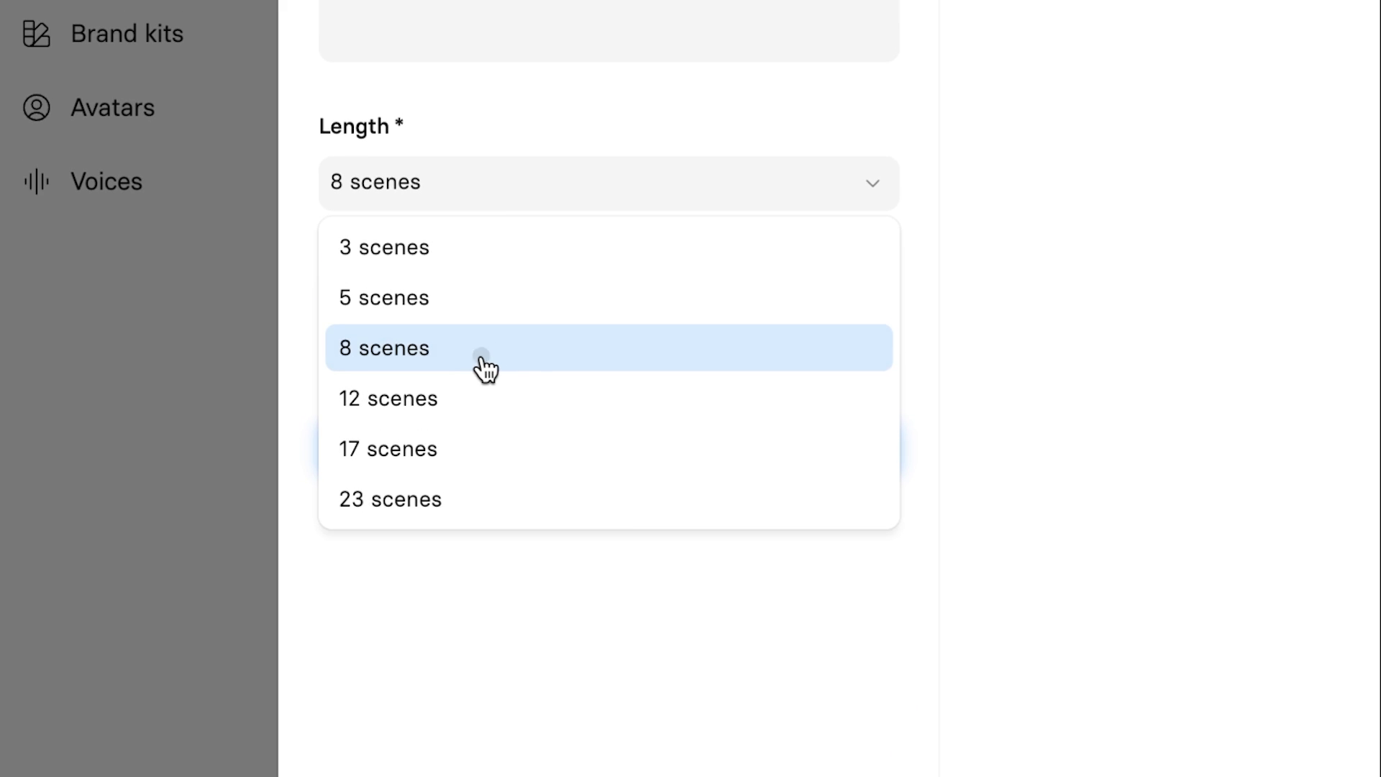
pyautogui.click(483, 369)
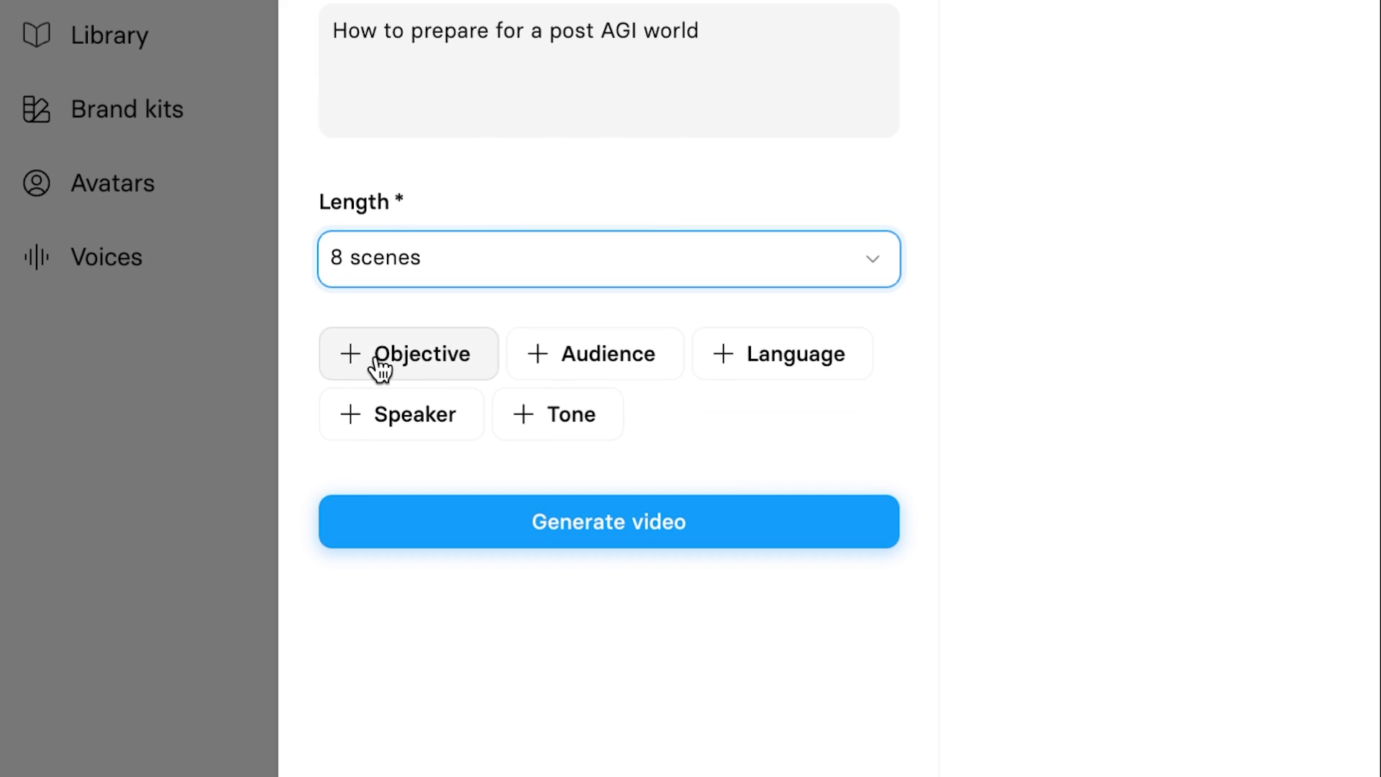
# Add the objective "educate people on the importance of learning AI tools and getting new skills that will be applicable in the post AGI world" and audience "Business owners and content creators"
pyautogui.click(379, 363)
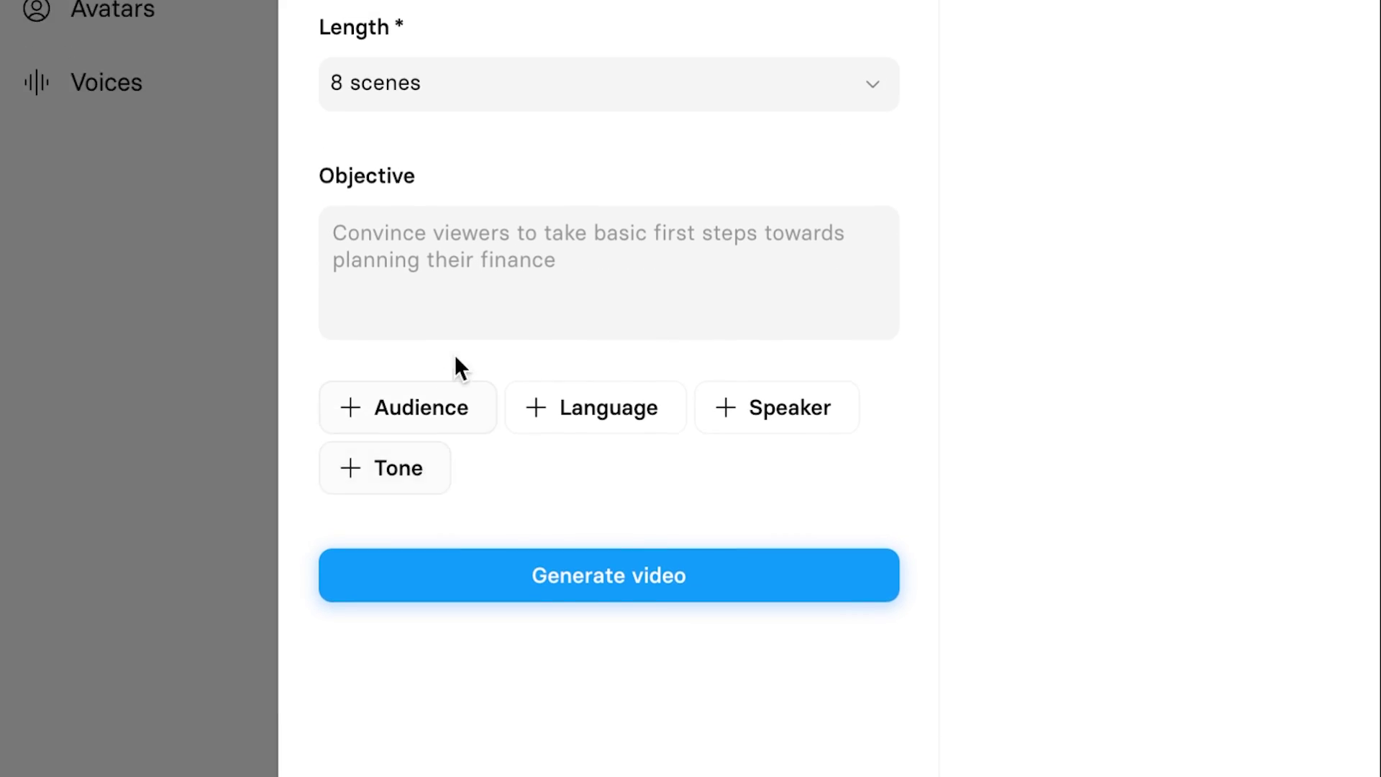
pyautogui.click(510, 277)
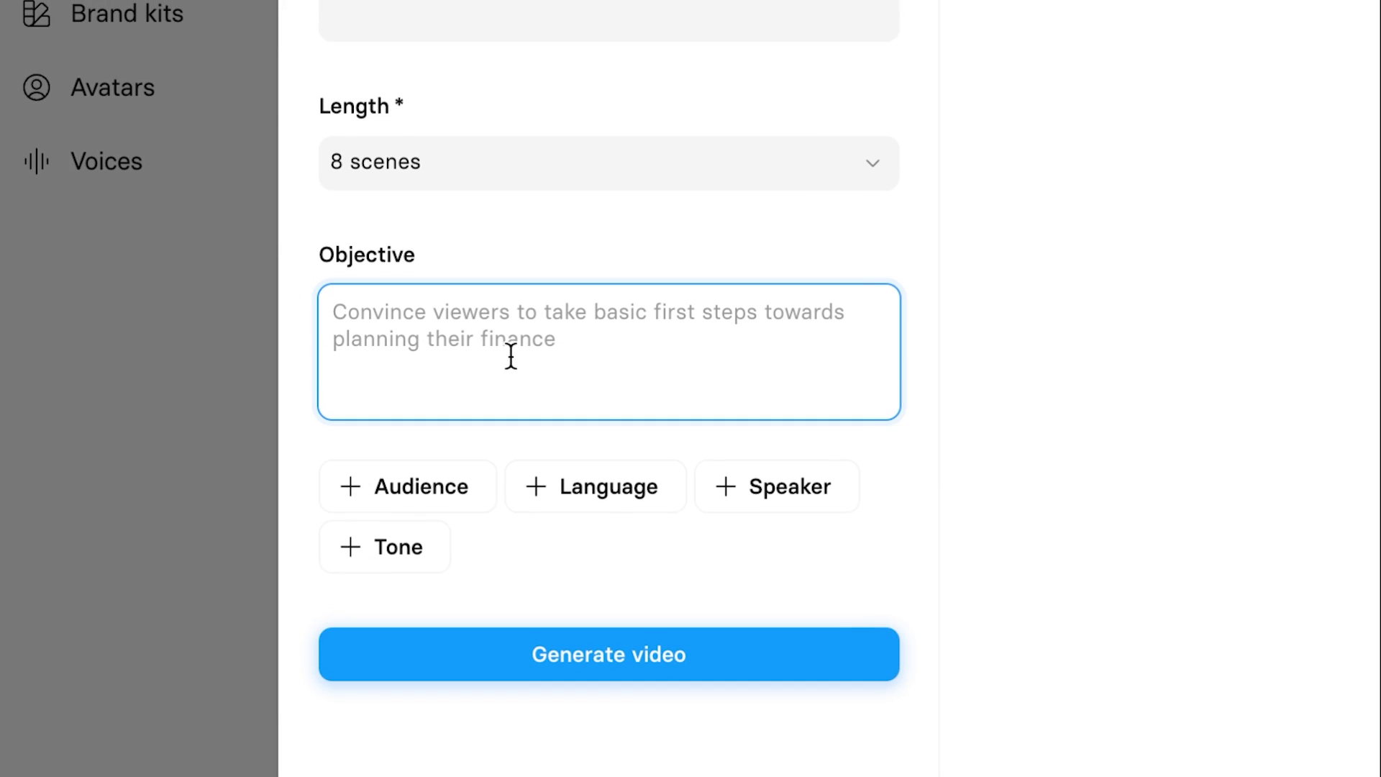
pyautogui.write('educate people on the importance of learning AI tools and getting new skills that will be applicable in the post AGI worl')
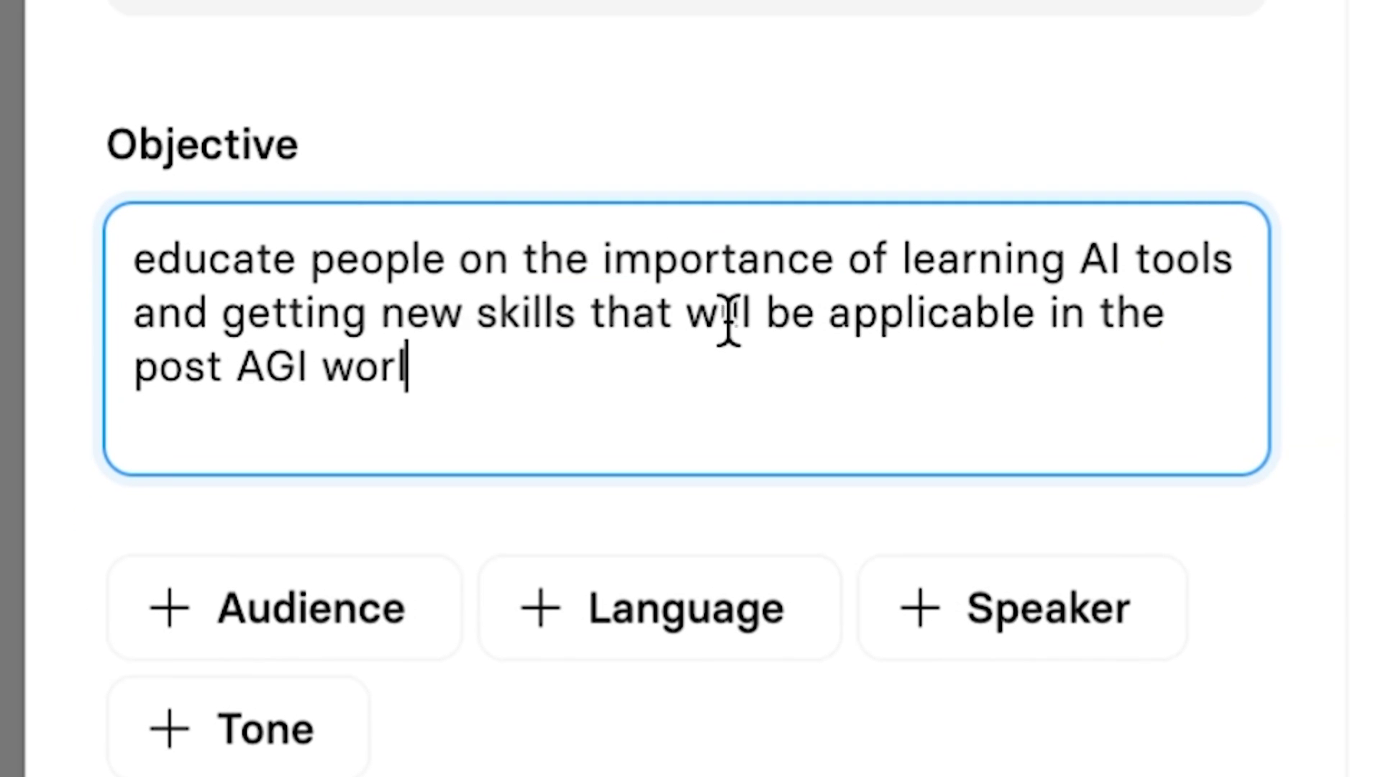
pyautogui.write('d')
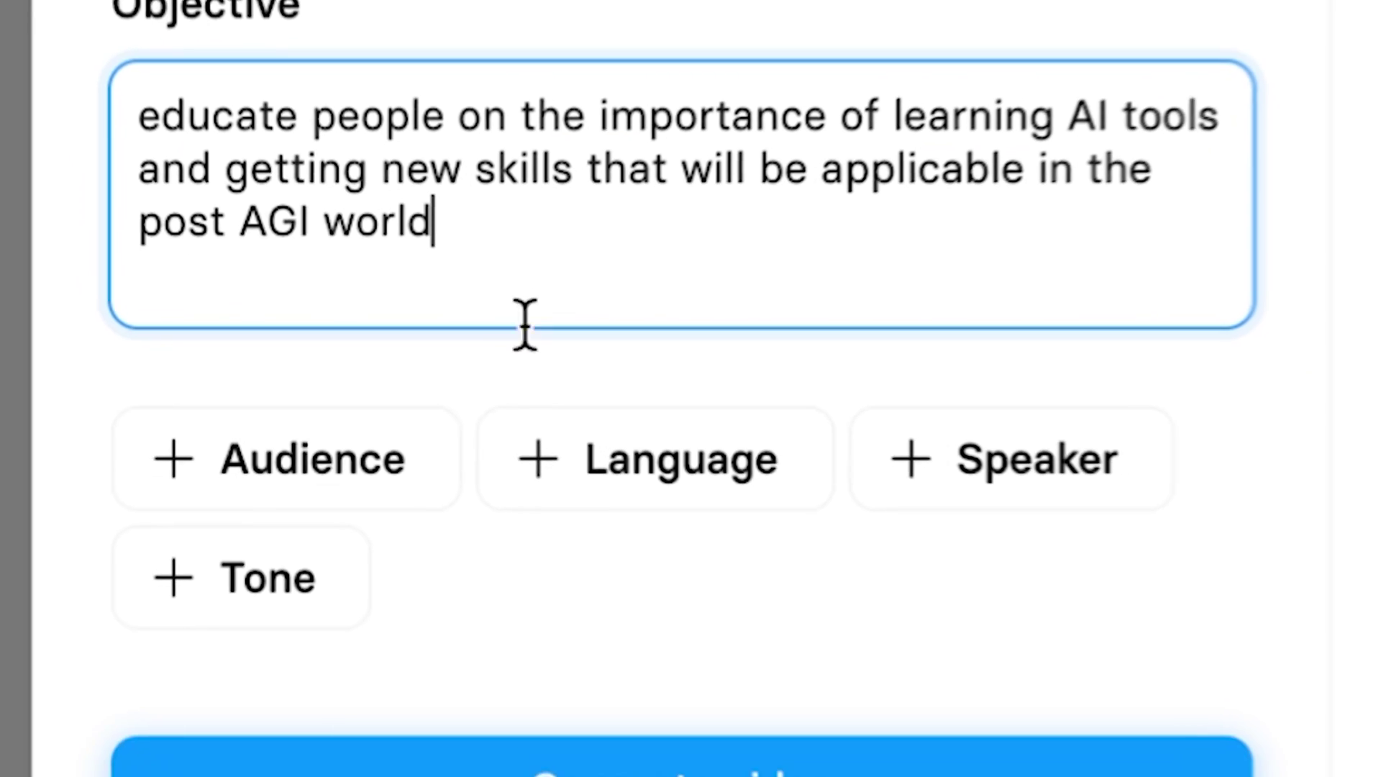
pyautogui.click(330, 467)
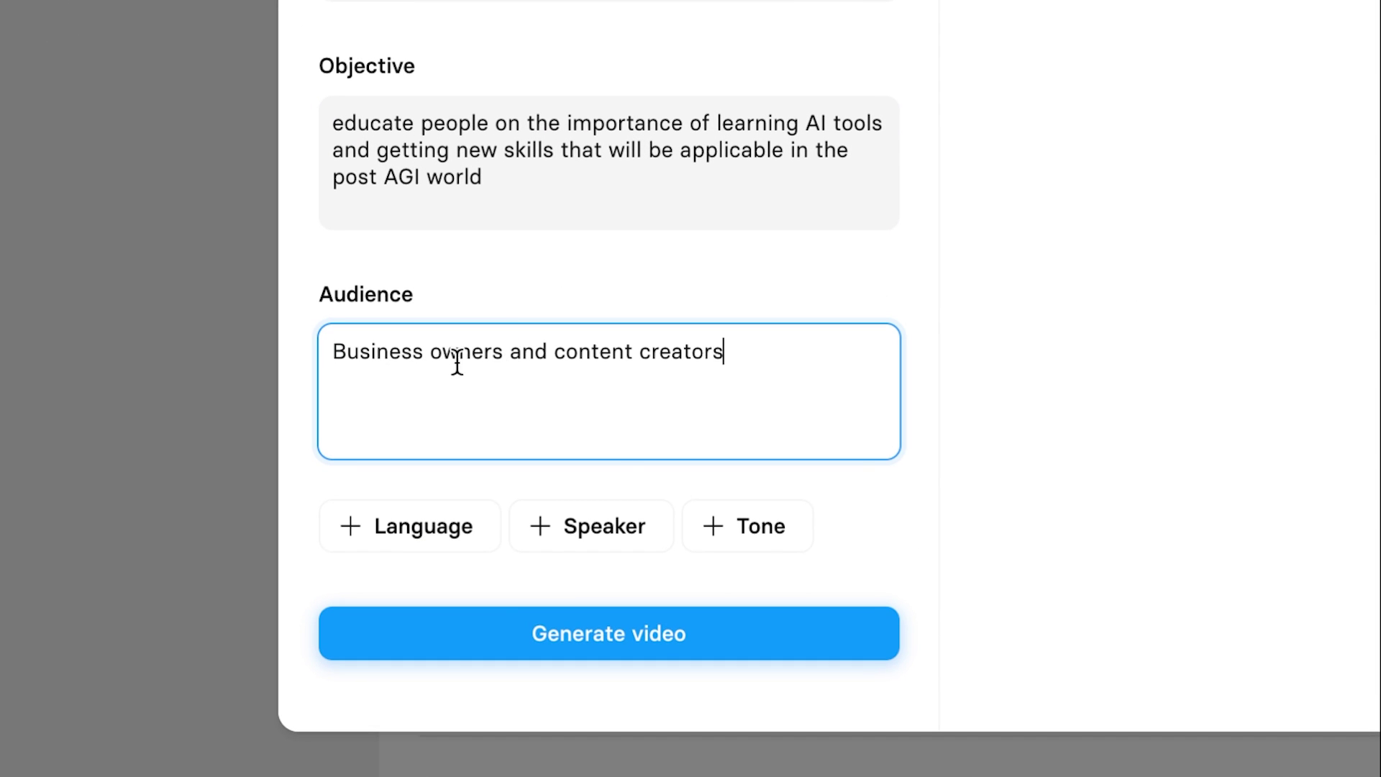
# Add the language option and look through the available languages without choosing another one
pyautogui.click(471, 530)
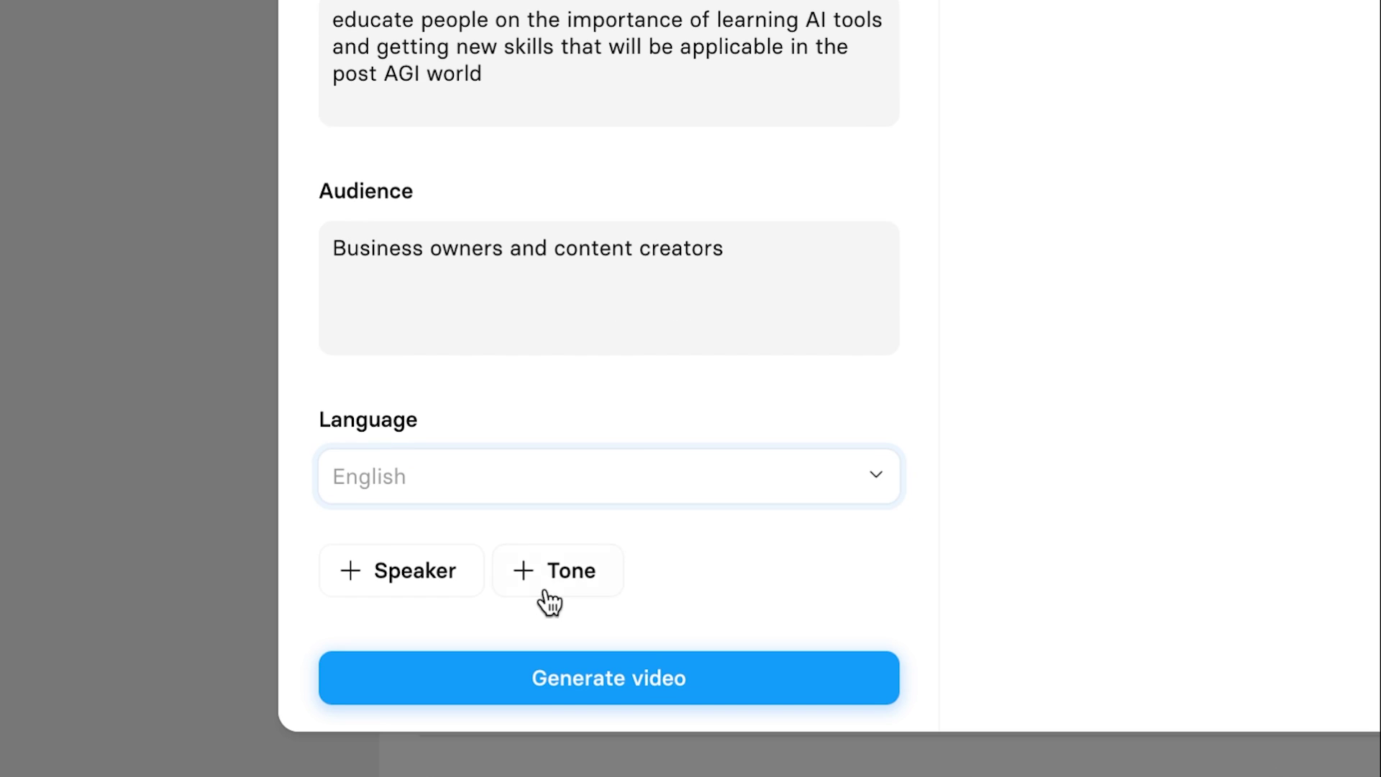
pyautogui.click(825, 490)
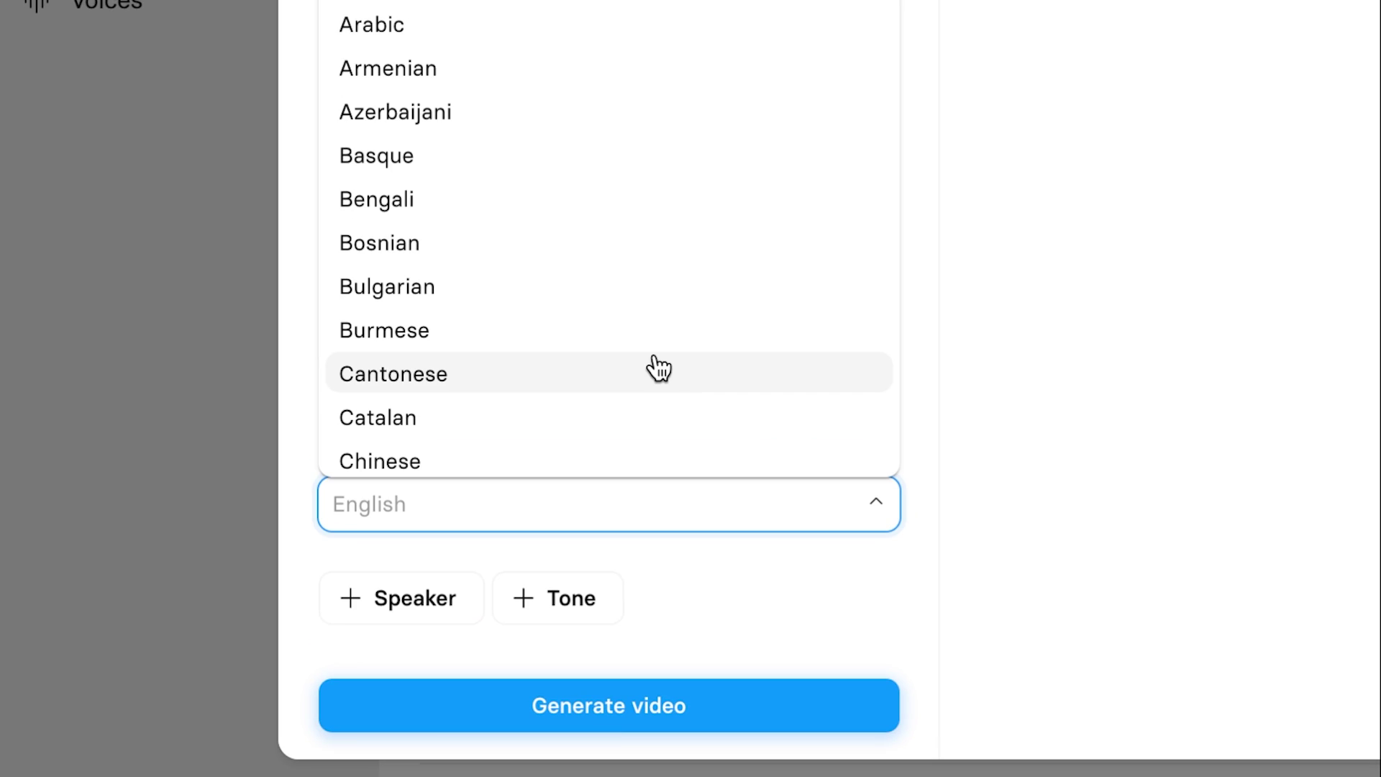
pyautogui.scroll(-3, 630, 288)
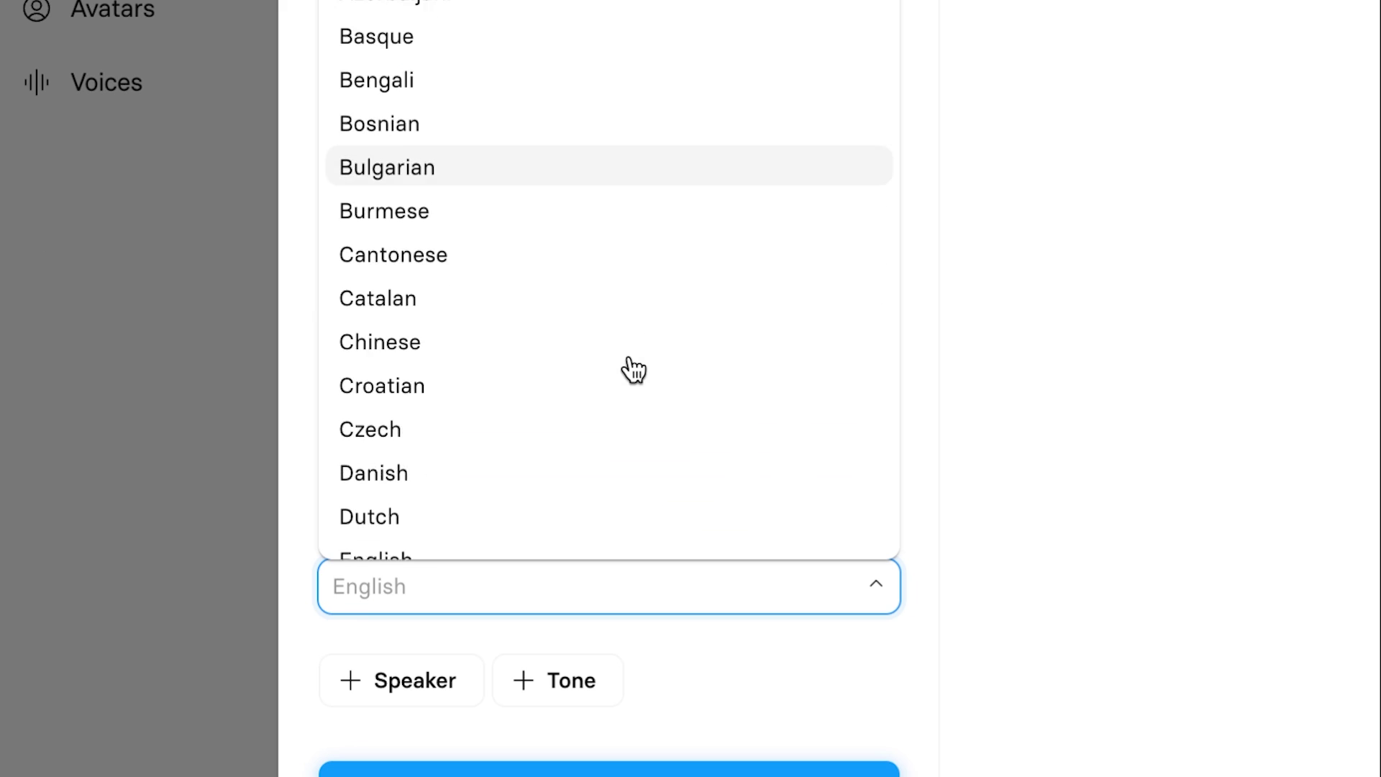
pyautogui.scroll(-3, 633, 370)
pyautogui.scroll(-15, 633, 370)
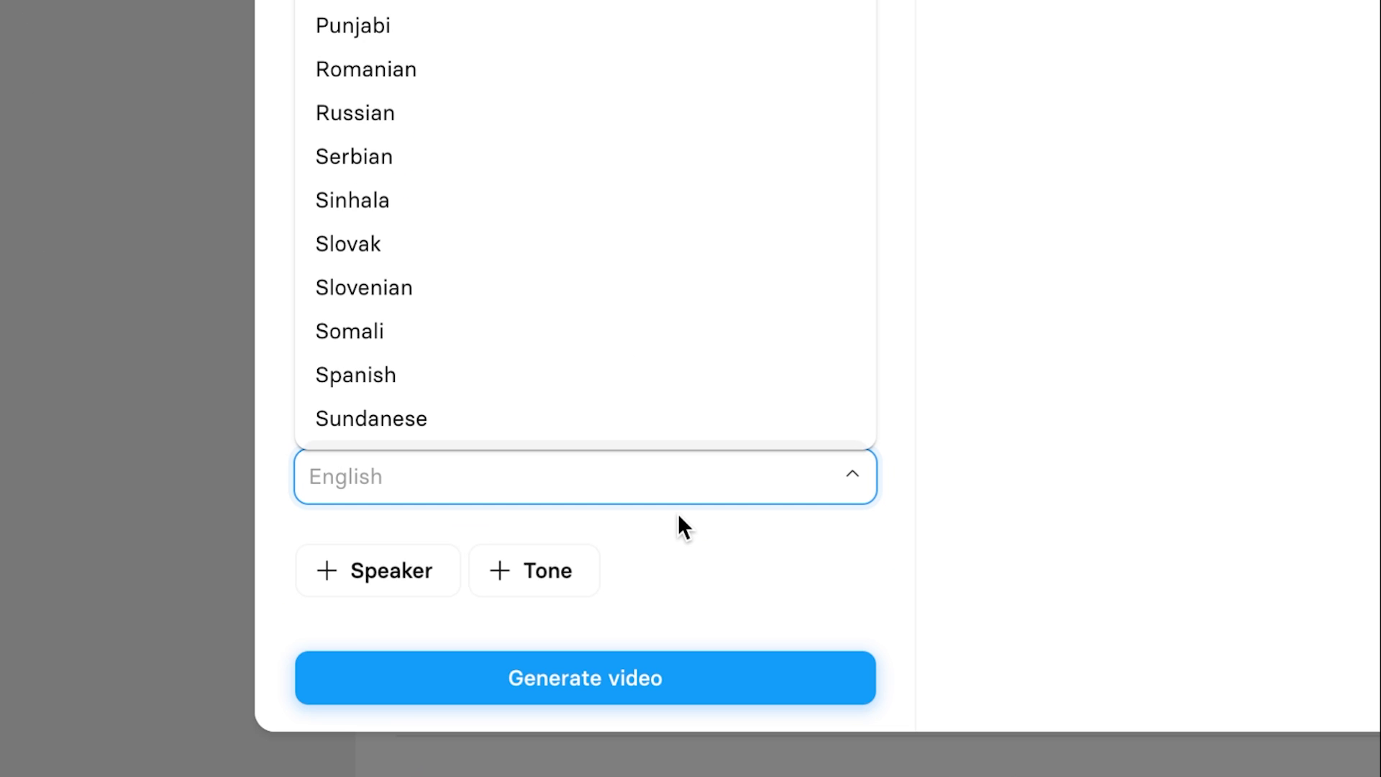
pyautogui.click(698, 626)
# Add the speaker "an AI expert" and the tone "Informational" to the video brief
pyautogui.click(442, 570)
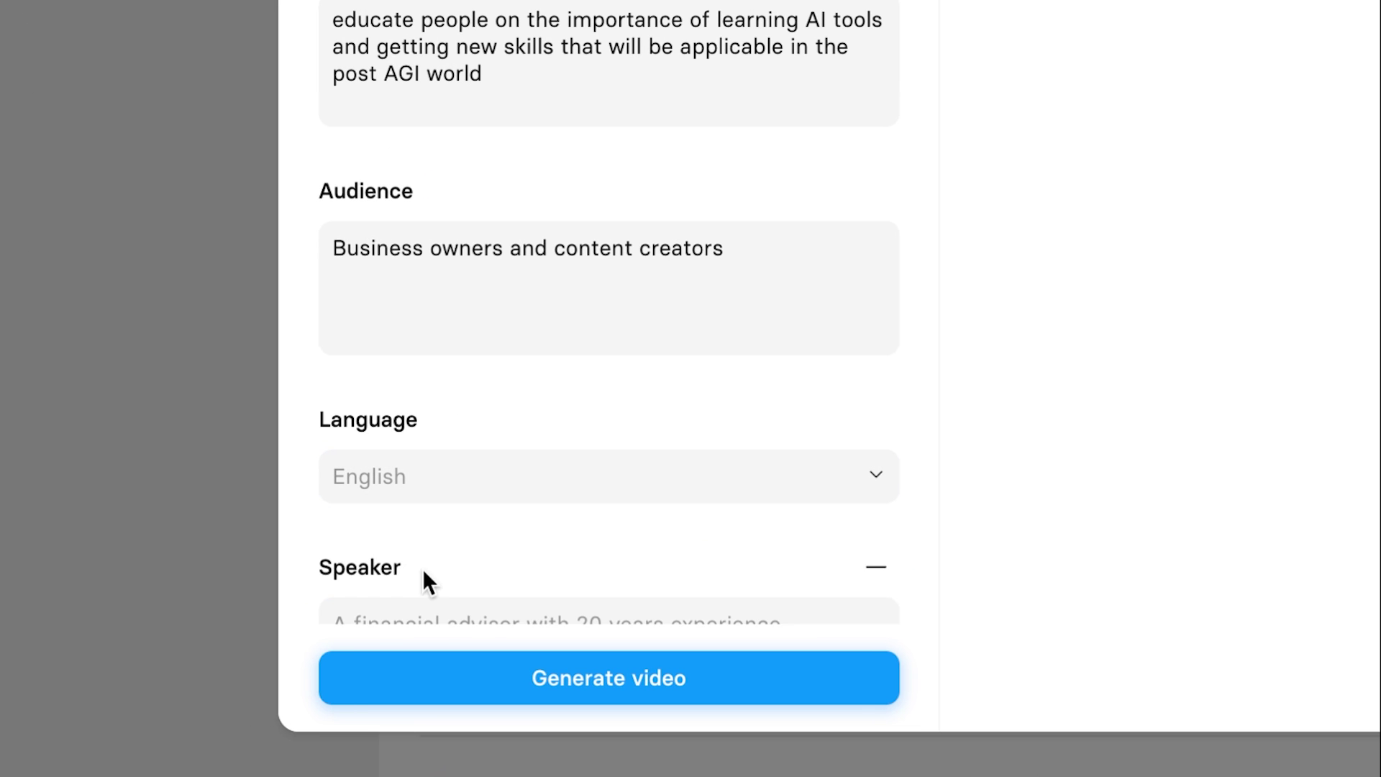
pyautogui.write('an AI expert')
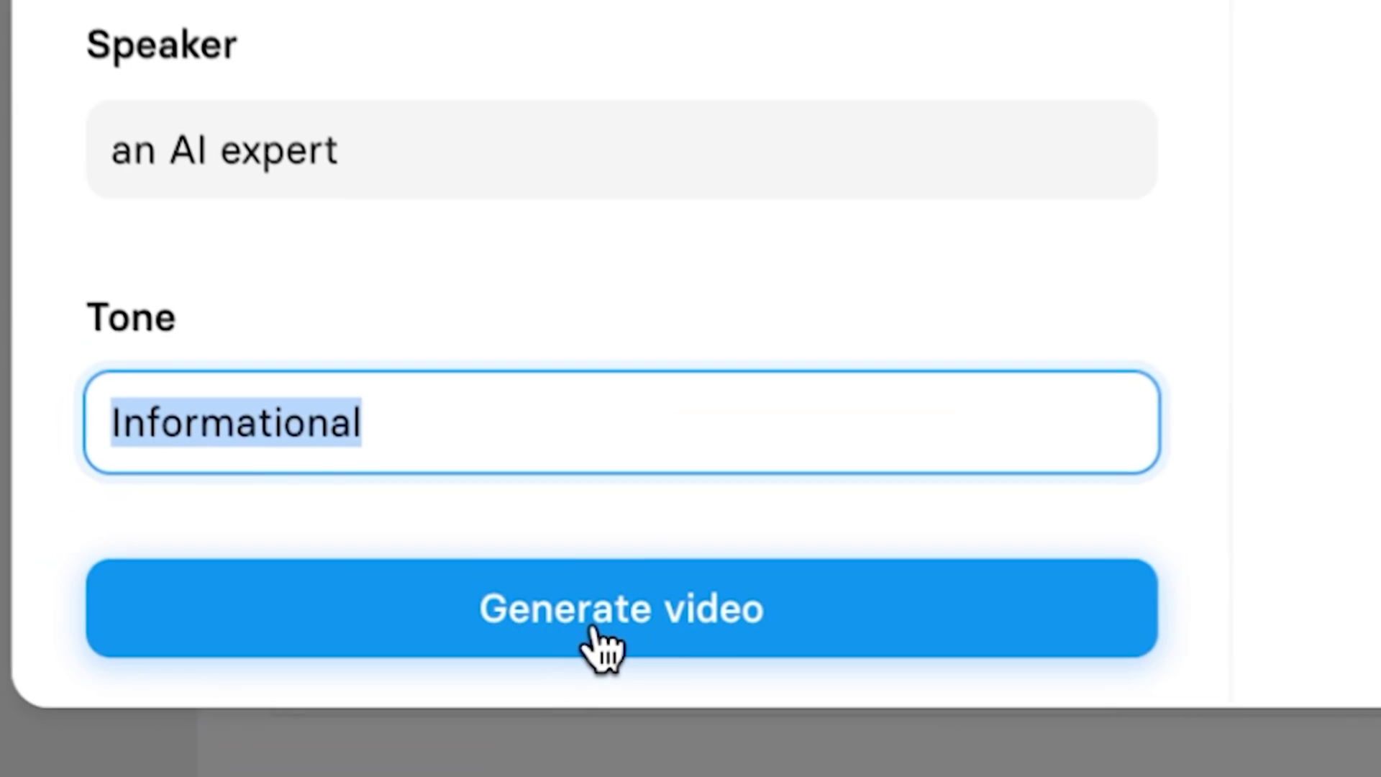
# Generate the video draft from the brief and continue with it in the editor, dismissing the Expressive Avatars announcement
pyautogui.click(606, 641)
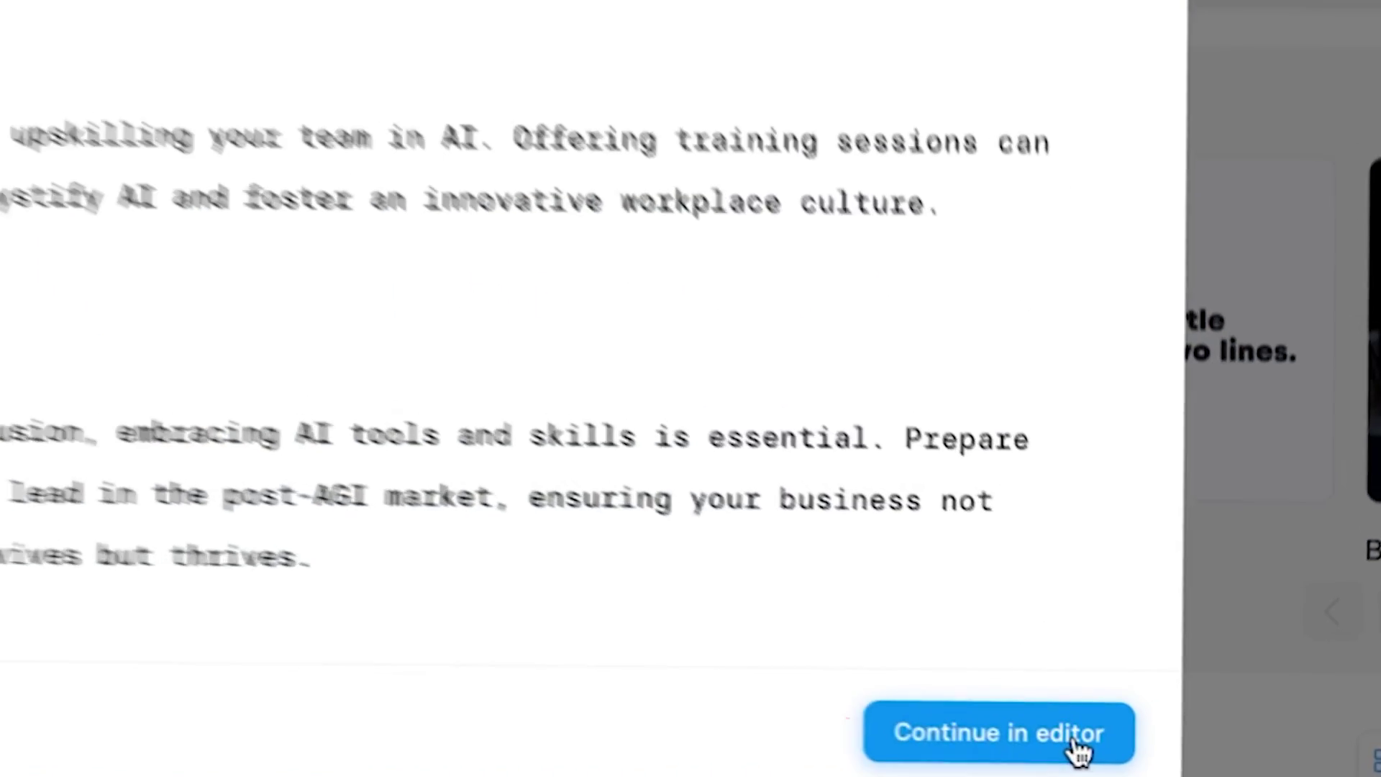
pyautogui.click(1077, 748)
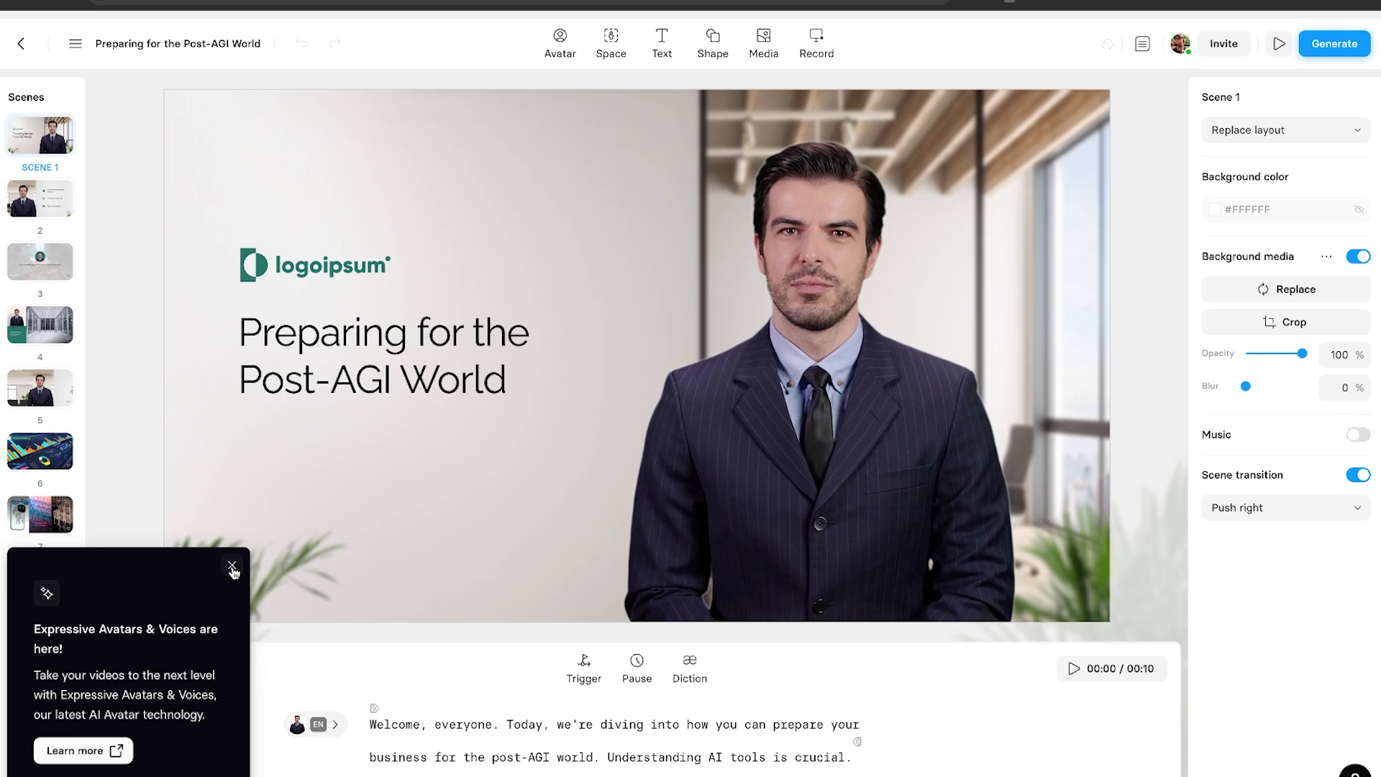
pyautogui.click(231, 567)
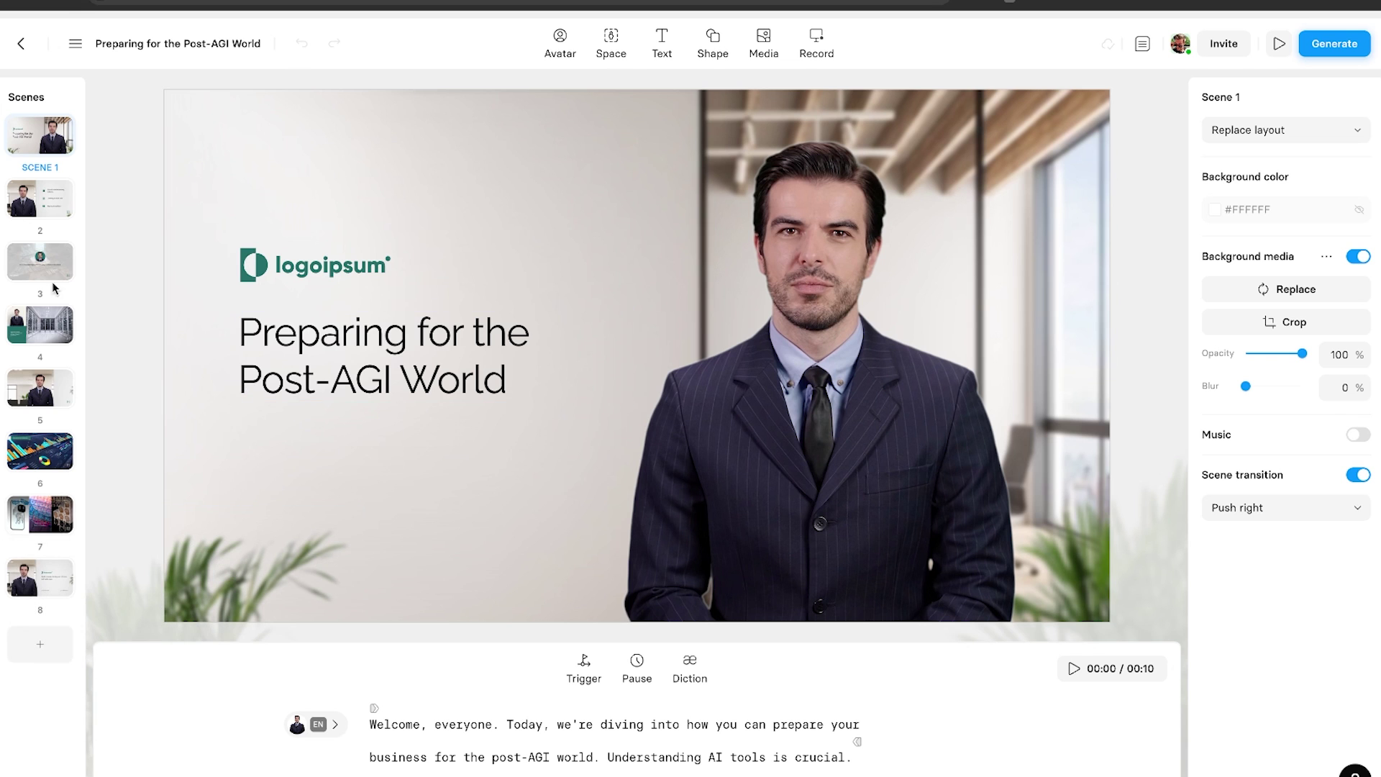
# Look through the layouts and scripts of scenes 2 to 6, ending back on scene 1
pyautogui.click(40, 191)
pyautogui.click(46, 272)
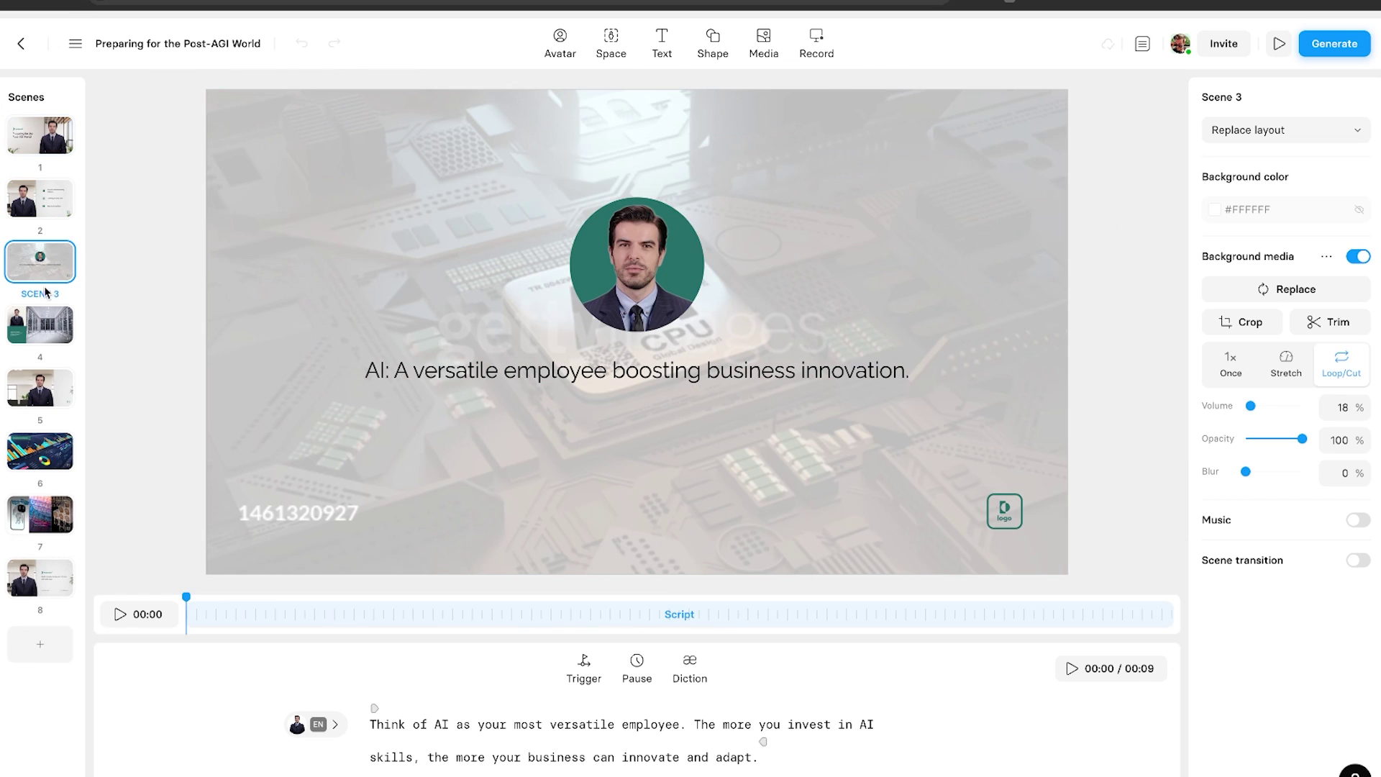
pyautogui.click(47, 340)
pyautogui.click(36, 399)
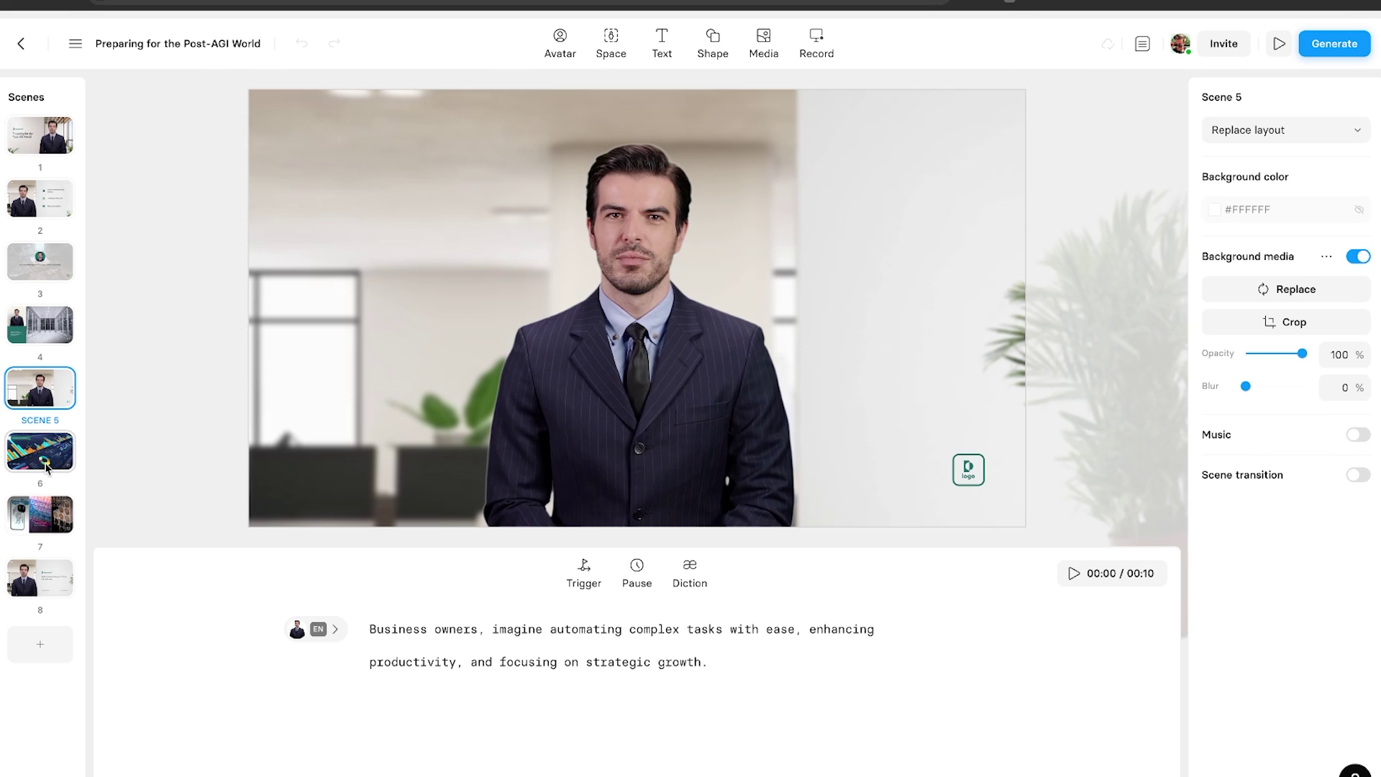
pyautogui.click(47, 460)
pyautogui.click(39, 134)
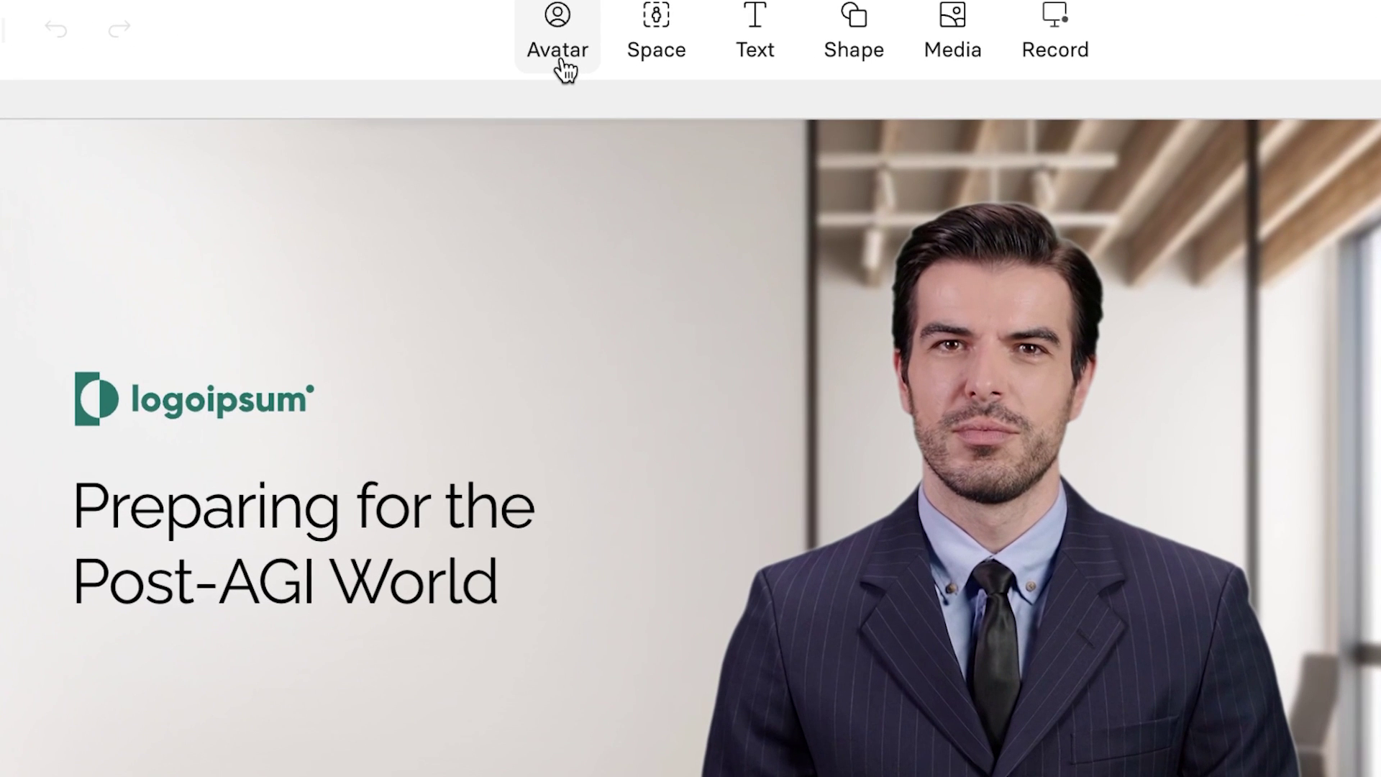
# Look through the avatar library for another presenter for scene 1
pyautogui.click(564, 65)
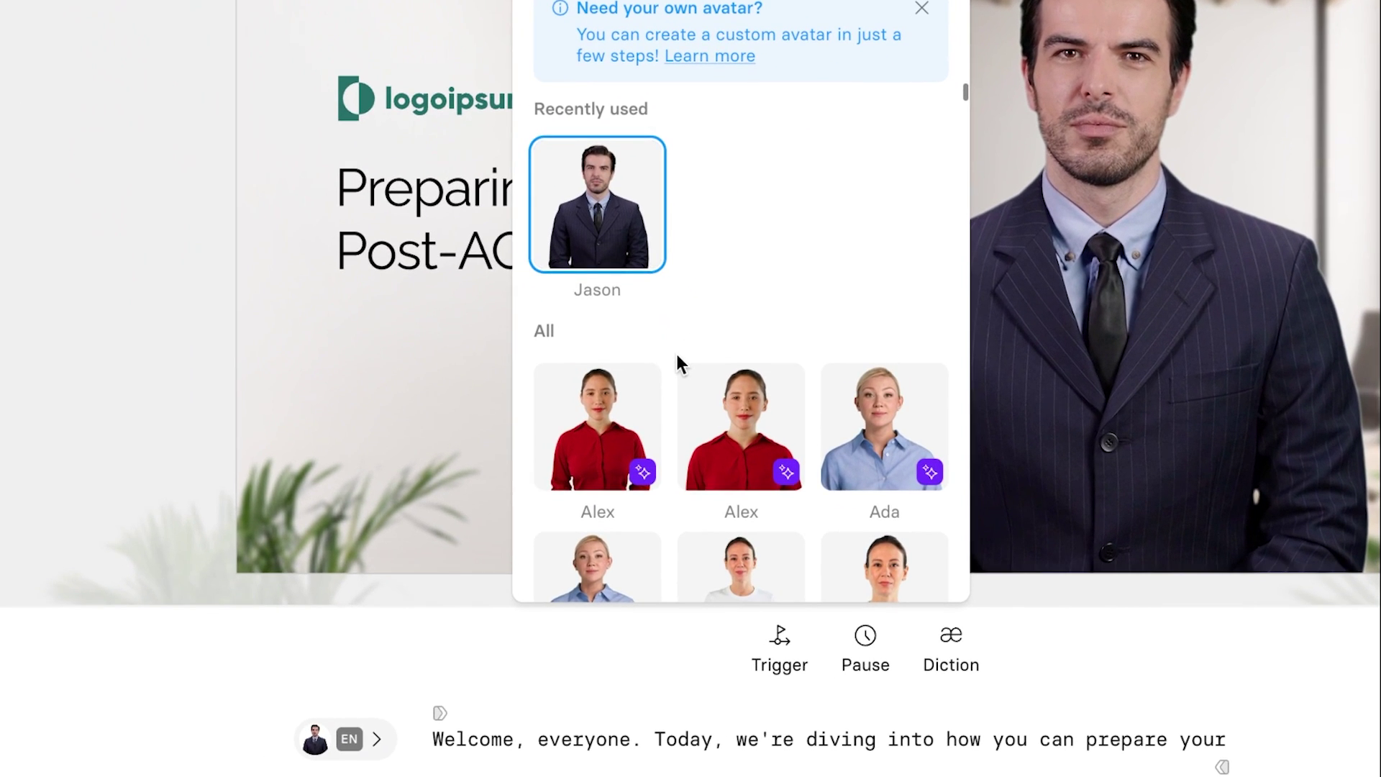
pyautogui.scroll(-3, 676, 352)
pyautogui.moveTo(651, 352)
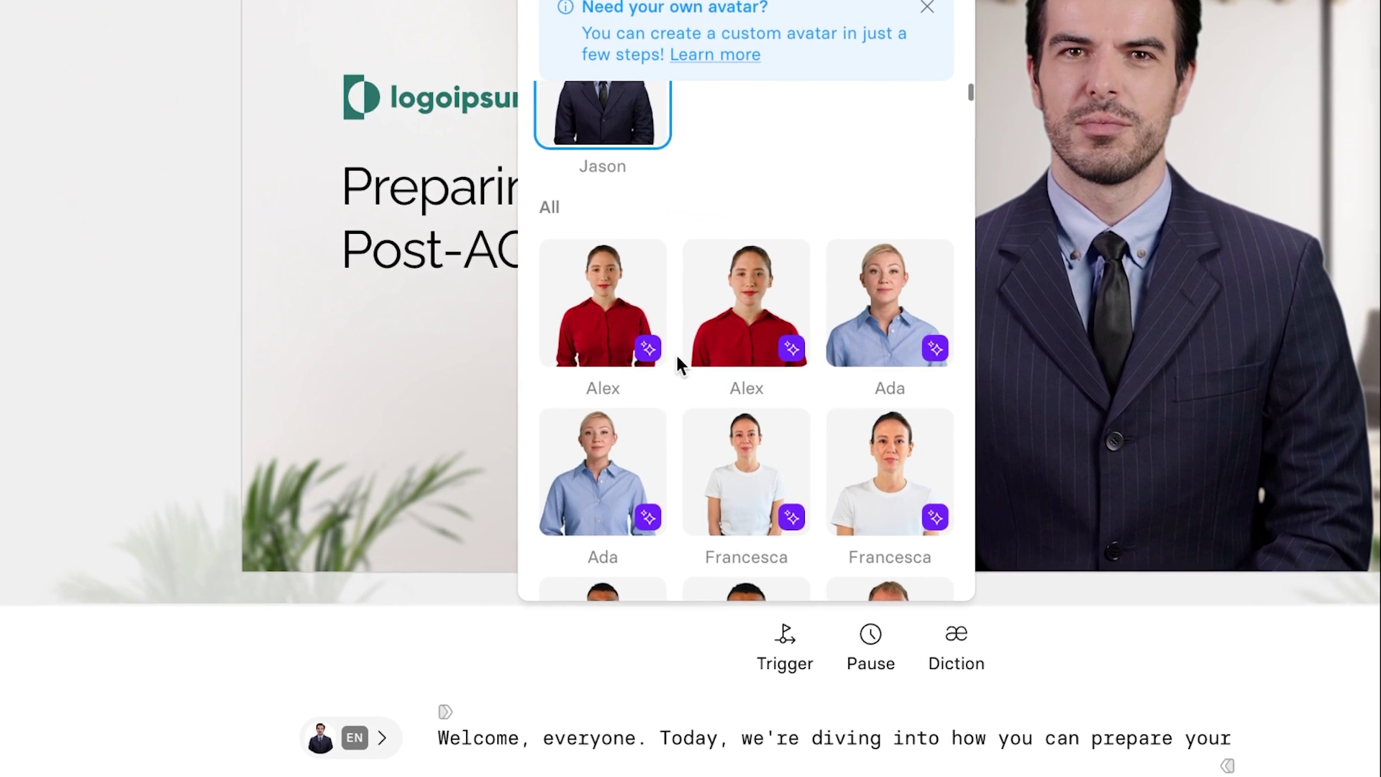
pyautogui.scroll(-2, 697, 364)
pyautogui.scroll(-3, 679, 358)
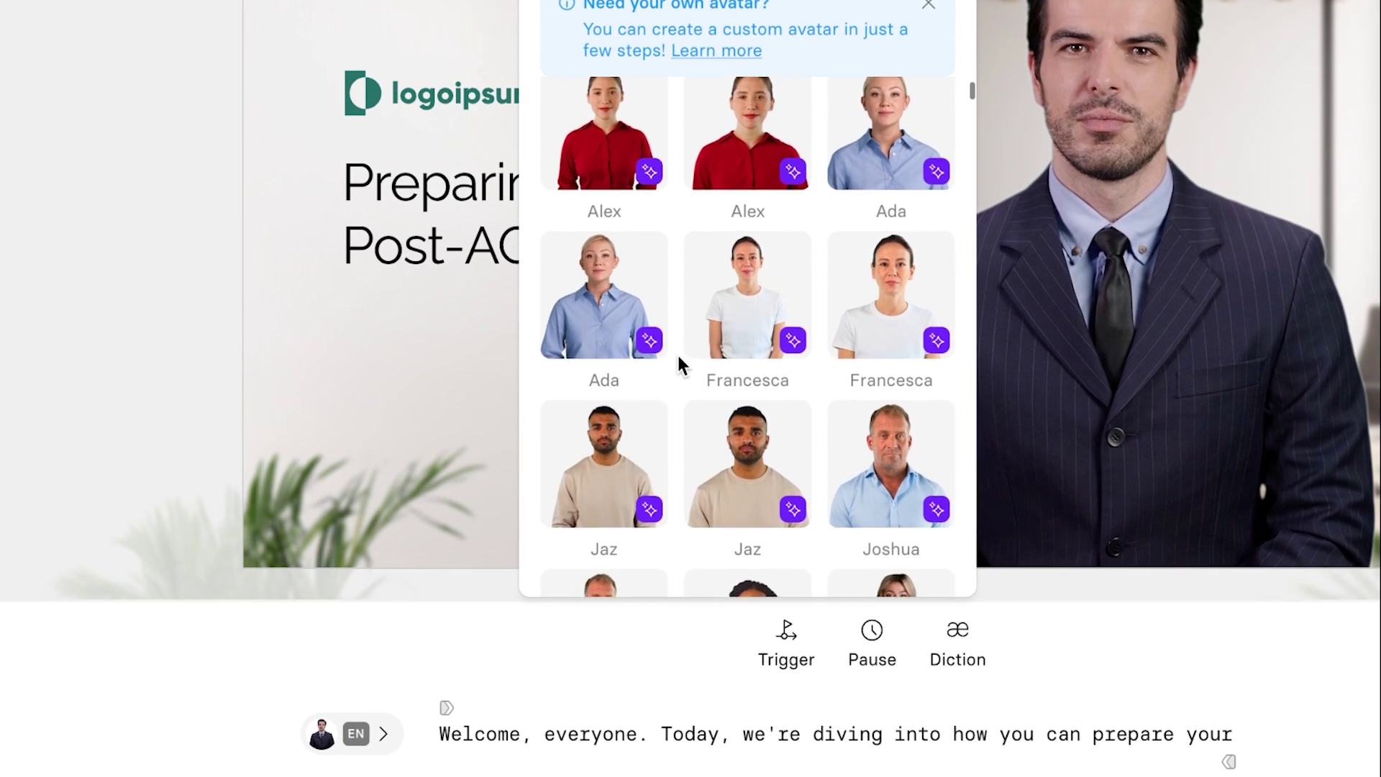
pyautogui.scroll(-4, 679, 360)
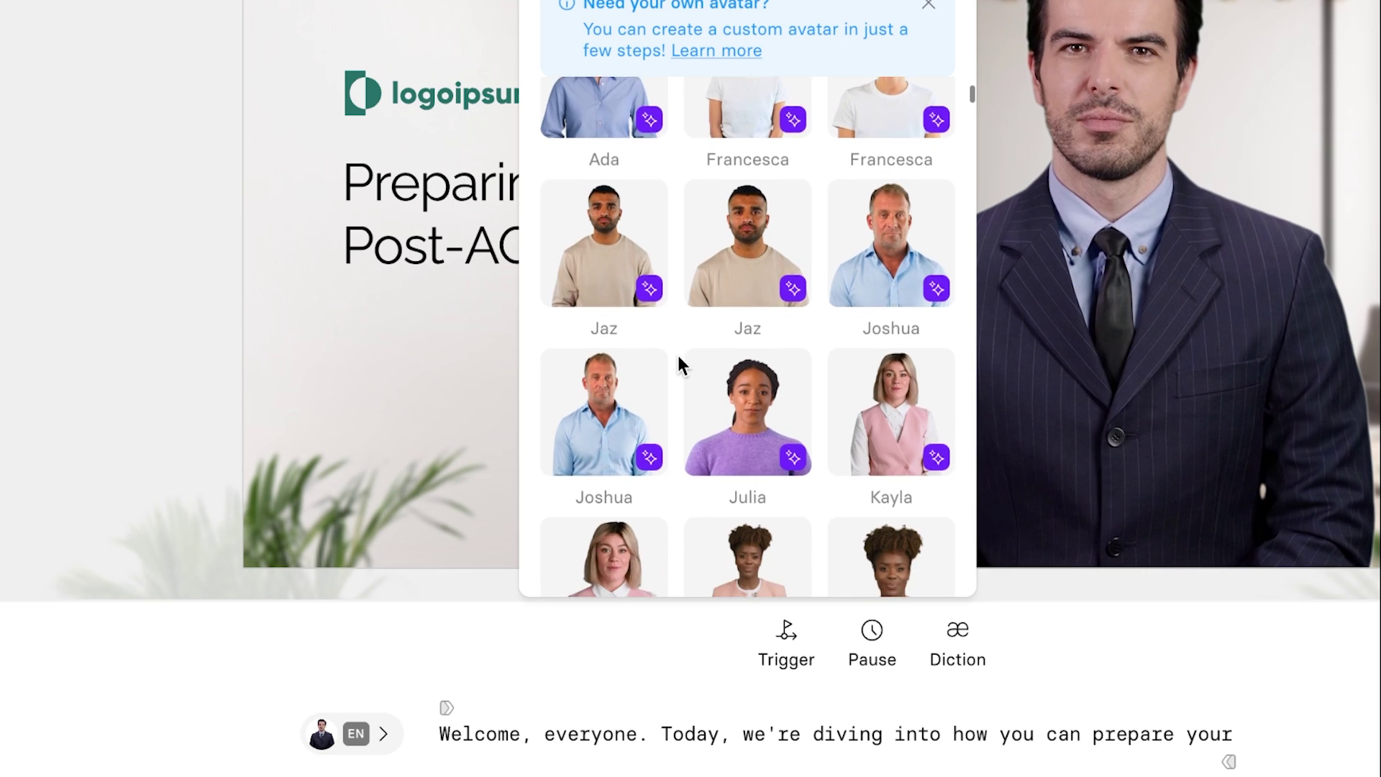
pyautogui.scroll(-2, 678, 358)
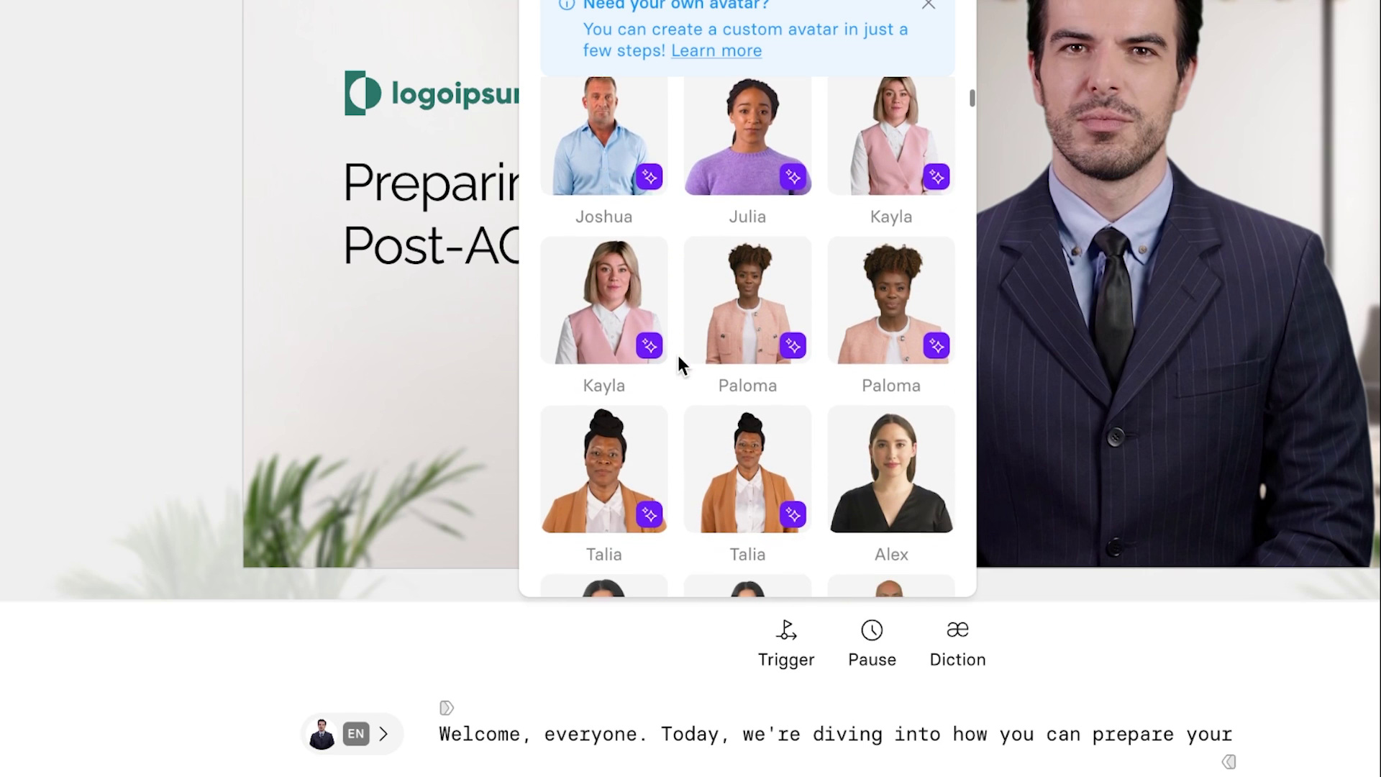
pyautogui.scroll(-6, 676, 352)
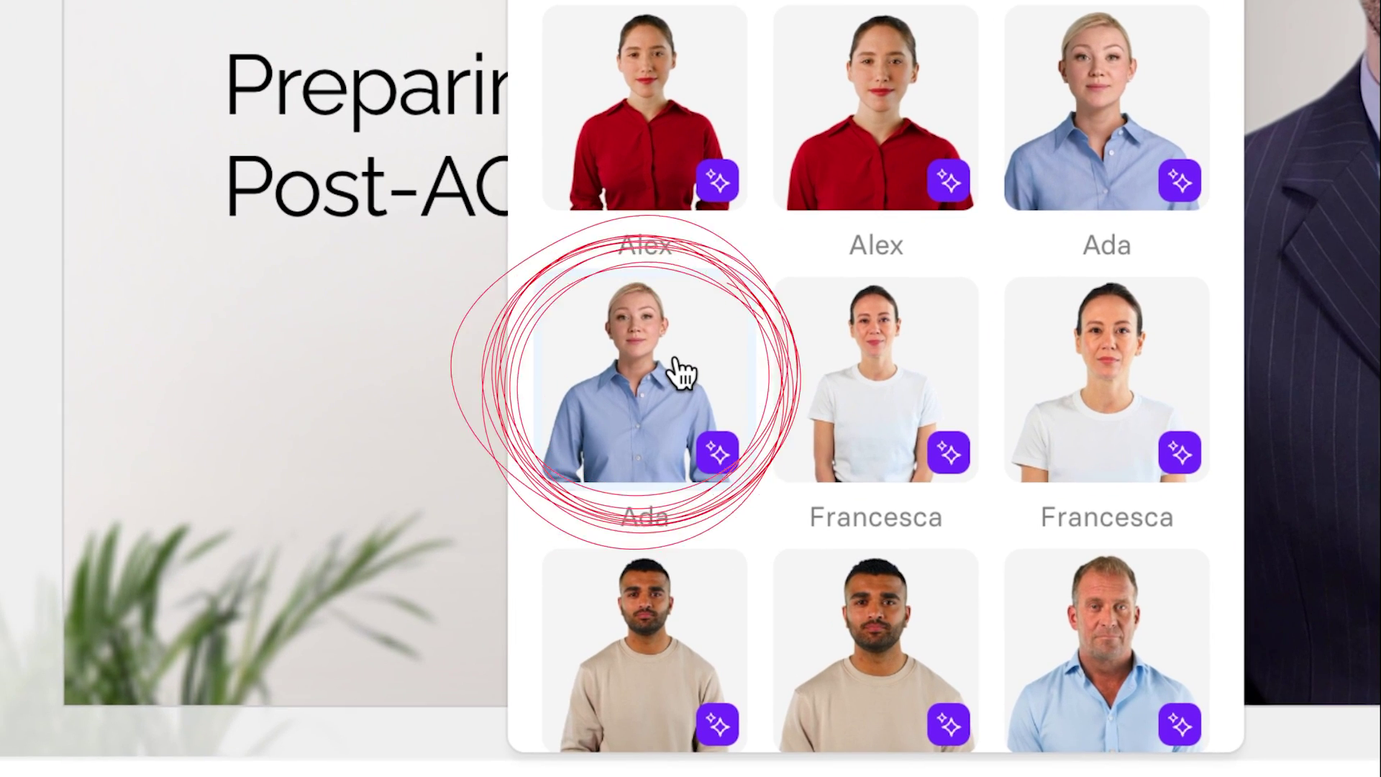
# Replace the suited man in scene 1 with the Ada avatar in the blue shirt, and check scene 2
pyautogui.click(675, 354)
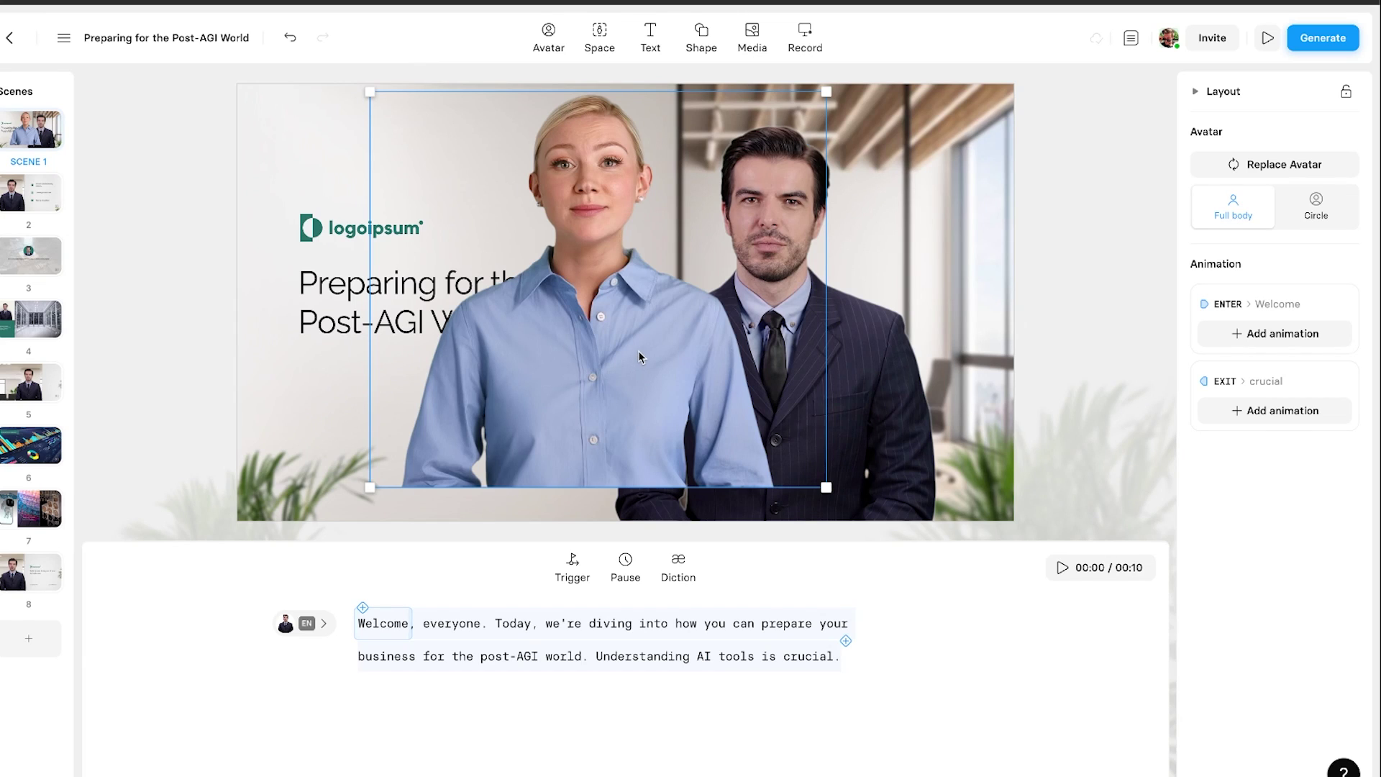
pyautogui.press('Delete')
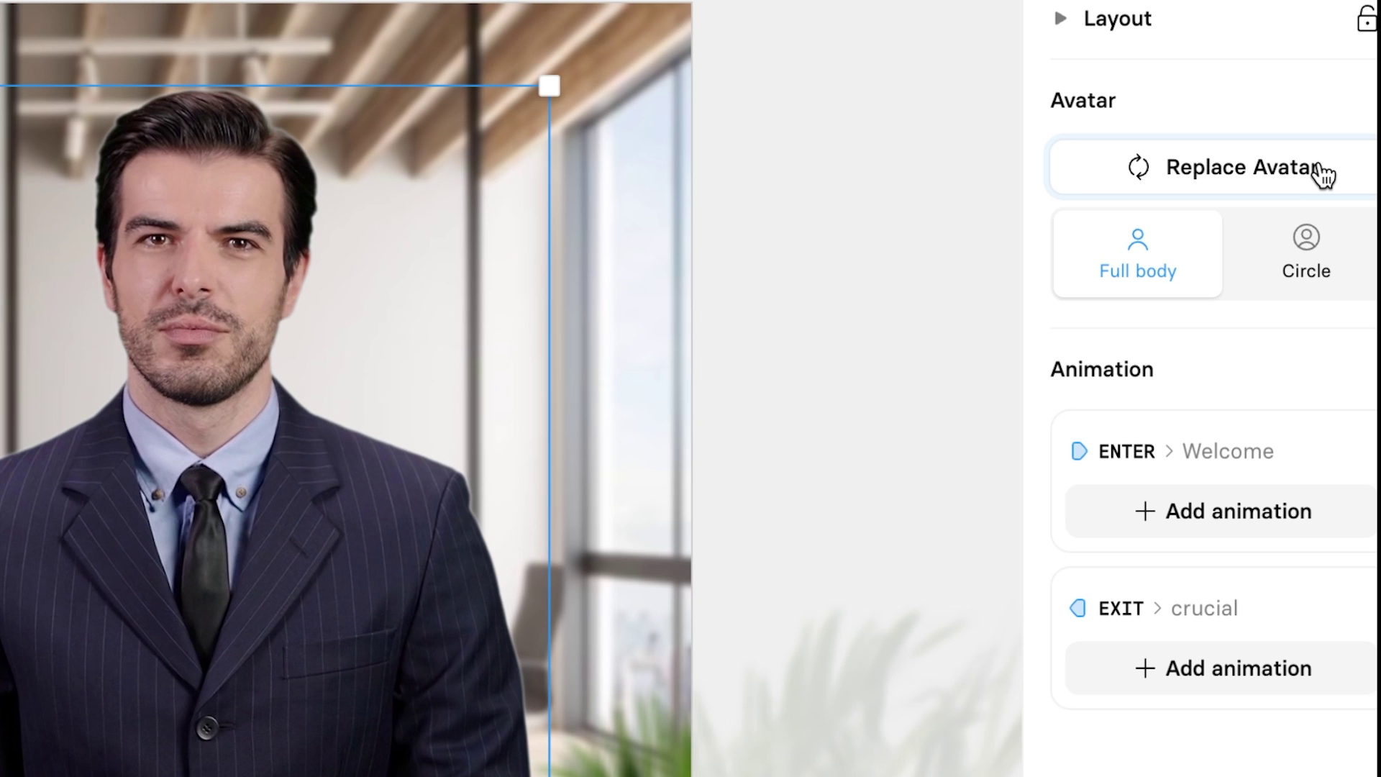
pyautogui.click(1319, 166)
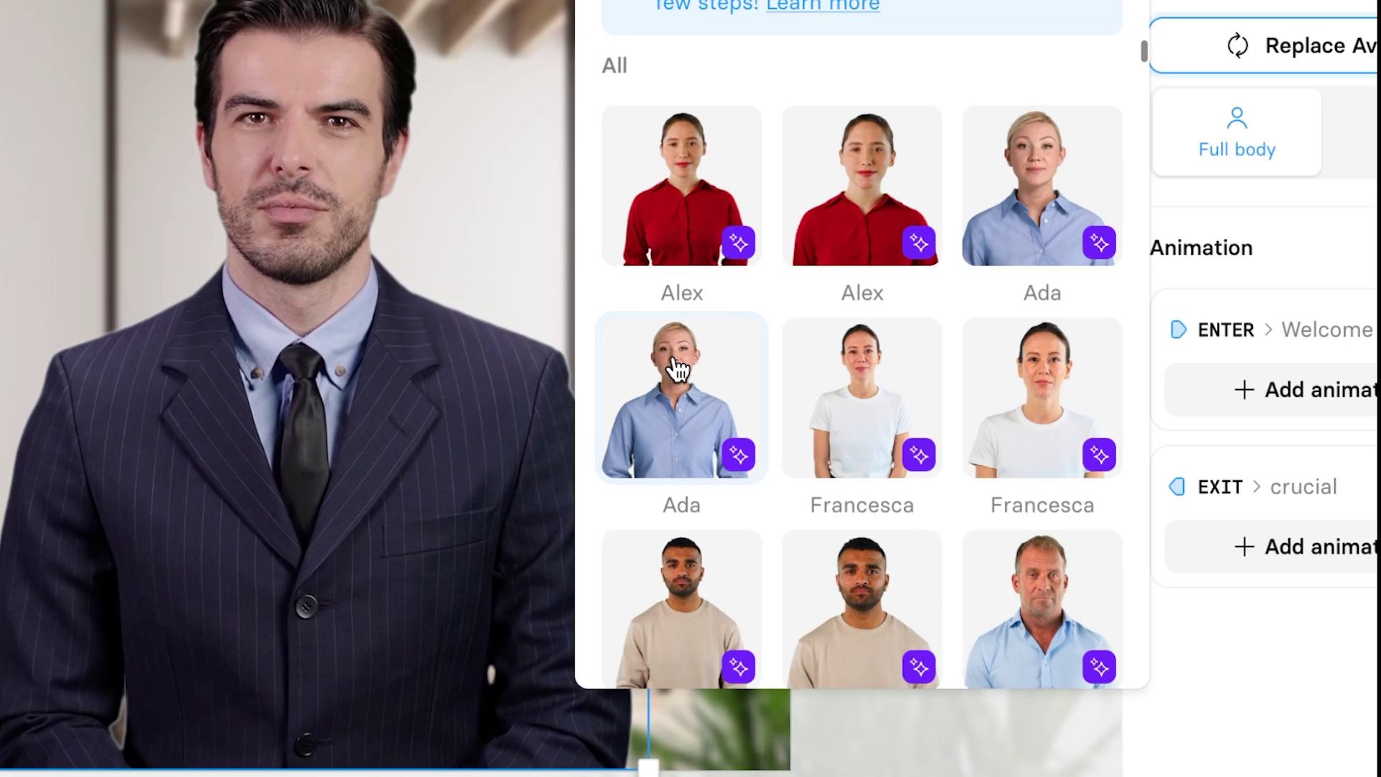
pyautogui.click(675, 363)
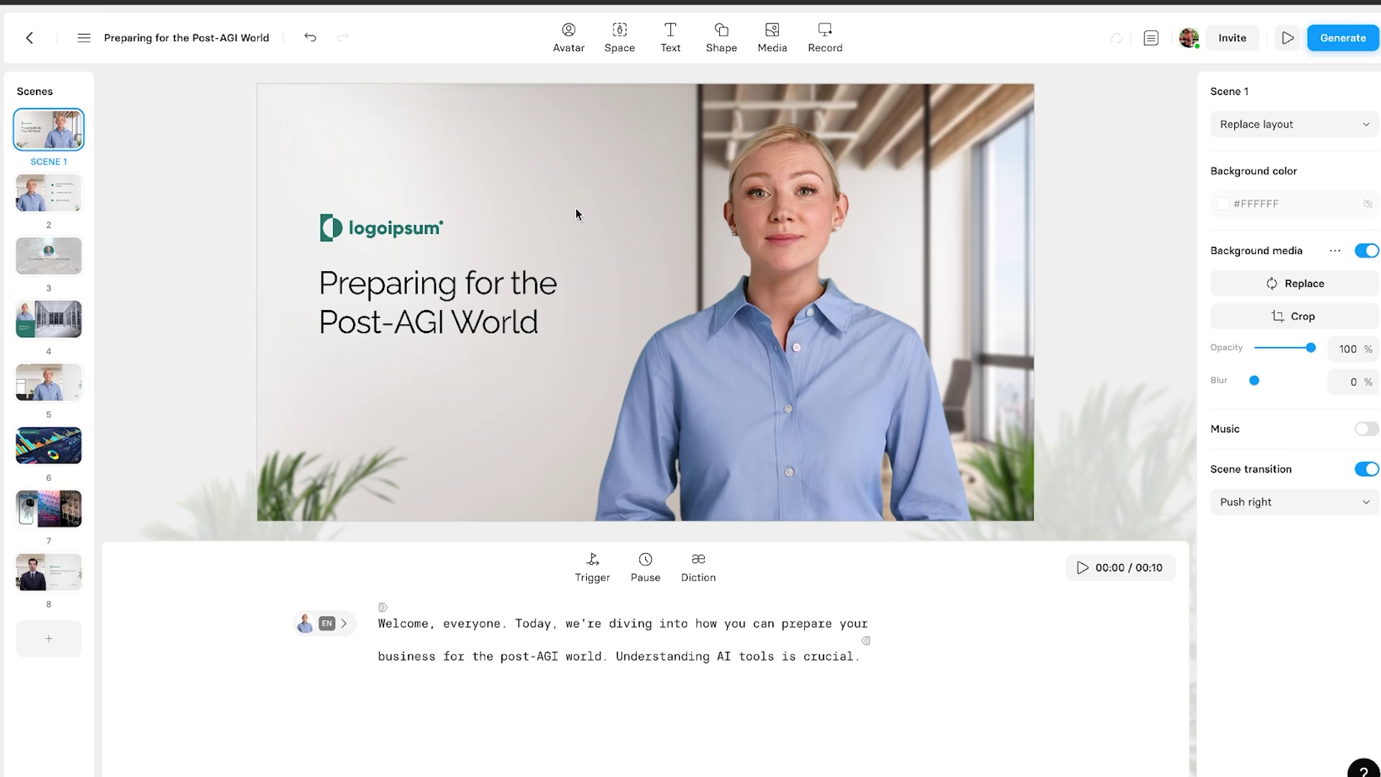
pyautogui.click(73, 201)
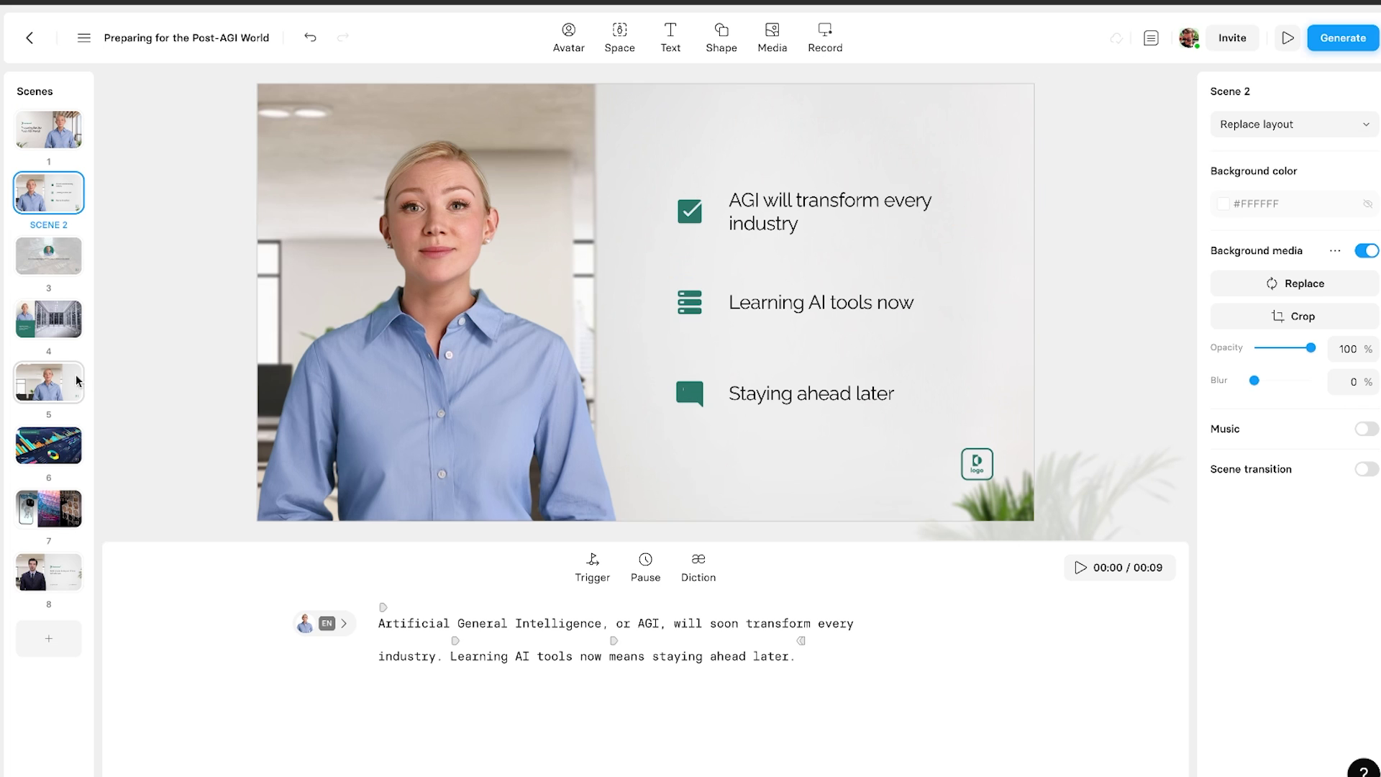
# Browse the Synthesia Spaces for scene 5, filter them to Office, and apply an office interior as the scene's background
pyautogui.click(44, 389)
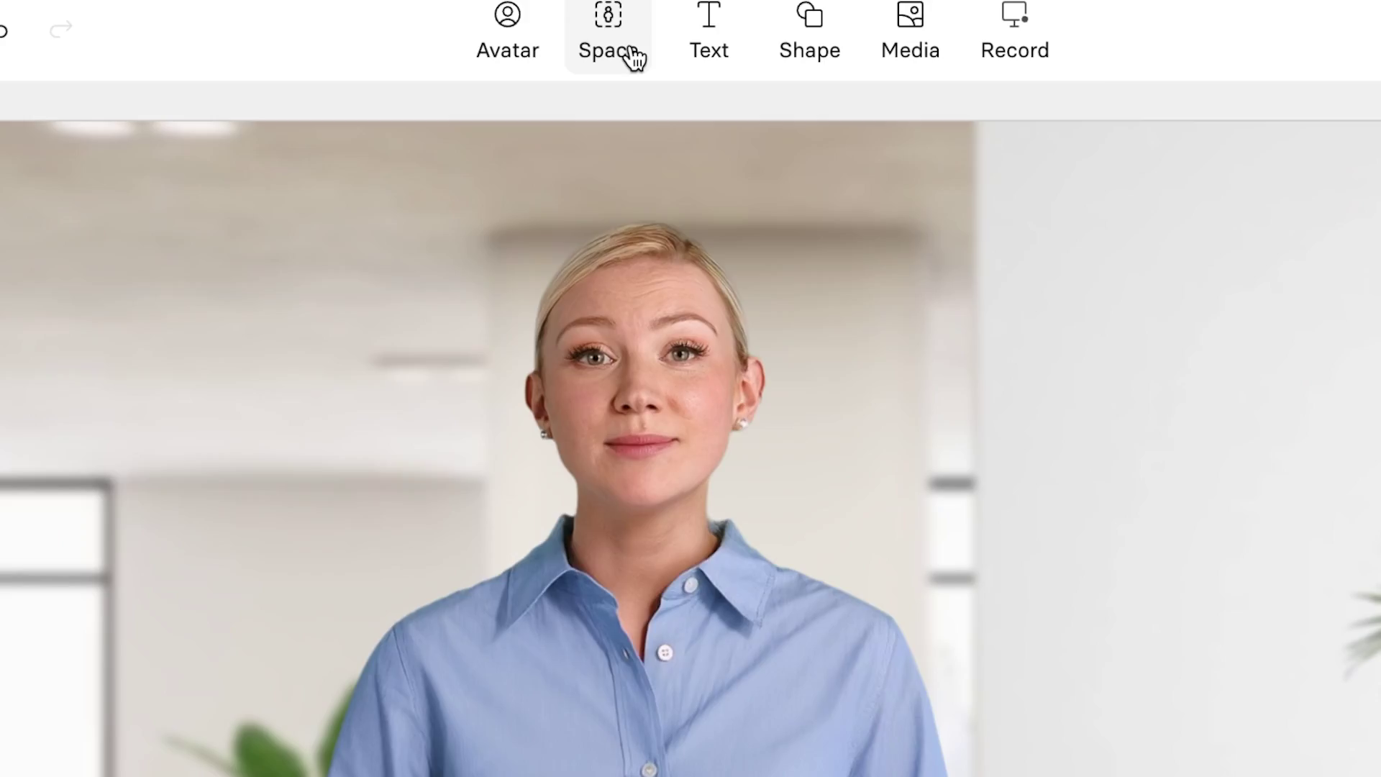
pyautogui.click(633, 57)
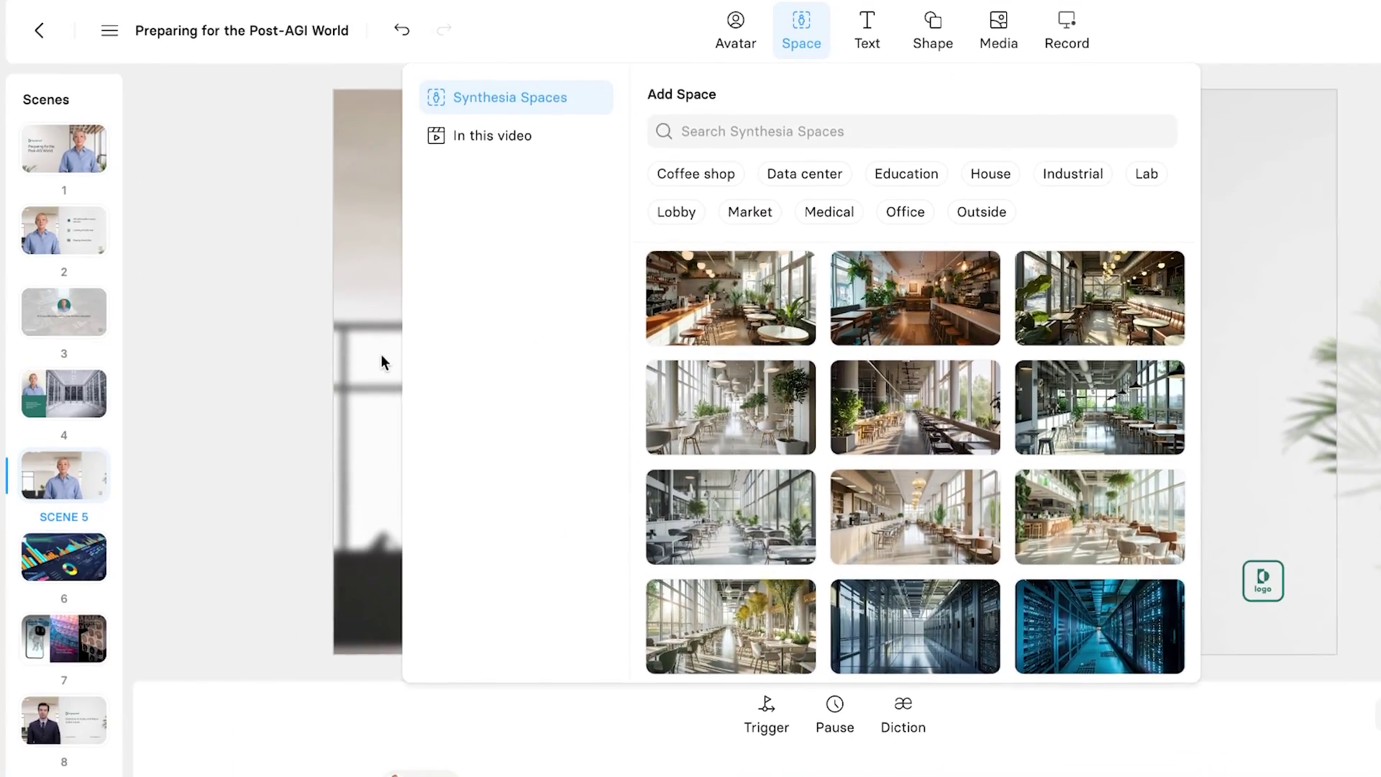
pyautogui.click(220, 402)
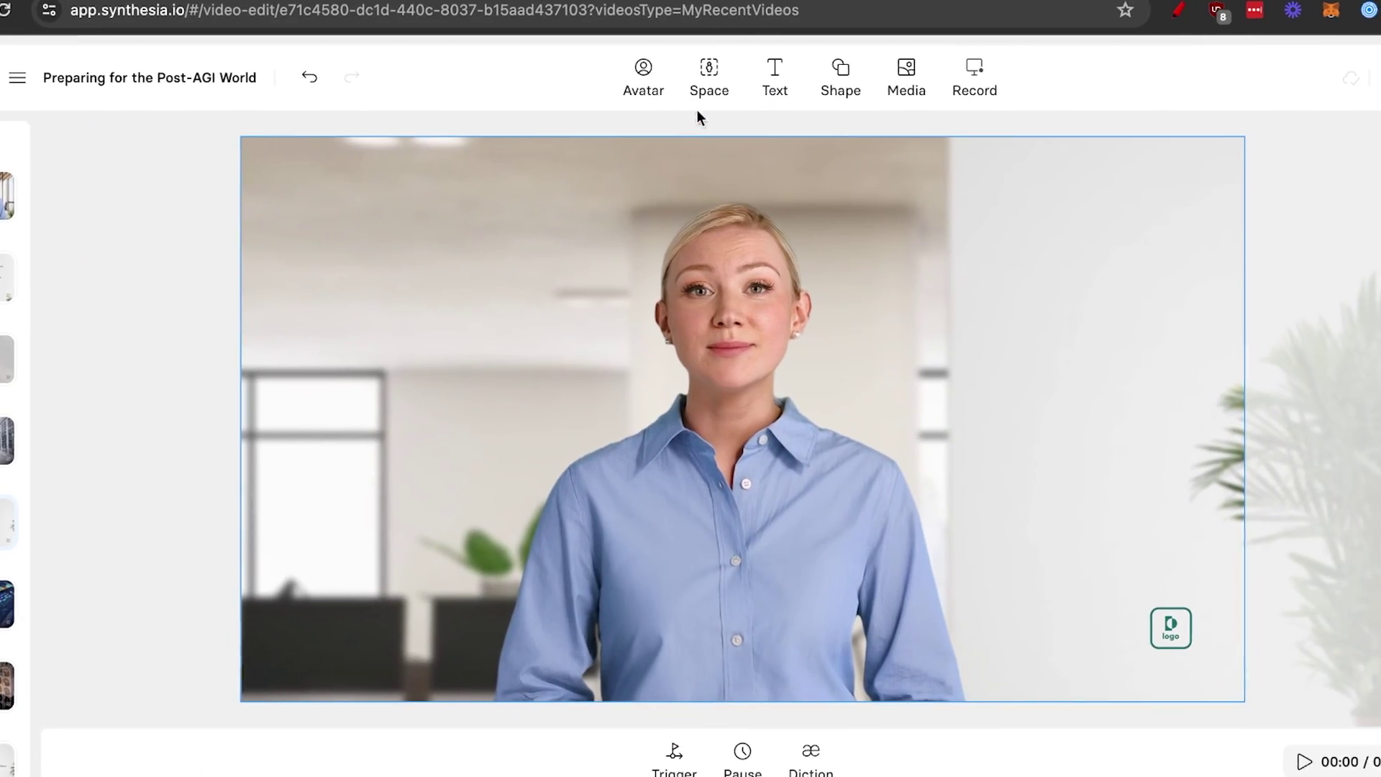
pyautogui.click(700, 94)
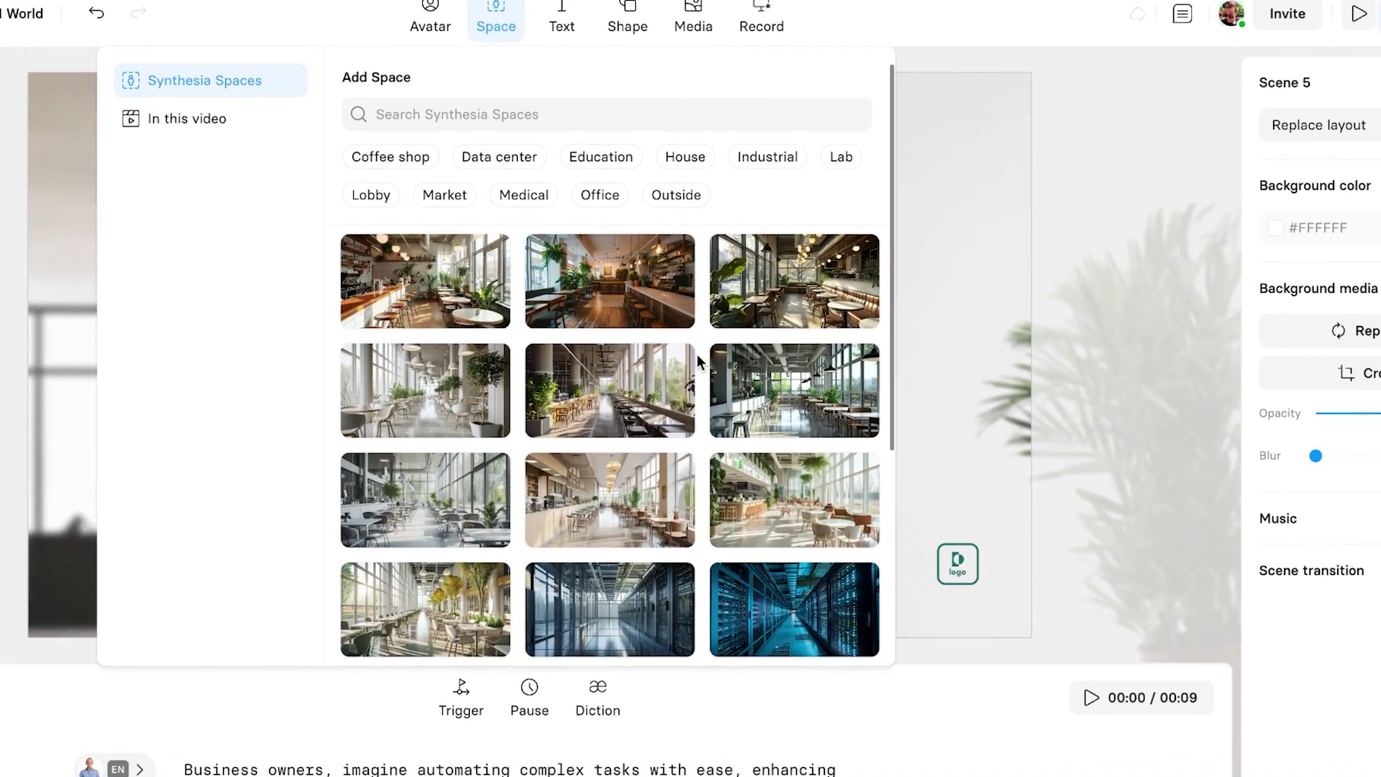
pyautogui.scroll(-5, 697, 354)
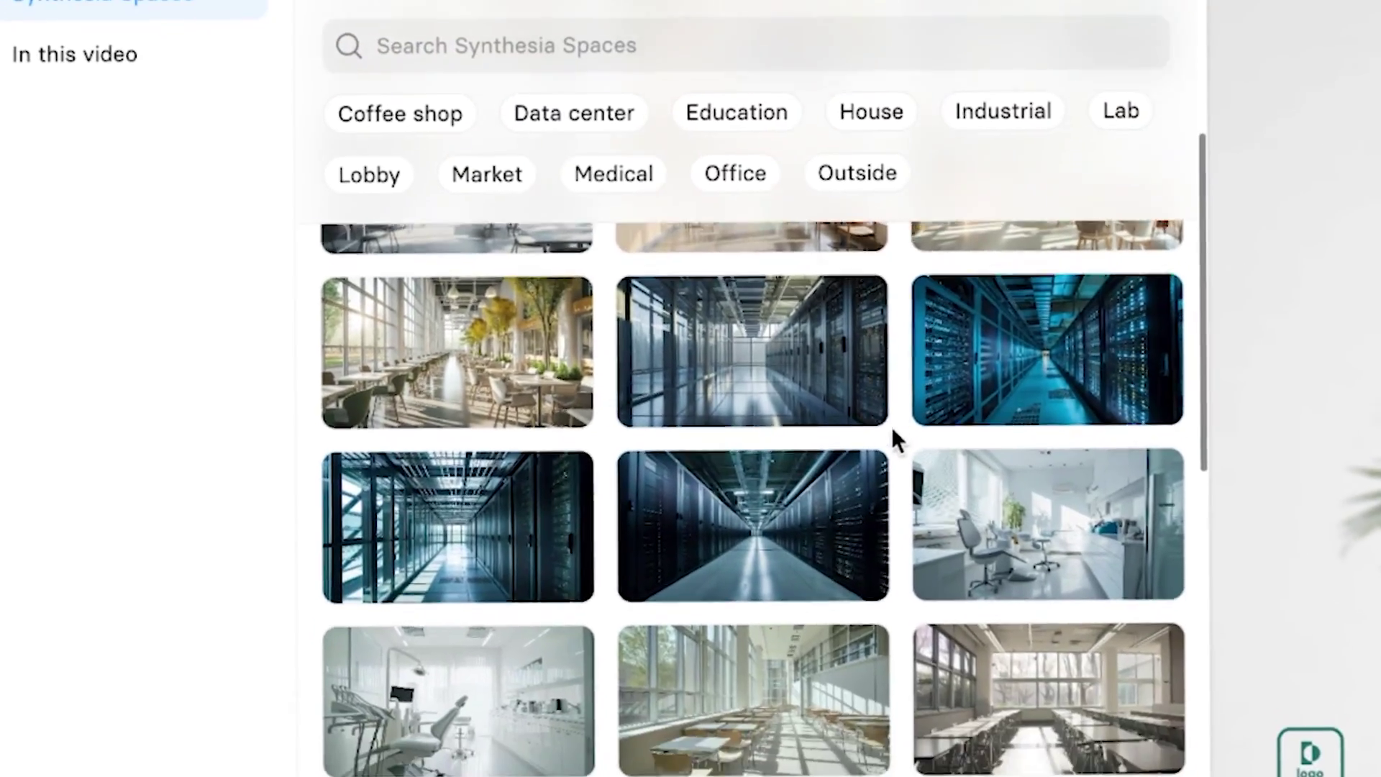
pyautogui.scroll(5, 892, 430)
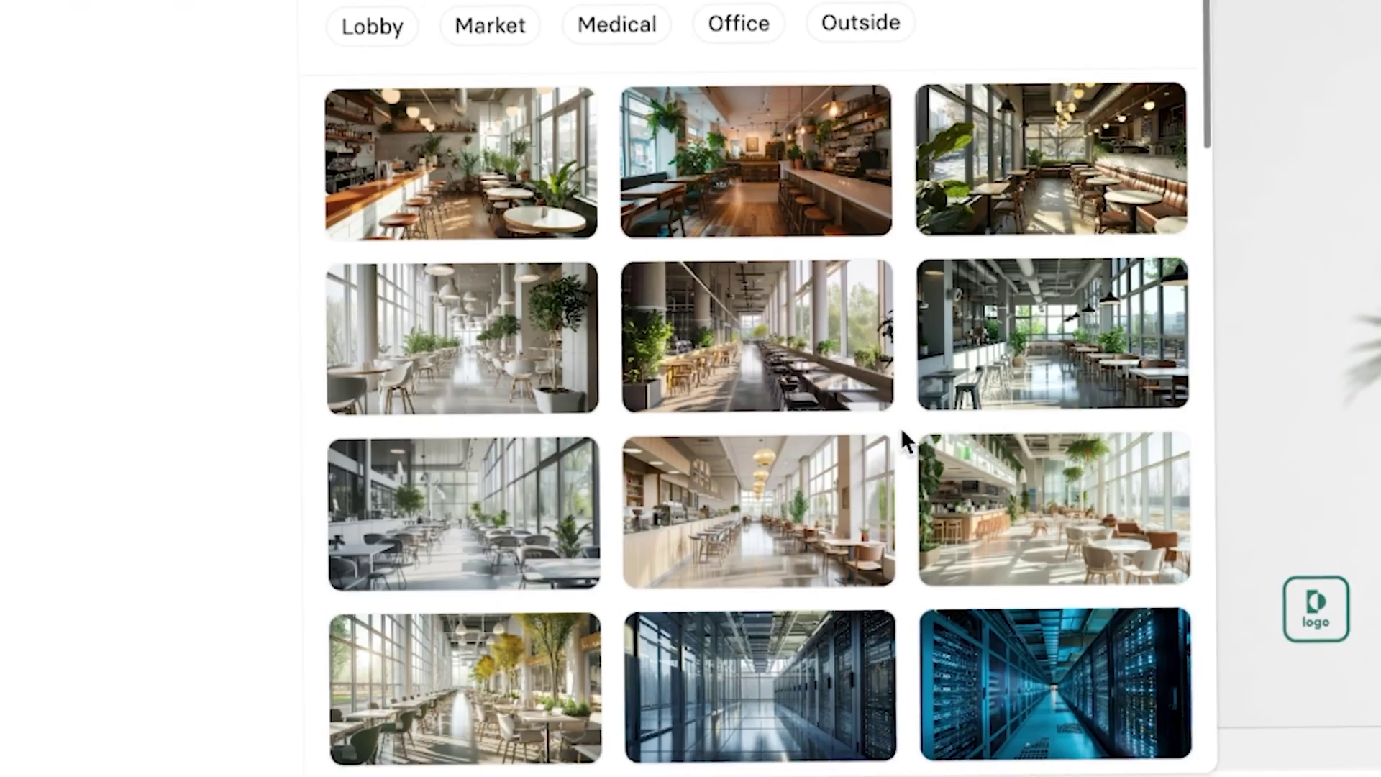
pyautogui.scroll(-5, 910, 425)
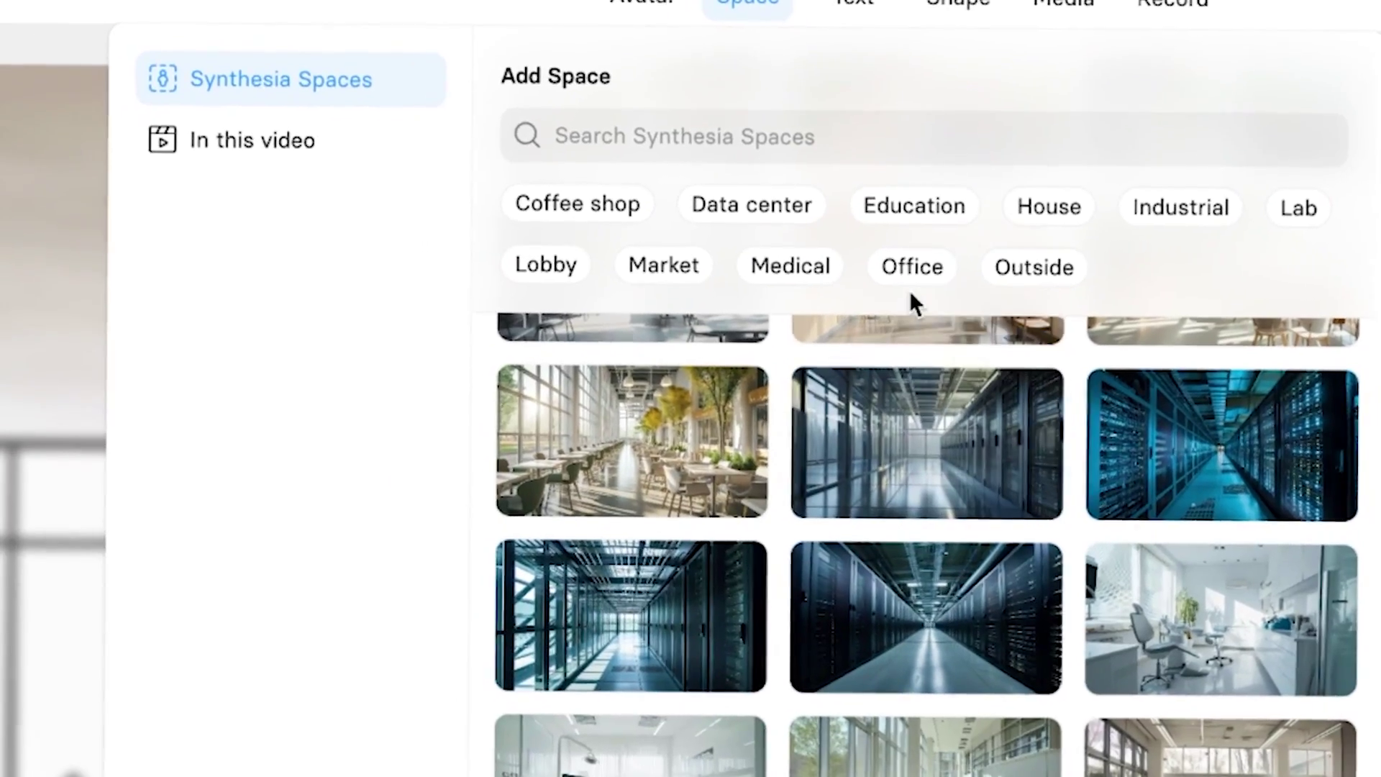
pyautogui.click(872, 250)
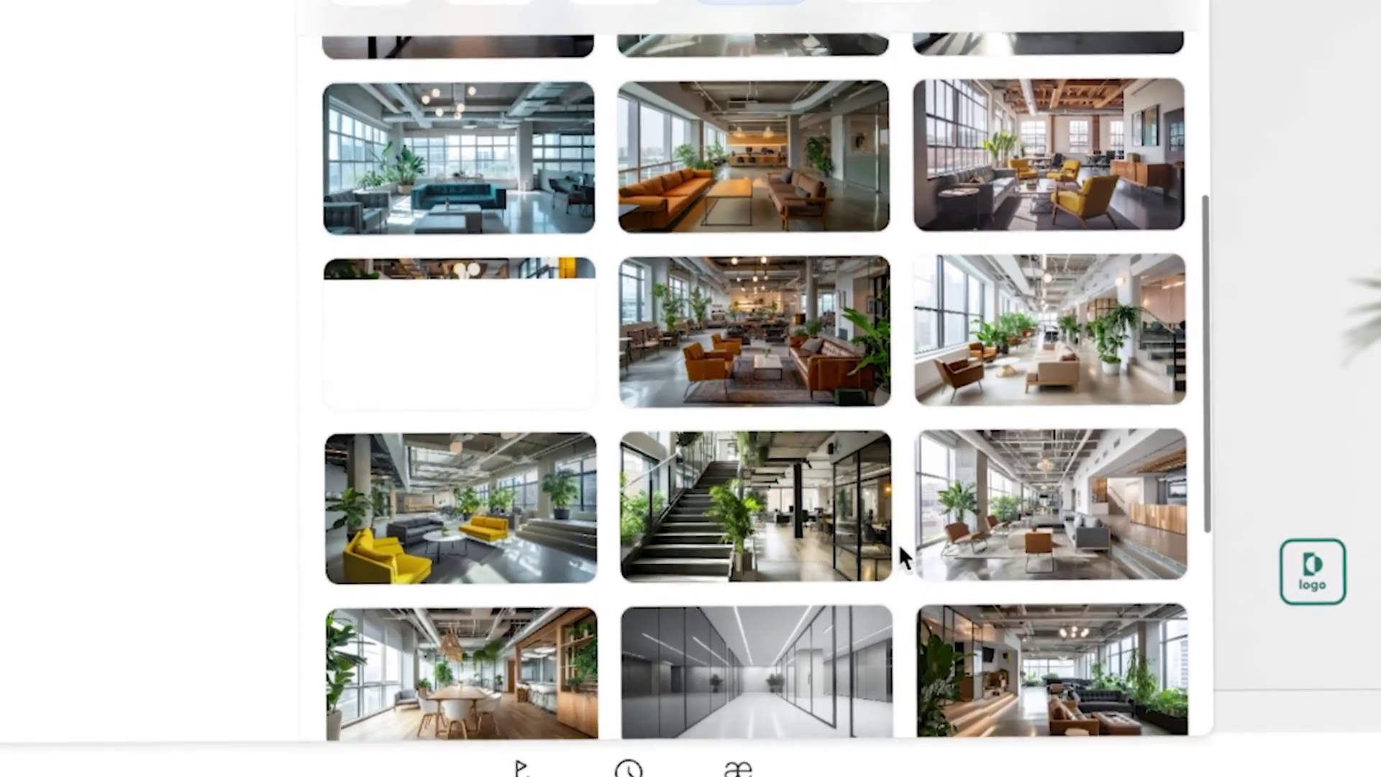
pyautogui.scroll(-3, 900, 543)
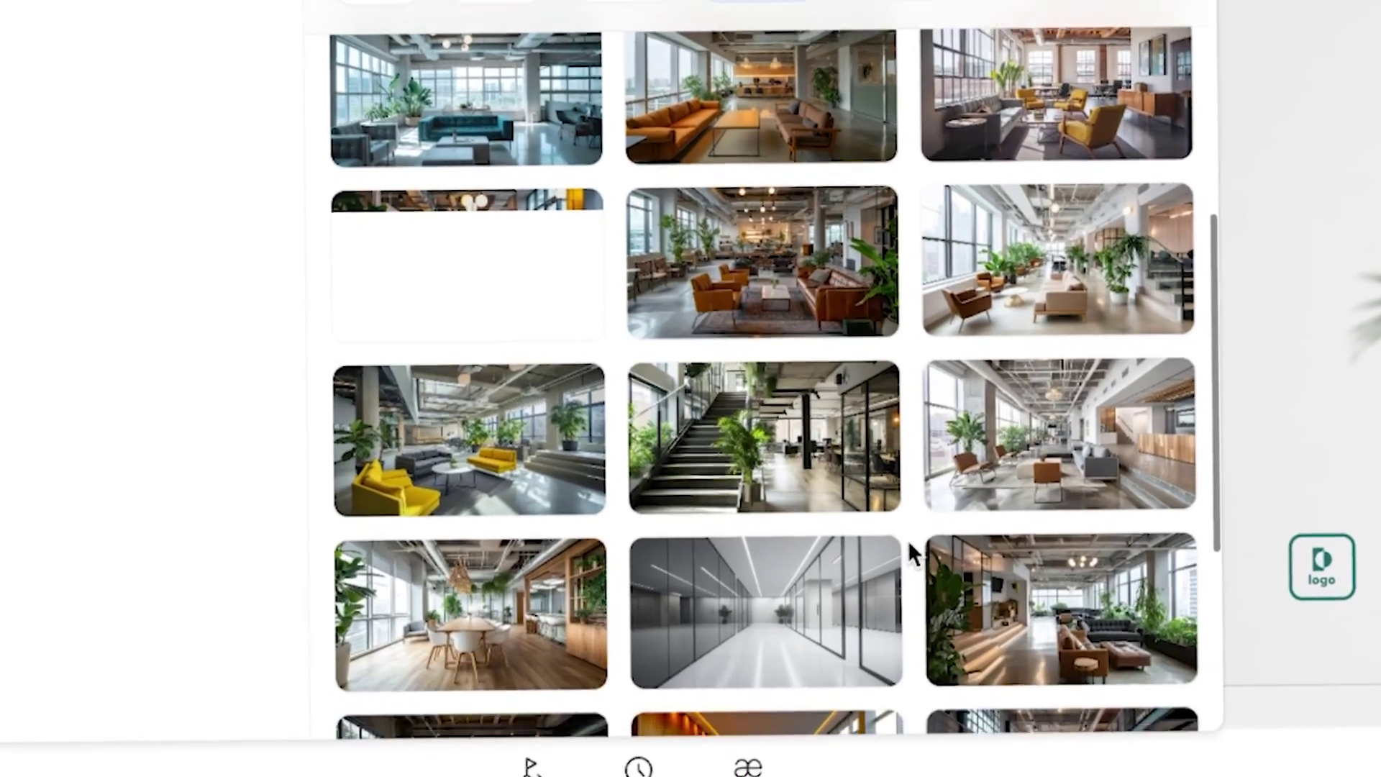
pyautogui.click(901, 562)
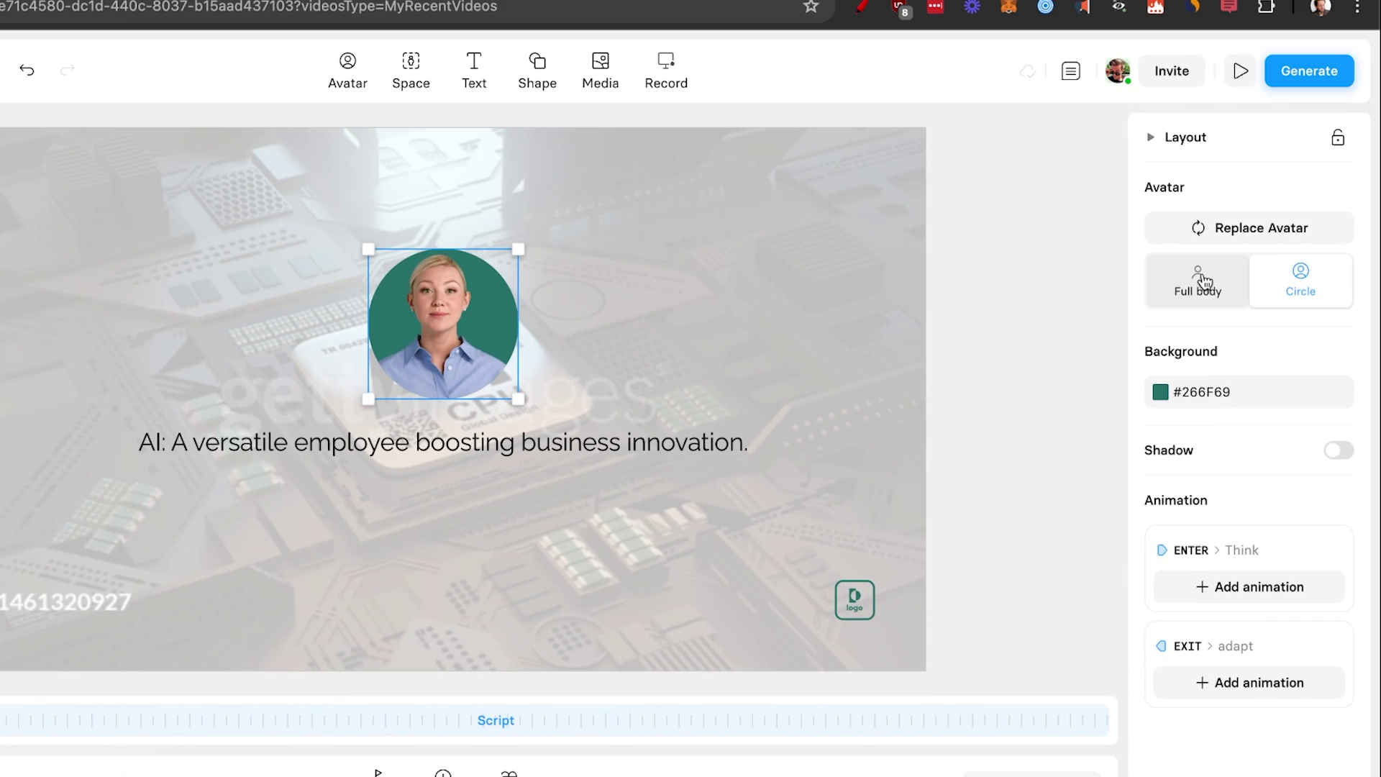
# Try the full-body look for the scene 3 avatar, return it to the circle, and set the circle's background to pink #F2A8BF
pyautogui.click(1207, 227)
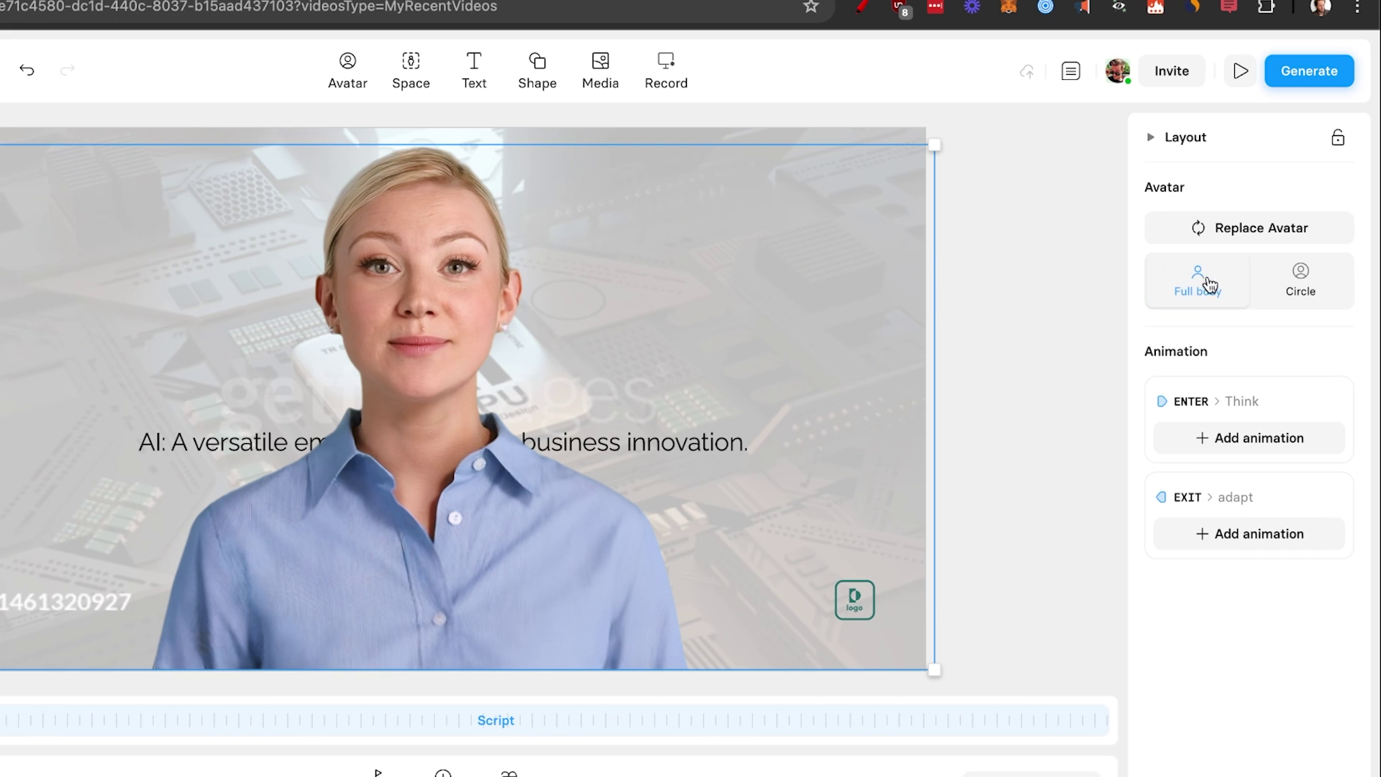
pyautogui.click(1303, 295)
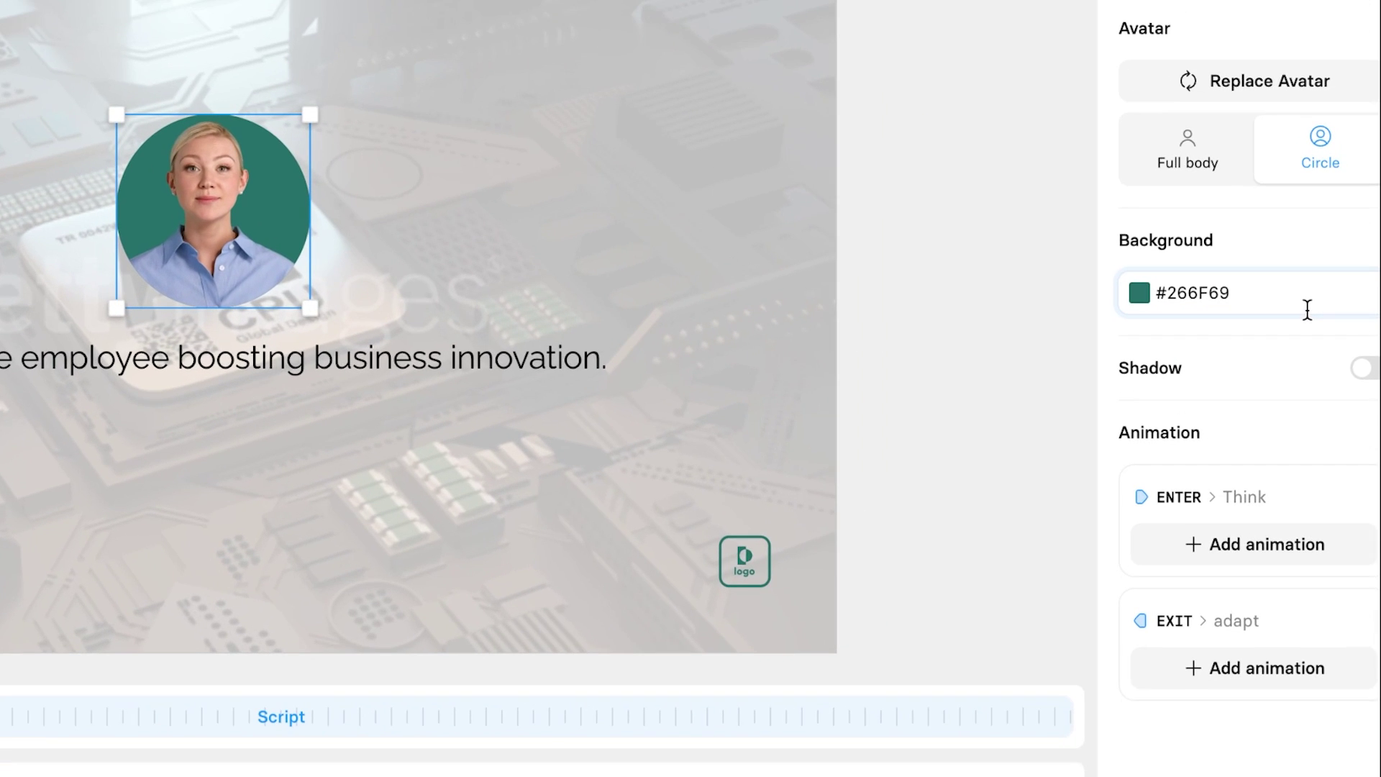
pyautogui.click(1307, 309)
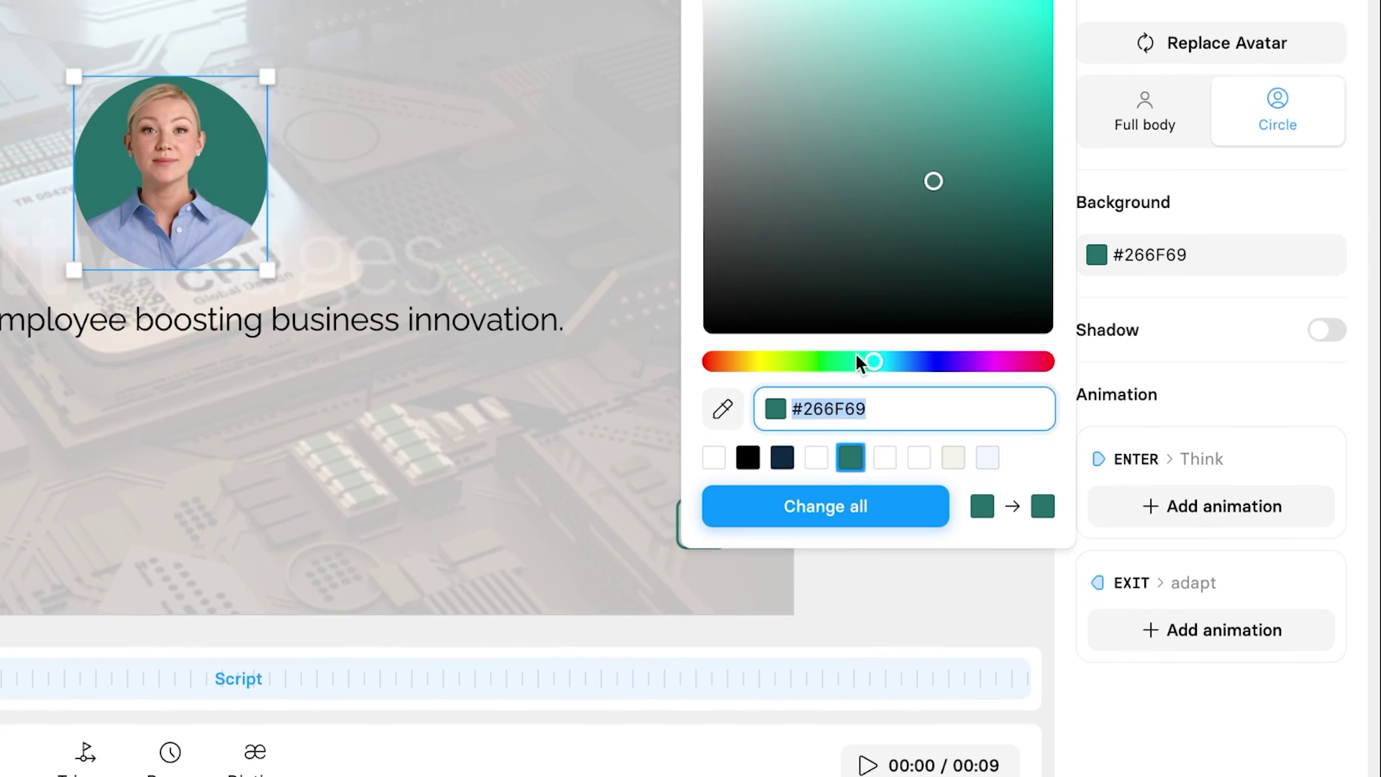
pyautogui.moveTo(866, 420); pyautogui.dragTo(820, 421)
pyautogui.moveTo(903, 203); pyautogui.dragTo(832, 30)
pyautogui.moveTo(813, 360); pyautogui.dragTo(1029, 354)
pyautogui.click(1208, 354)
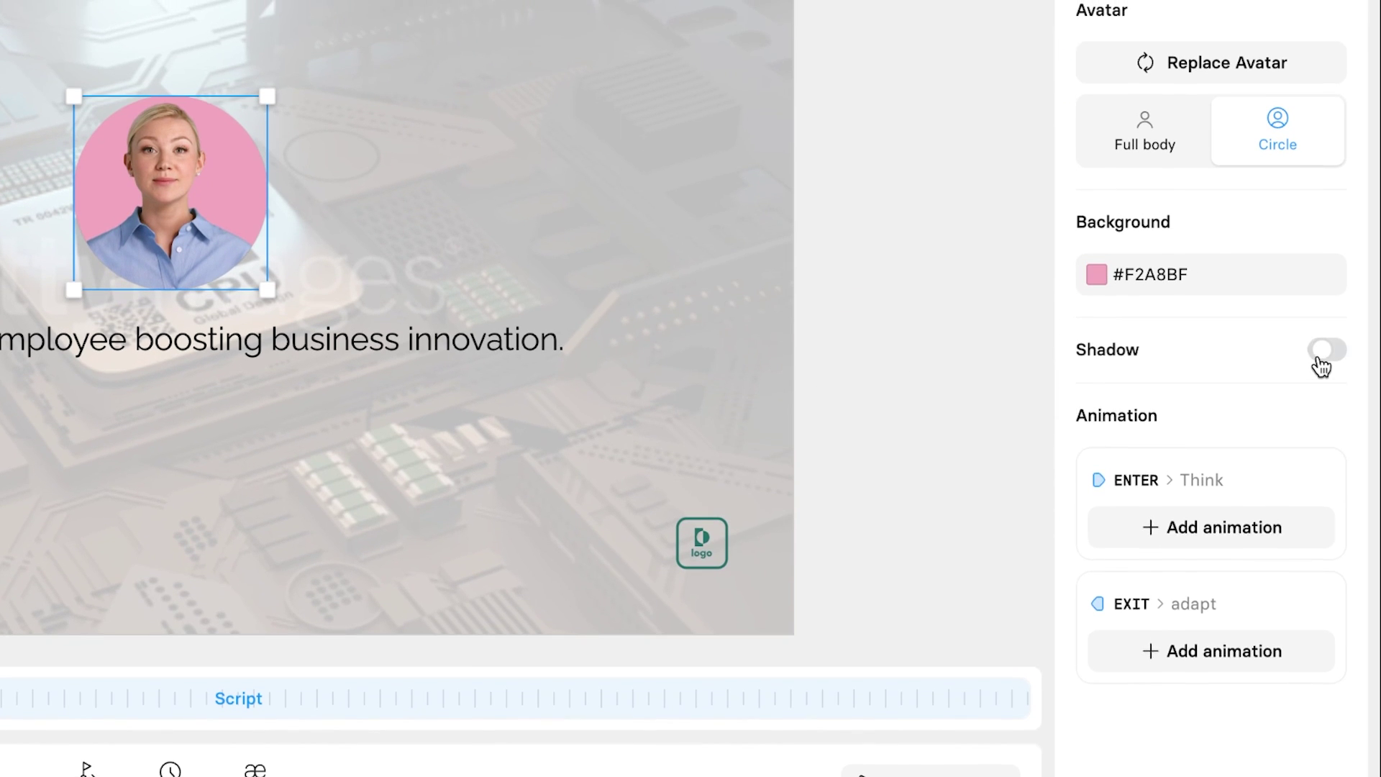
# Turn on the Soft shadow for the circular avatar and try a stronger intensity, such as 75%
pyautogui.click(1322, 351)
pyautogui.click(1122, 431)
pyautogui.click(1155, 500)
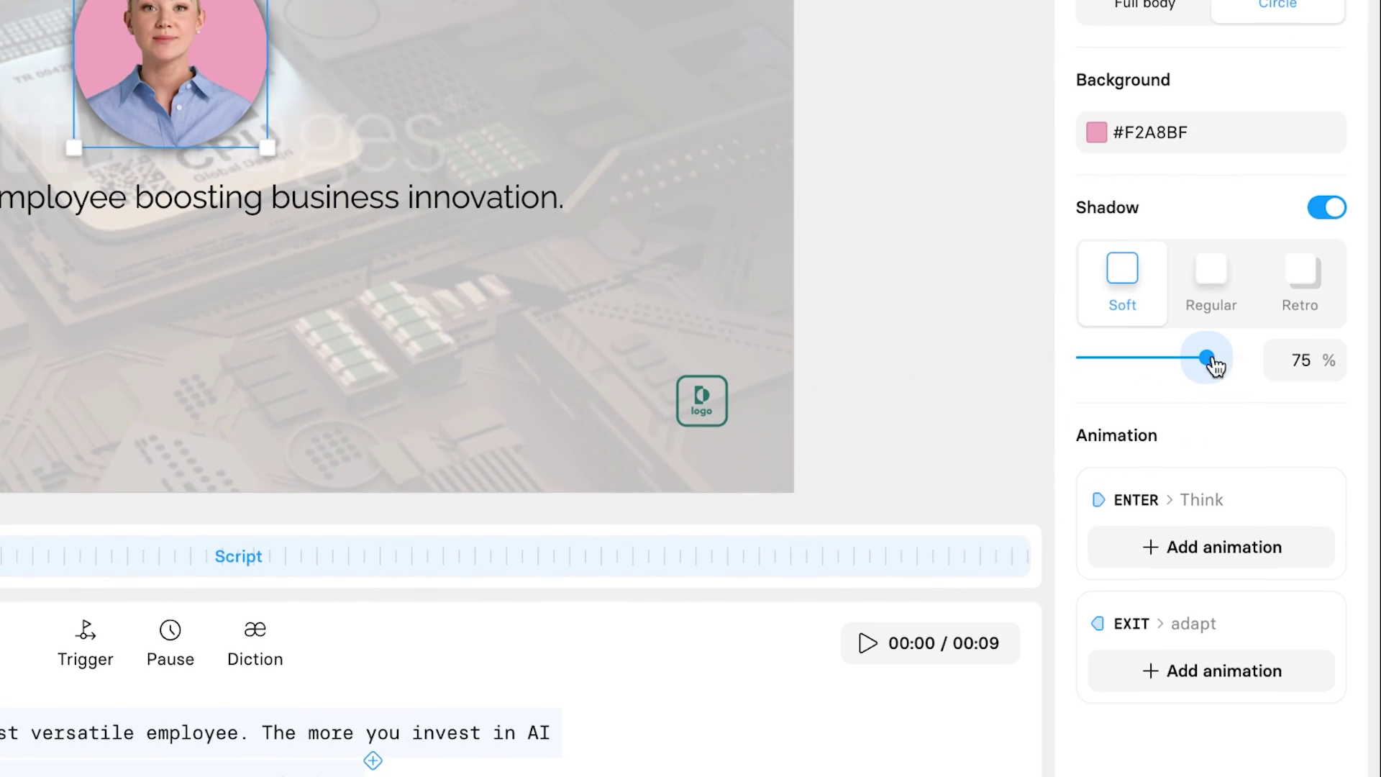
pyautogui.moveTo(1214, 366); pyautogui.dragTo(1264, 370)
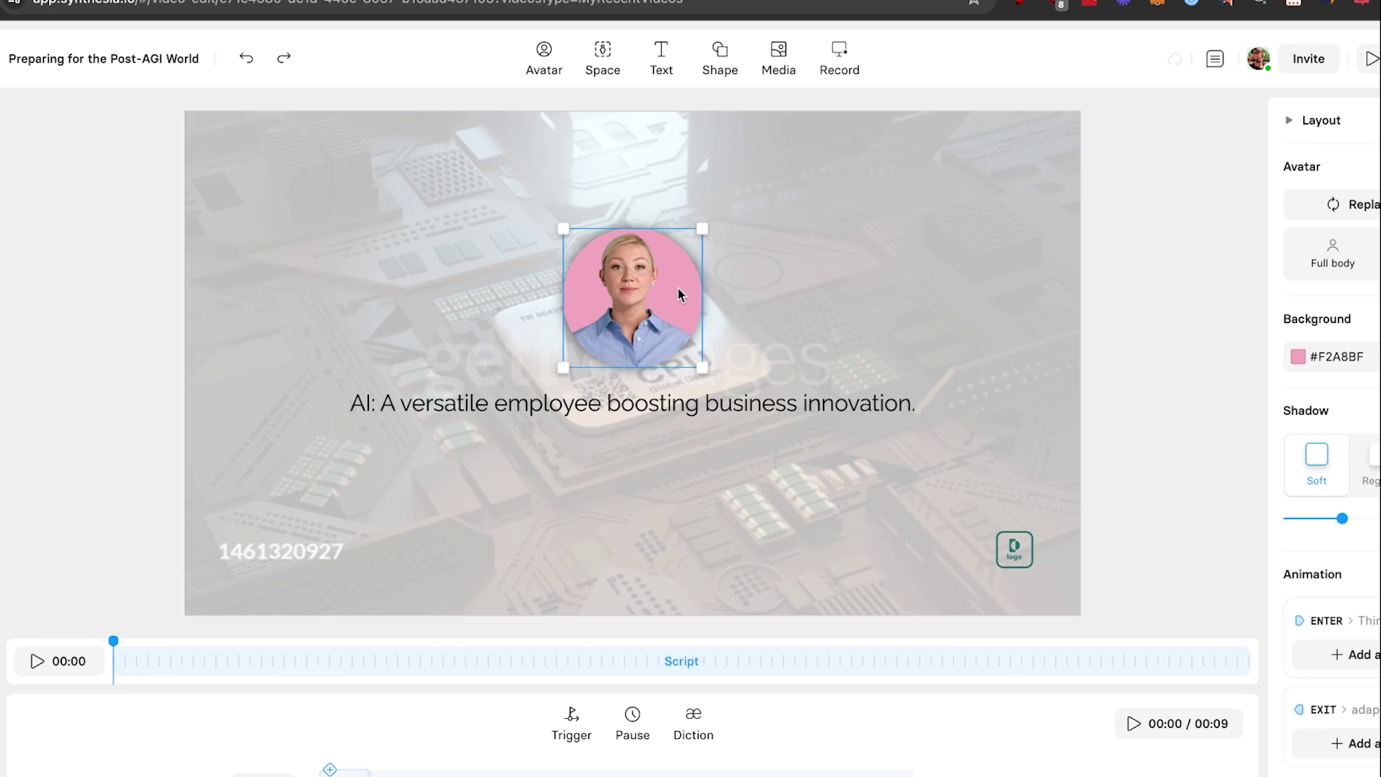
# Move the circular avatar to the slide's lower-left corner, at about X 32, Y 765, and enlarge it slightly
pyautogui.moveTo(235, 37); pyautogui.dragTo(105, 41)
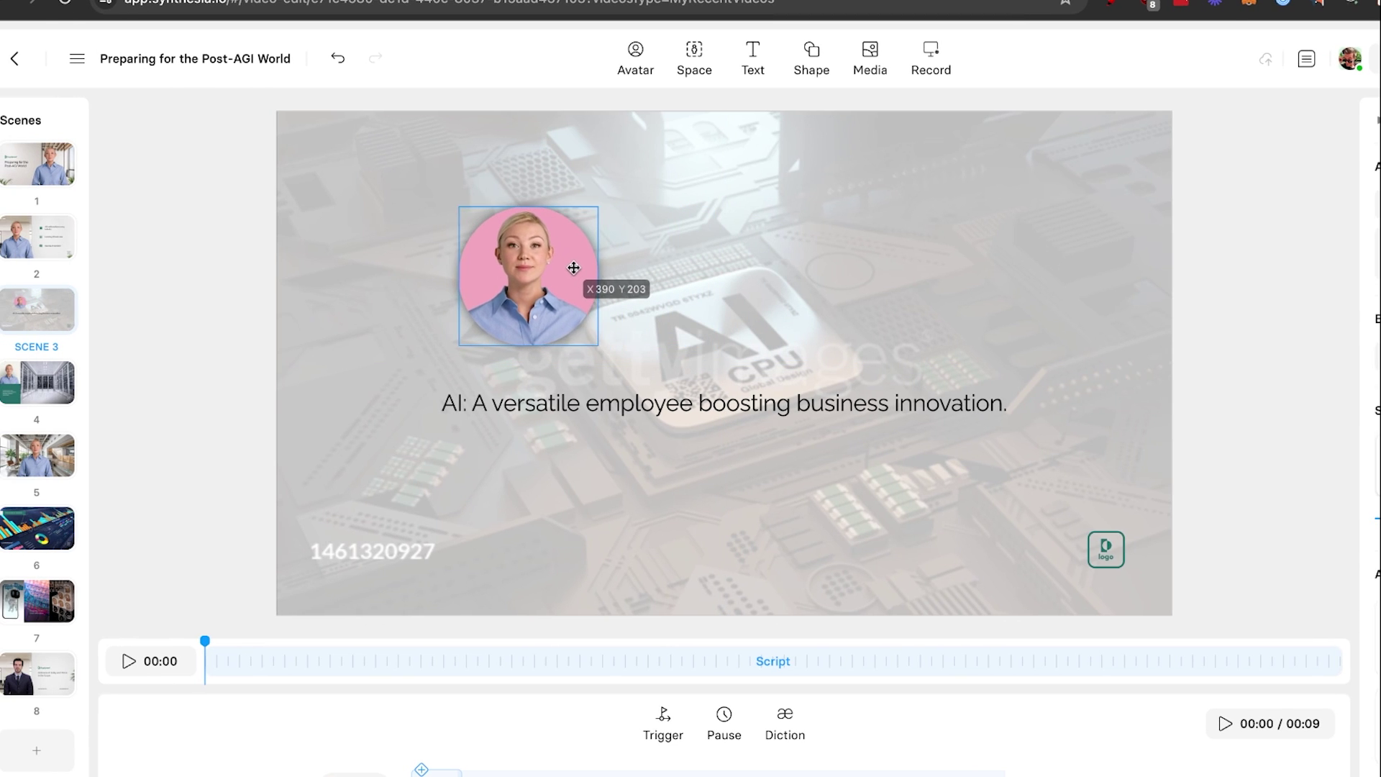
pyautogui.moveTo(552, 266); pyautogui.dragTo(471, 515)
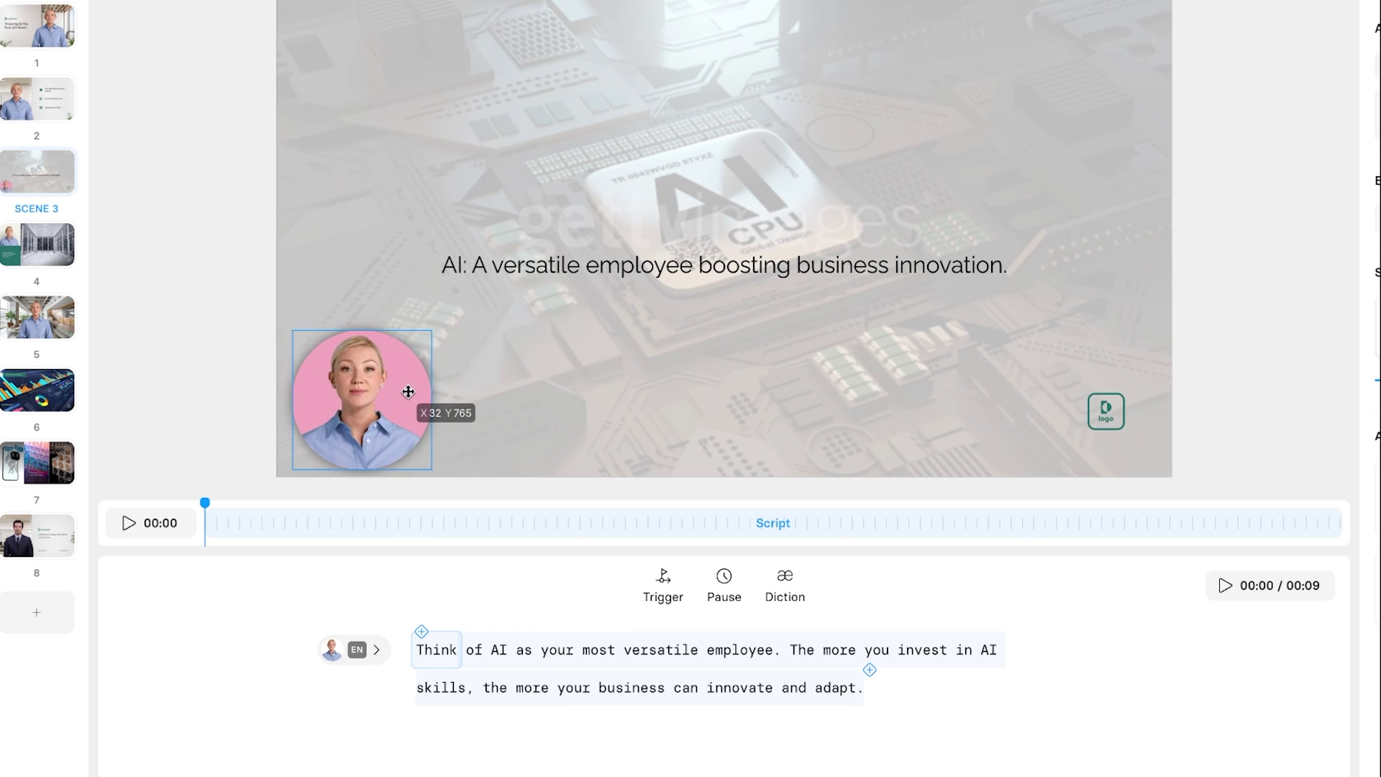
pyautogui.moveTo(411, 391); pyautogui.dragTo(410, 391)
pyautogui.moveTo(435, 332); pyautogui.dragTo(464, 302)
# Move the scene 3 headline text up above the AI chip and apply the Title 1 style to it
pyautogui.click(805, 269)
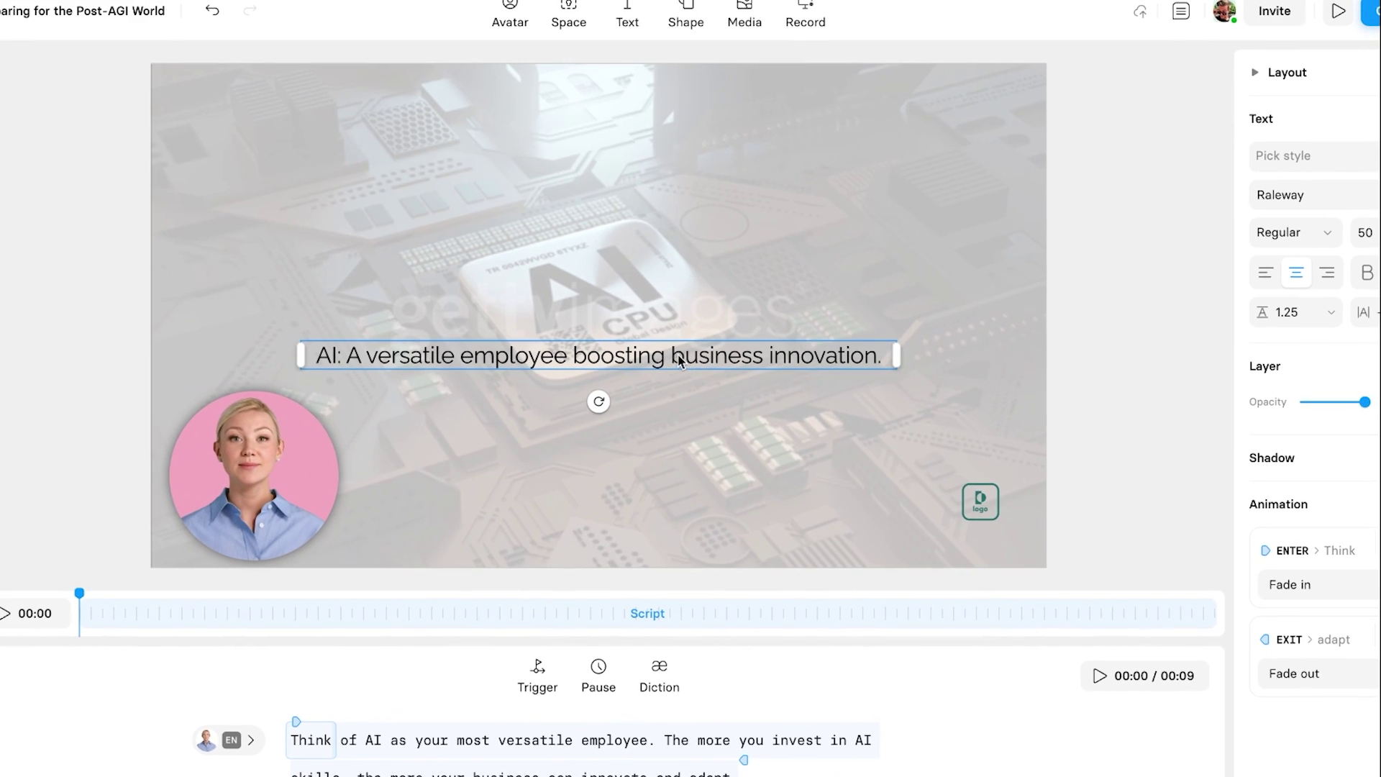
pyautogui.moveTo(679, 357); pyautogui.dragTo(678, 215)
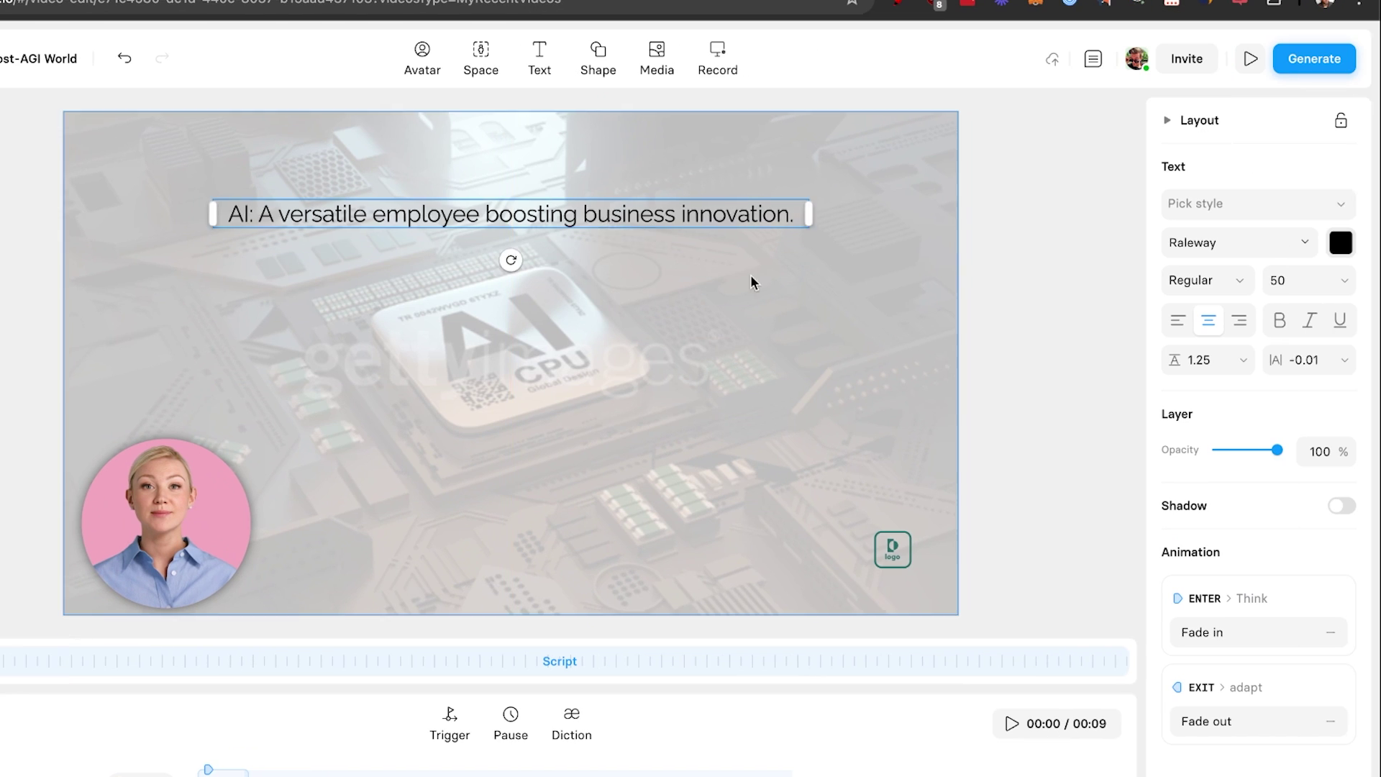
pyautogui.click(1295, 203)
pyautogui.click(1363, 241)
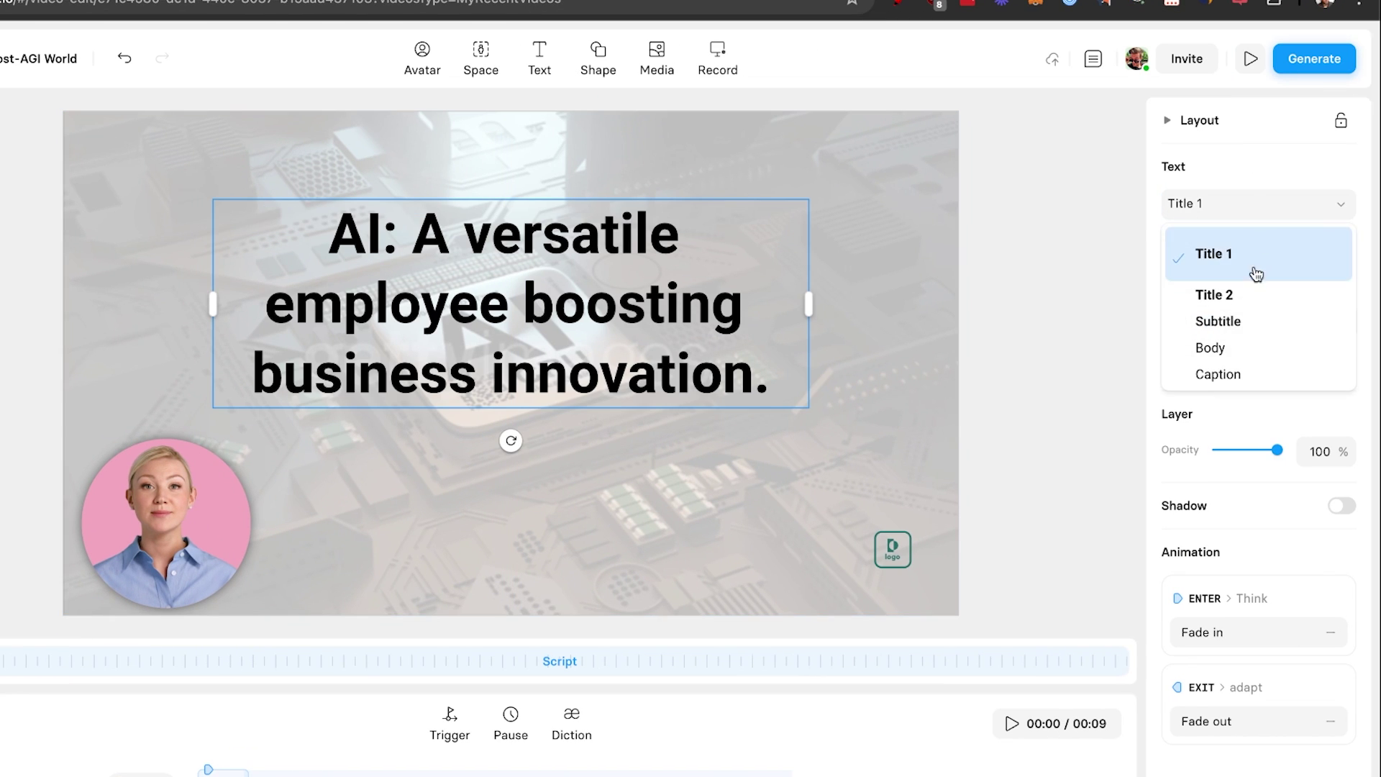
# Set the headline's font to Montserrat and its text color to dark gray #323232
pyautogui.write('mont')
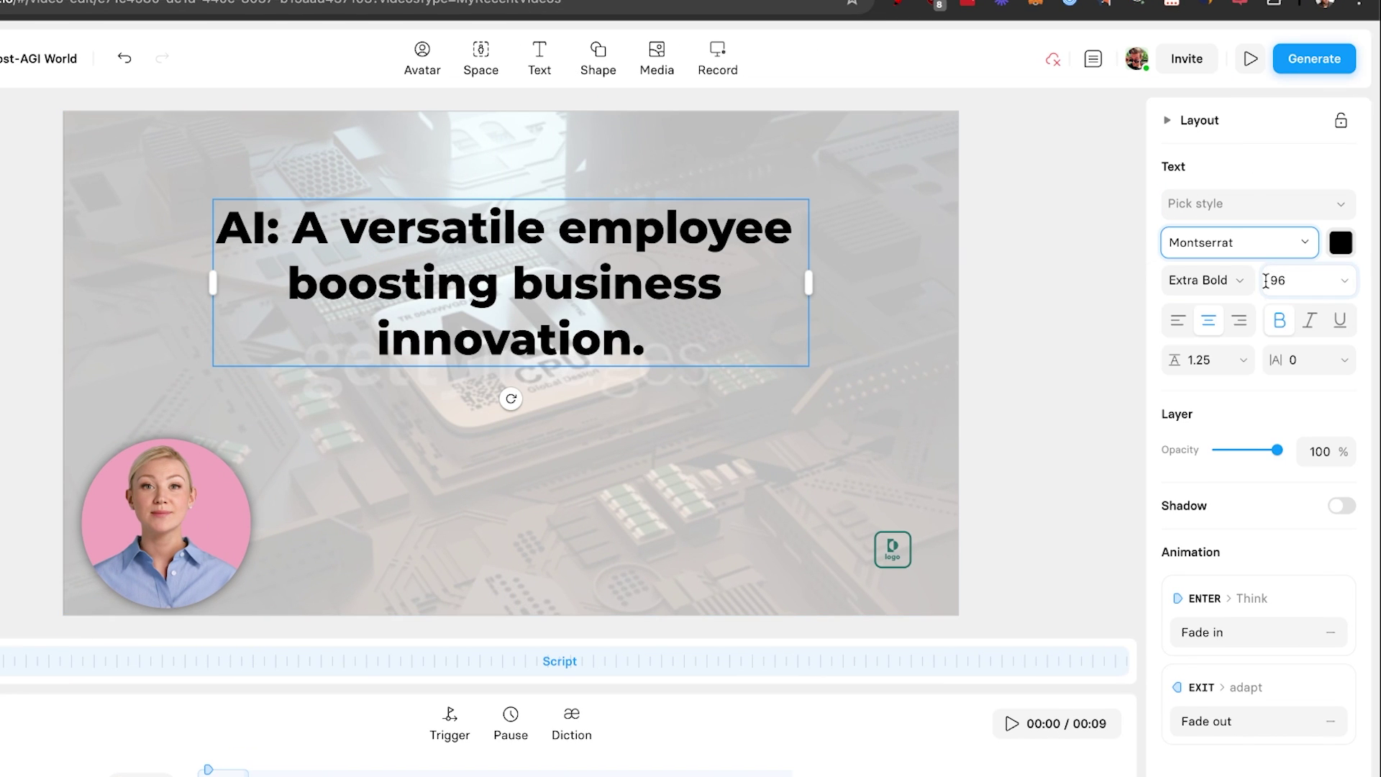
pyautogui.click(1340, 242)
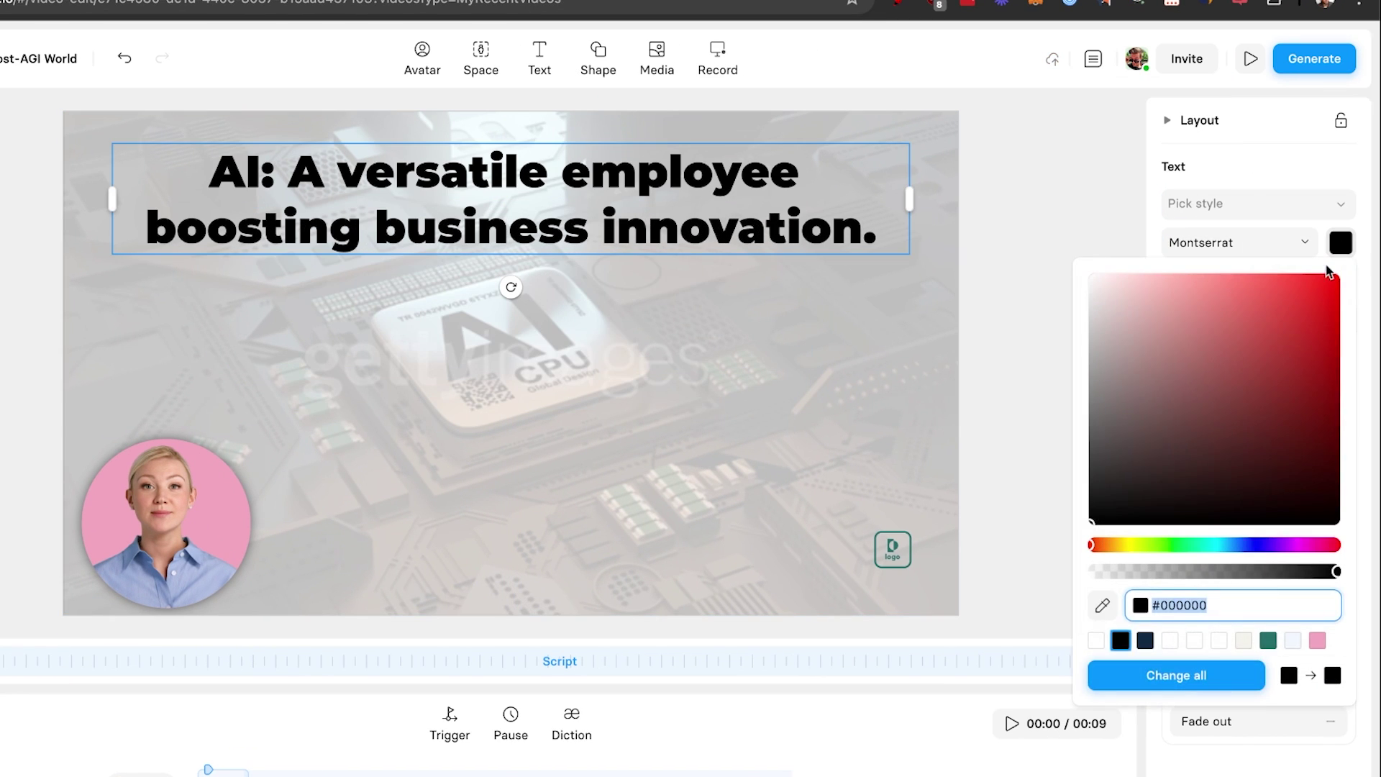
pyautogui.click(1093, 474)
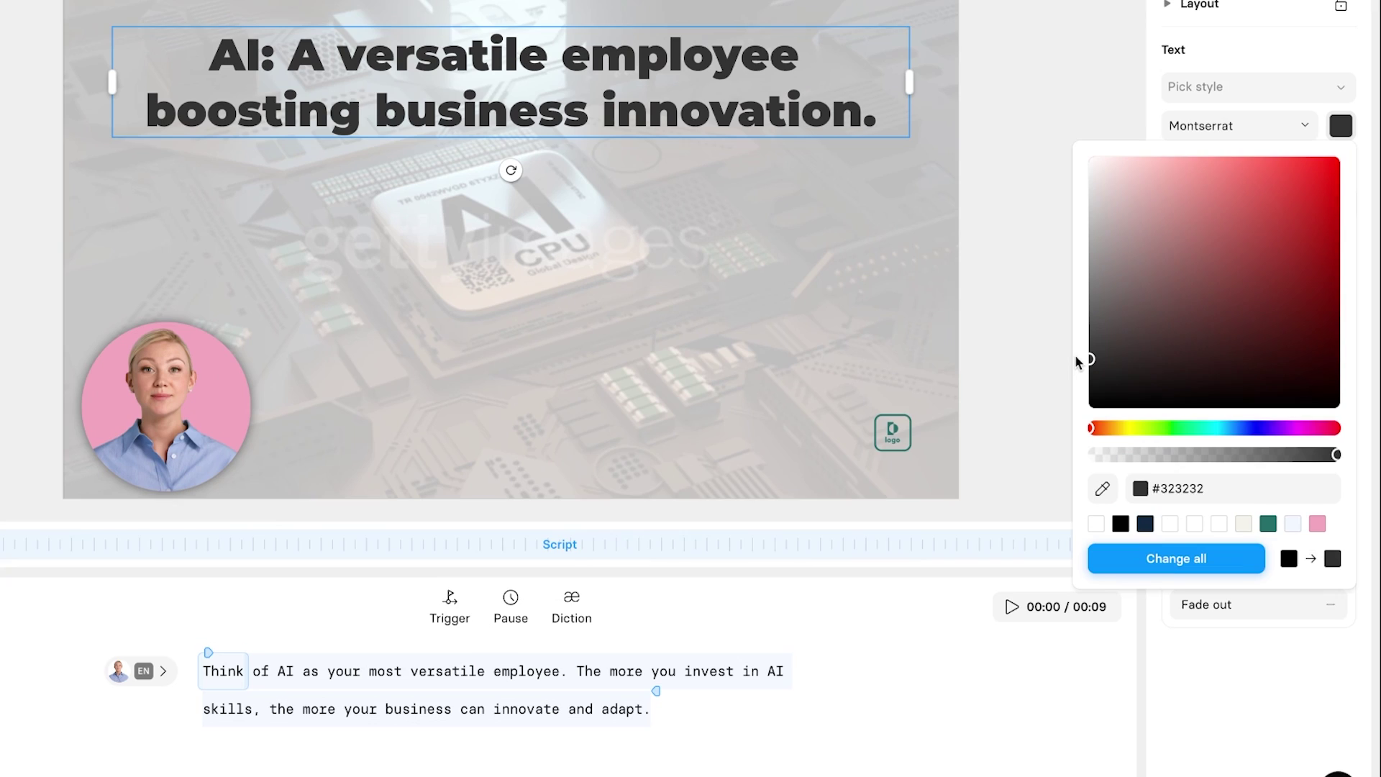
# Lighten the scene 3 headline's text color to #3A3A3A
pyautogui.moveTo(1074, 356); pyautogui.dragTo(1069, 351)
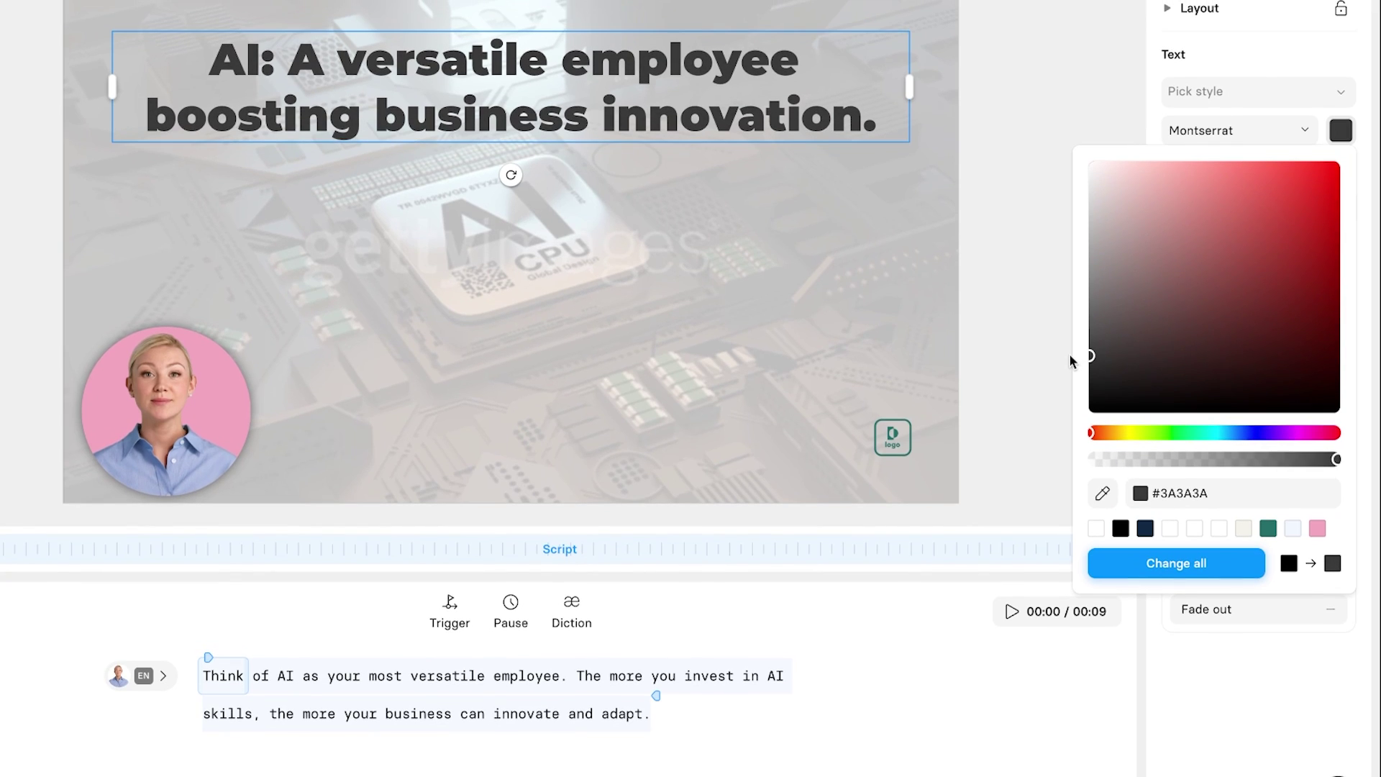
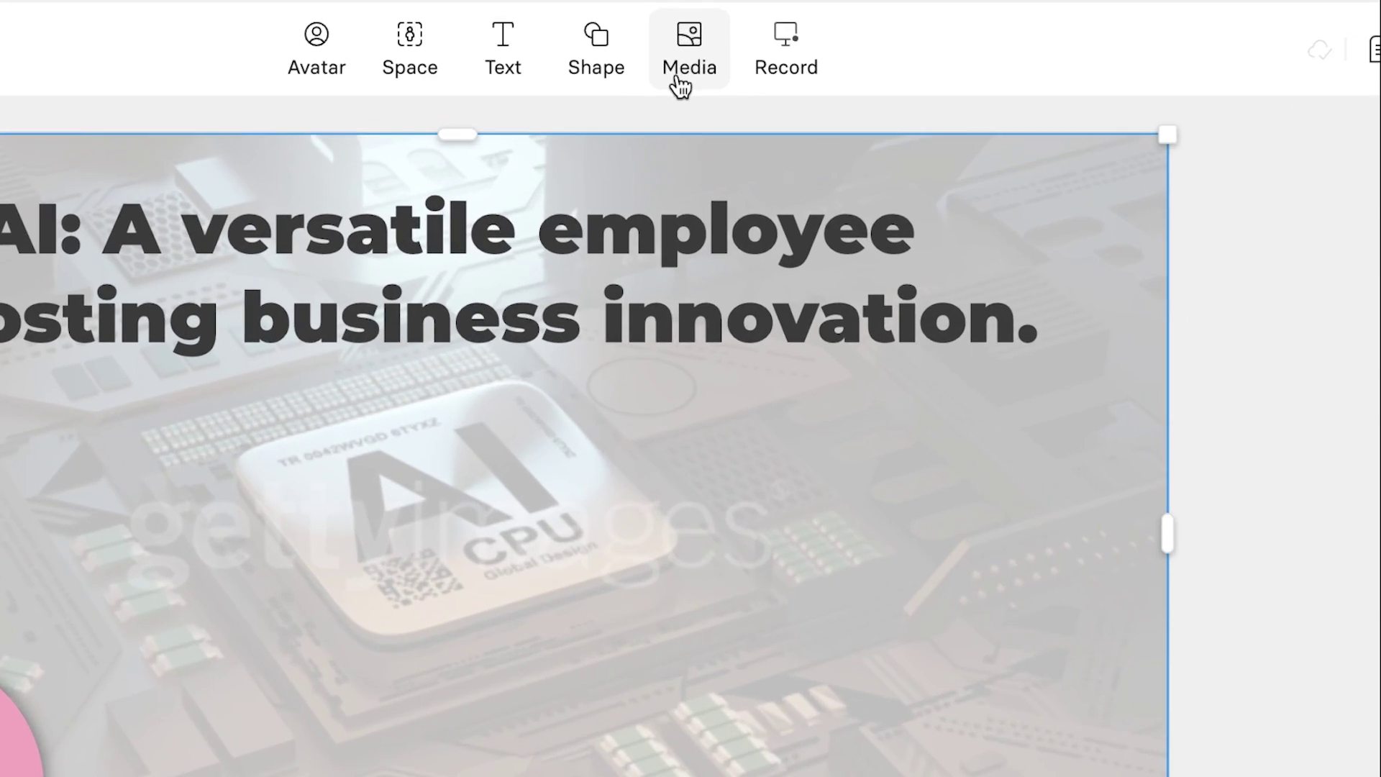
# Add the Getty image of two smiling colleagues at a computer to scene 3, enlarge it to fill the slide, and send it to the back
pyautogui.click(679, 80)
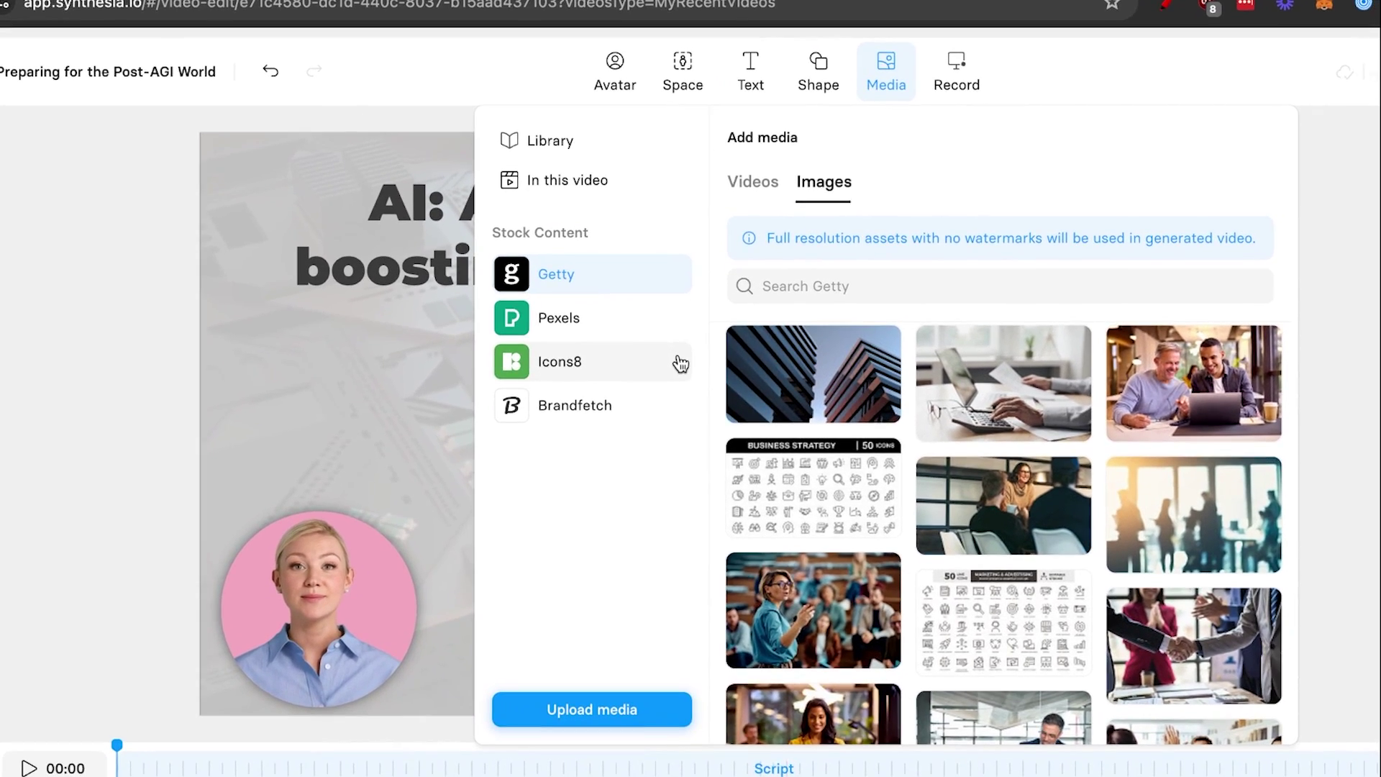
pyautogui.scroll(-3, 916, 401)
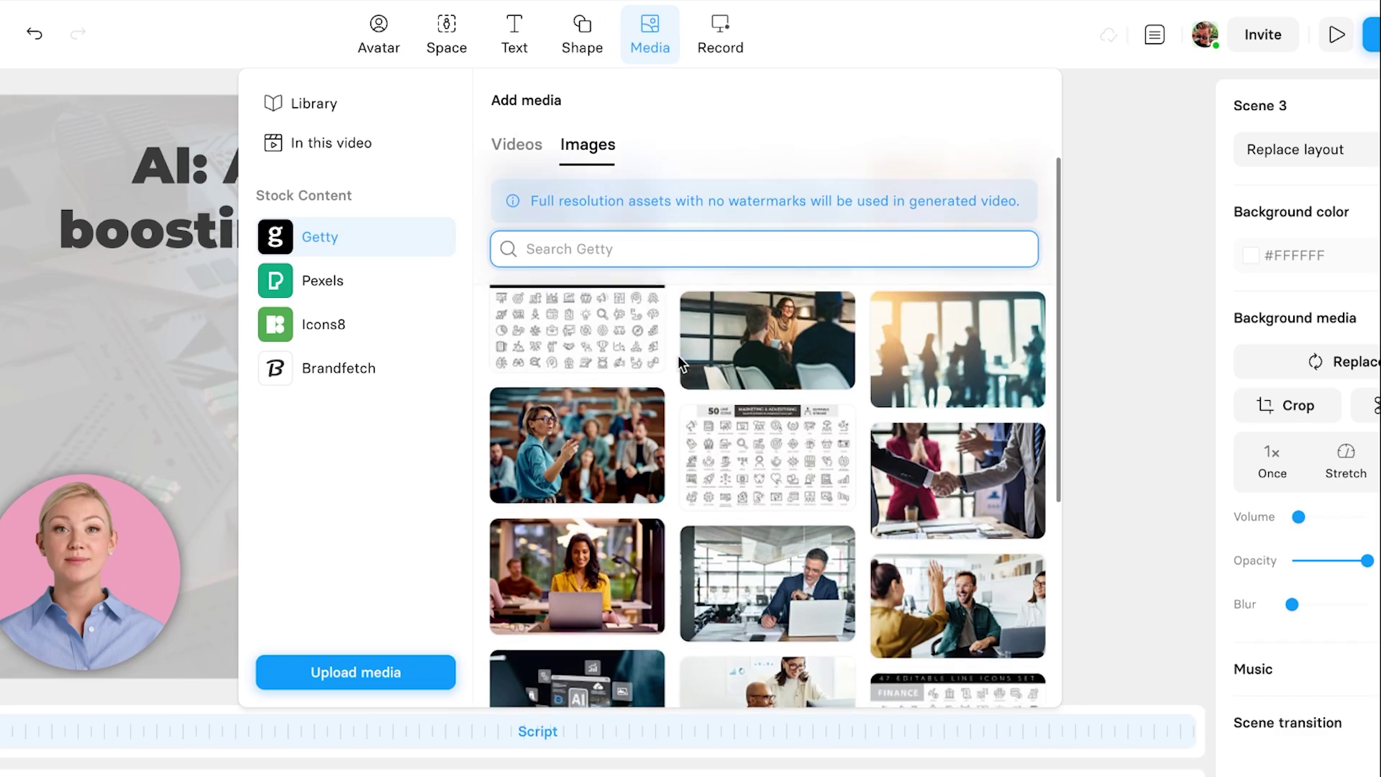
pyautogui.scroll(-3, 678, 356)
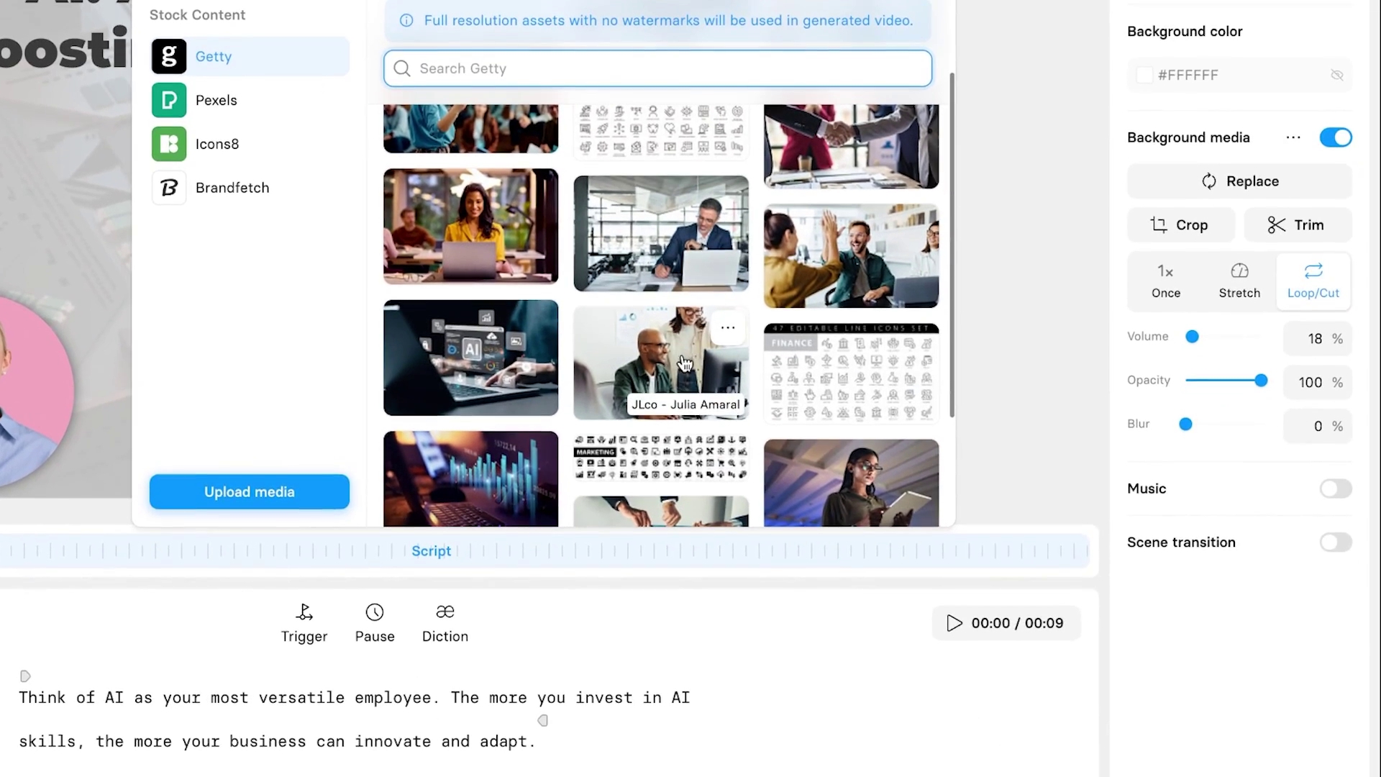
pyautogui.click(677, 363)
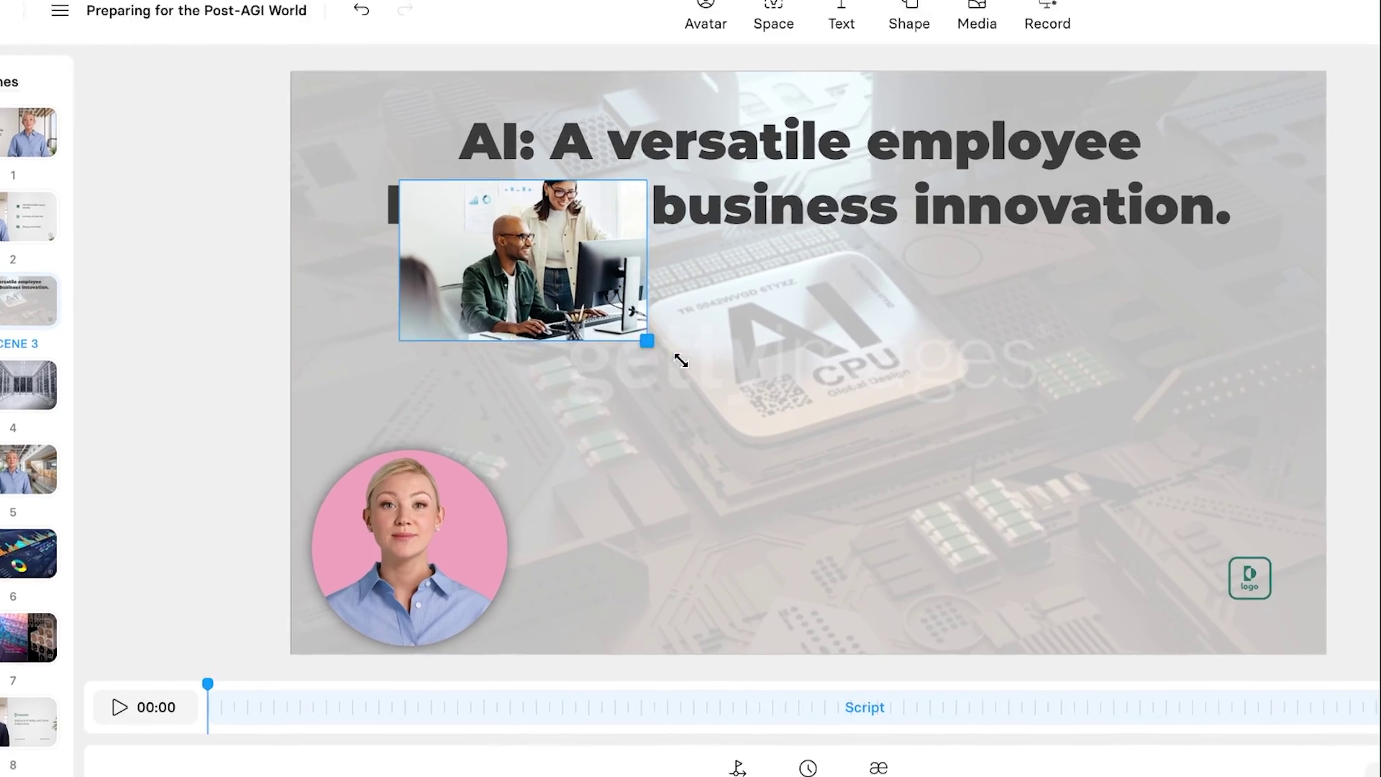
pyautogui.moveTo(681, 361); pyautogui.dragTo(1326, 680)
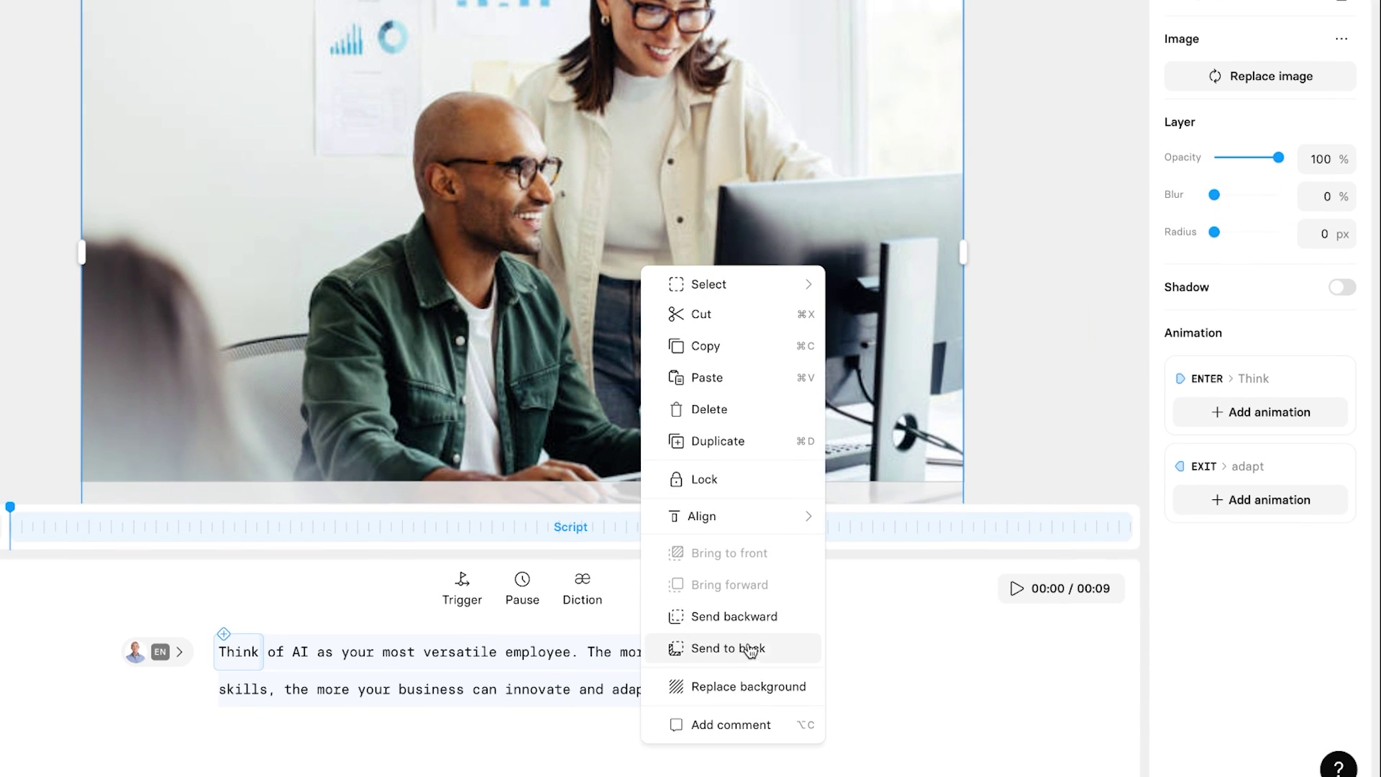
pyautogui.click(759, 647)
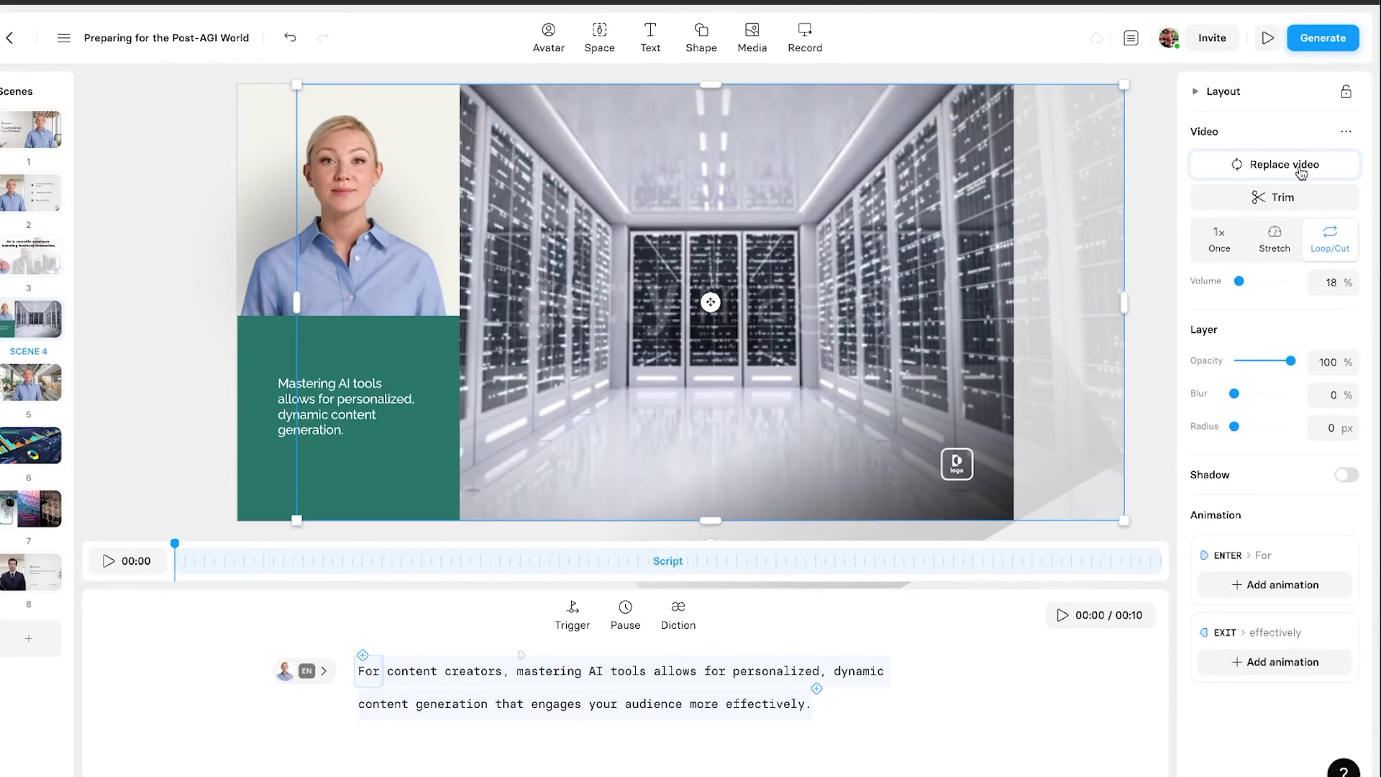
# Replace scene 4's server room video with the 20-second Getty video of a globe with glowing network connections
pyautogui.click(1300, 173)
pyautogui.click(676, 210)
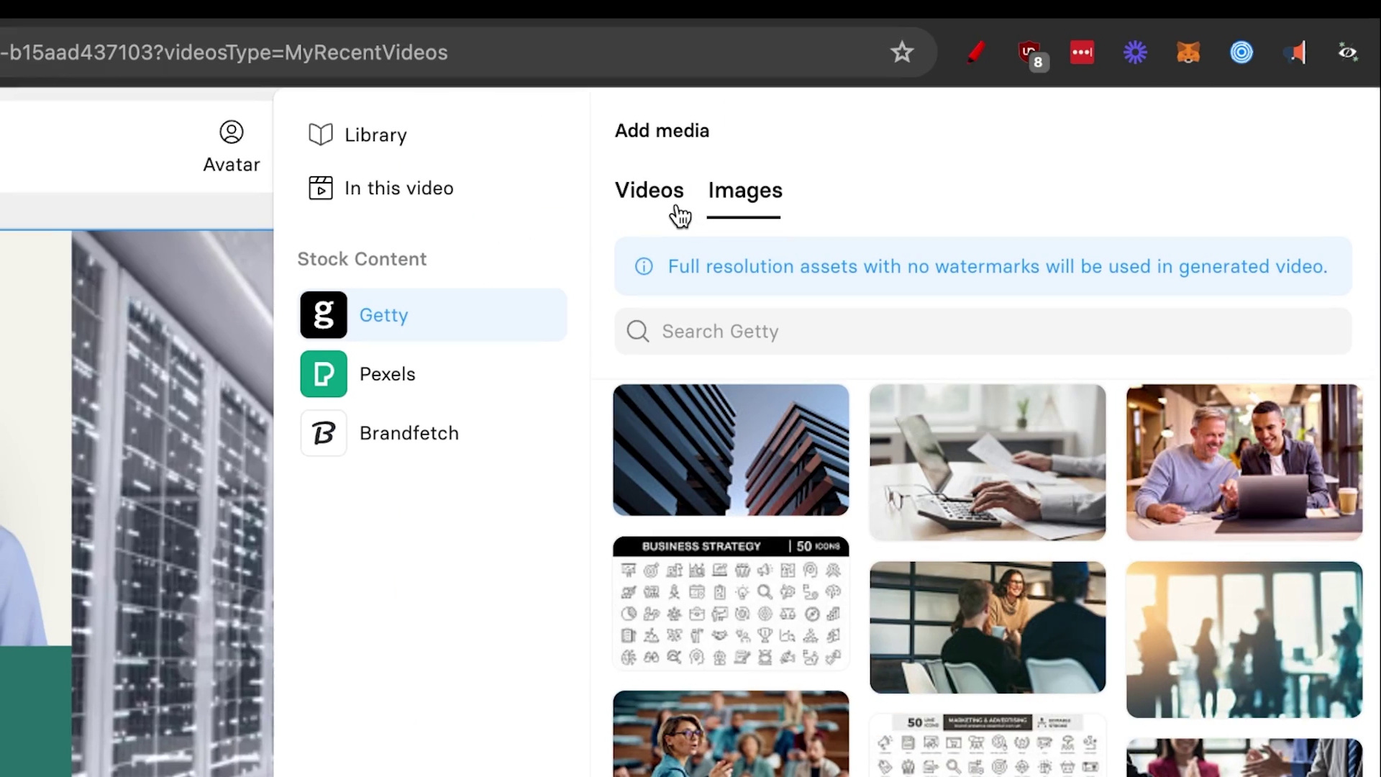
pyautogui.scroll(-6, 856, 540)
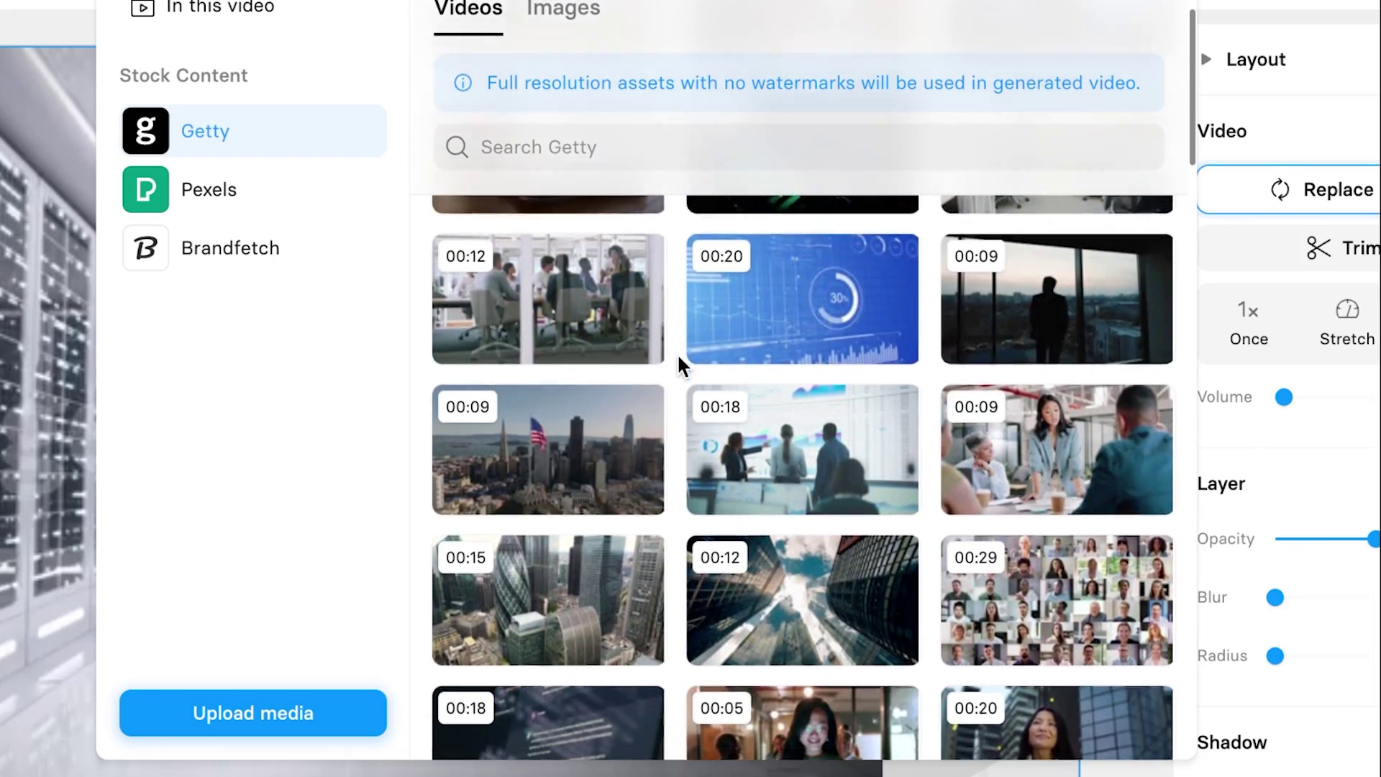
pyautogui.scroll(-8, 679, 365)
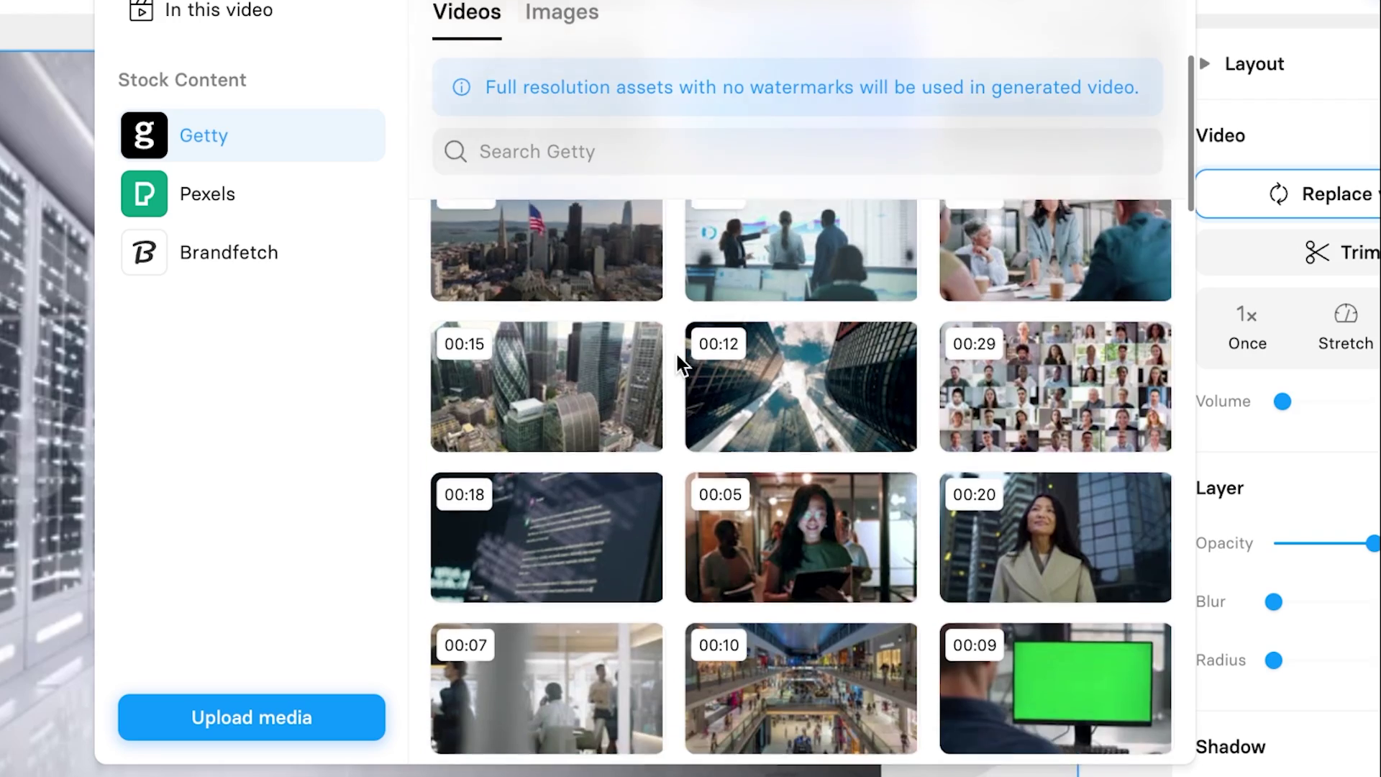
pyautogui.scroll(-10, 676, 355)
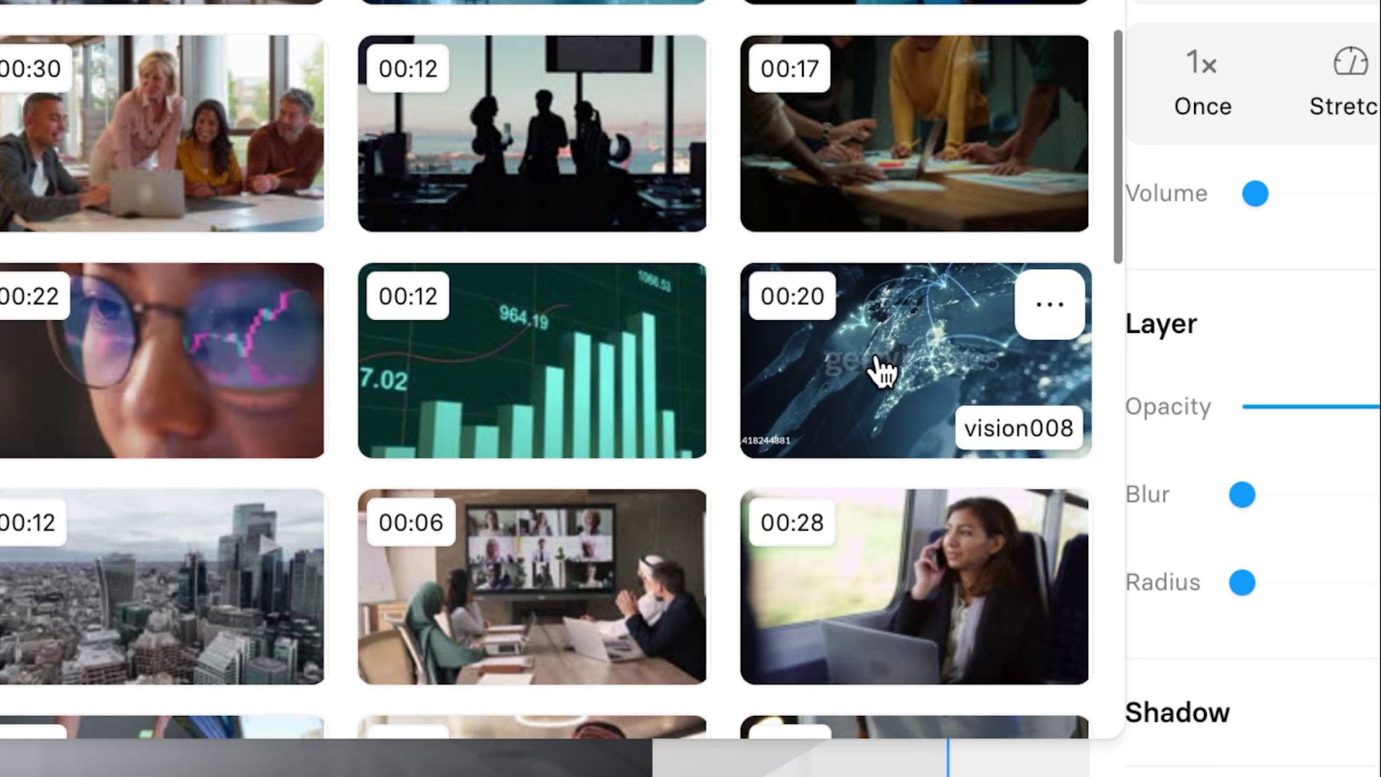
pyautogui.click(881, 371)
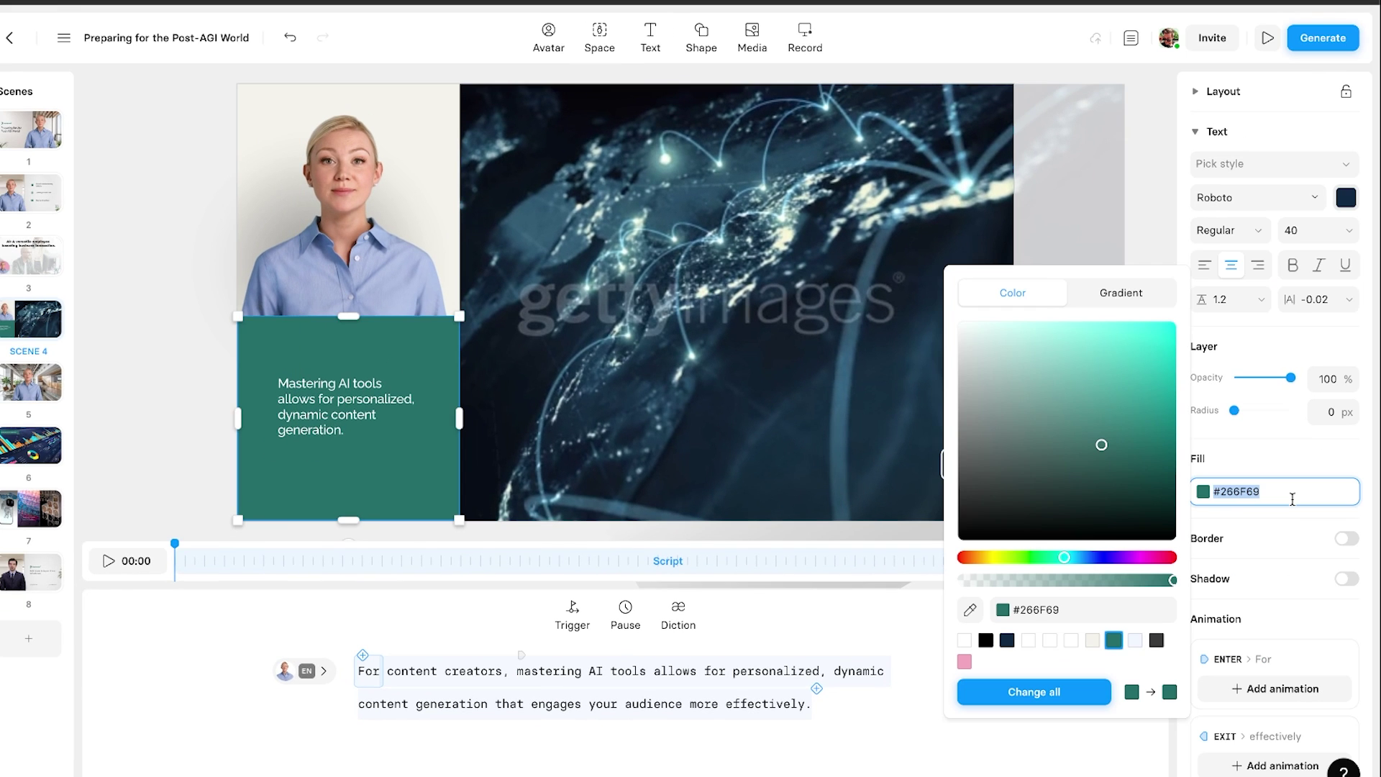
# Set the fill of scene 4's green box to pink #F2A8BF and go to scene 5
pyautogui.write('#F2A8BF')
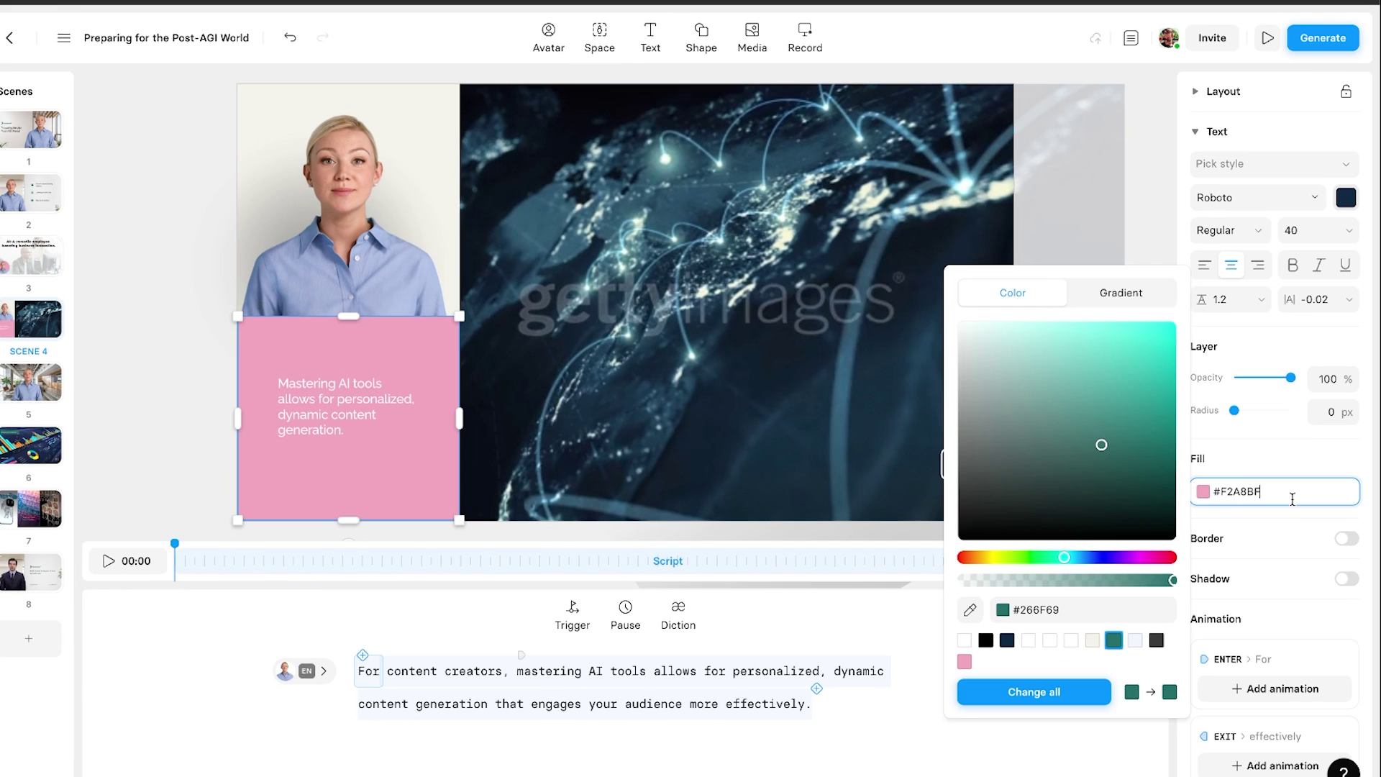
pyautogui.click(47, 385)
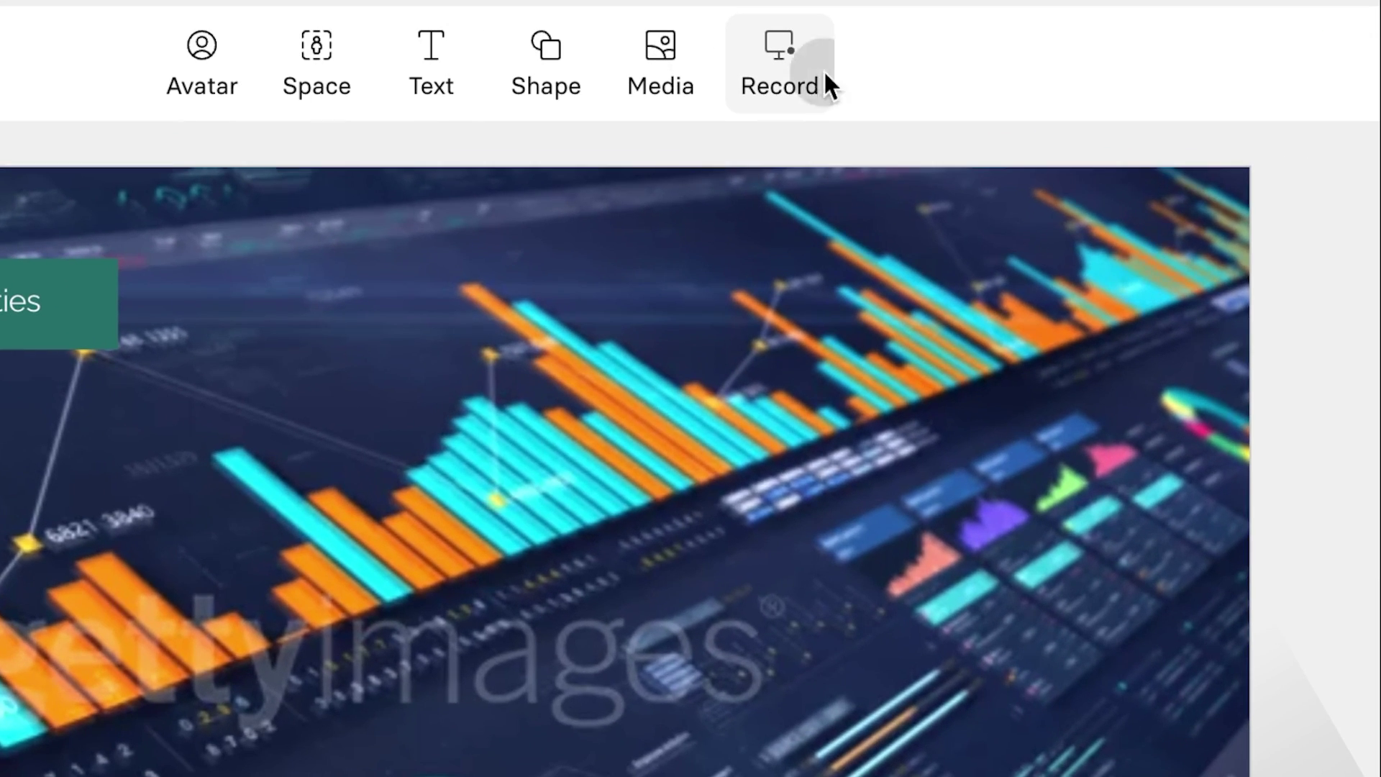
# In scene 6, record the browser tab "Beat The Scarcity Trap in a Post-AGI World" while going through the article to its Conclusion, and stop sharing
pyautogui.click(824, 74)
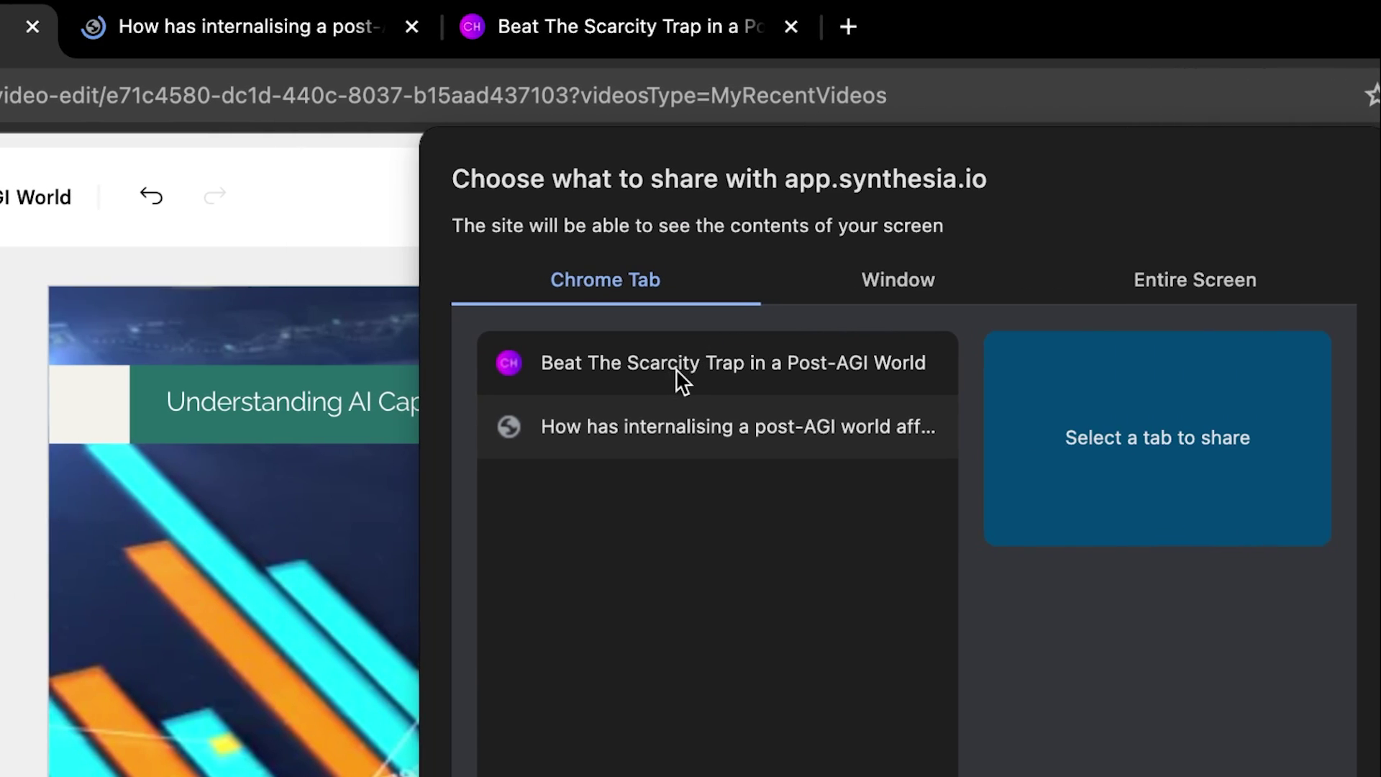
pyautogui.click(700, 367)
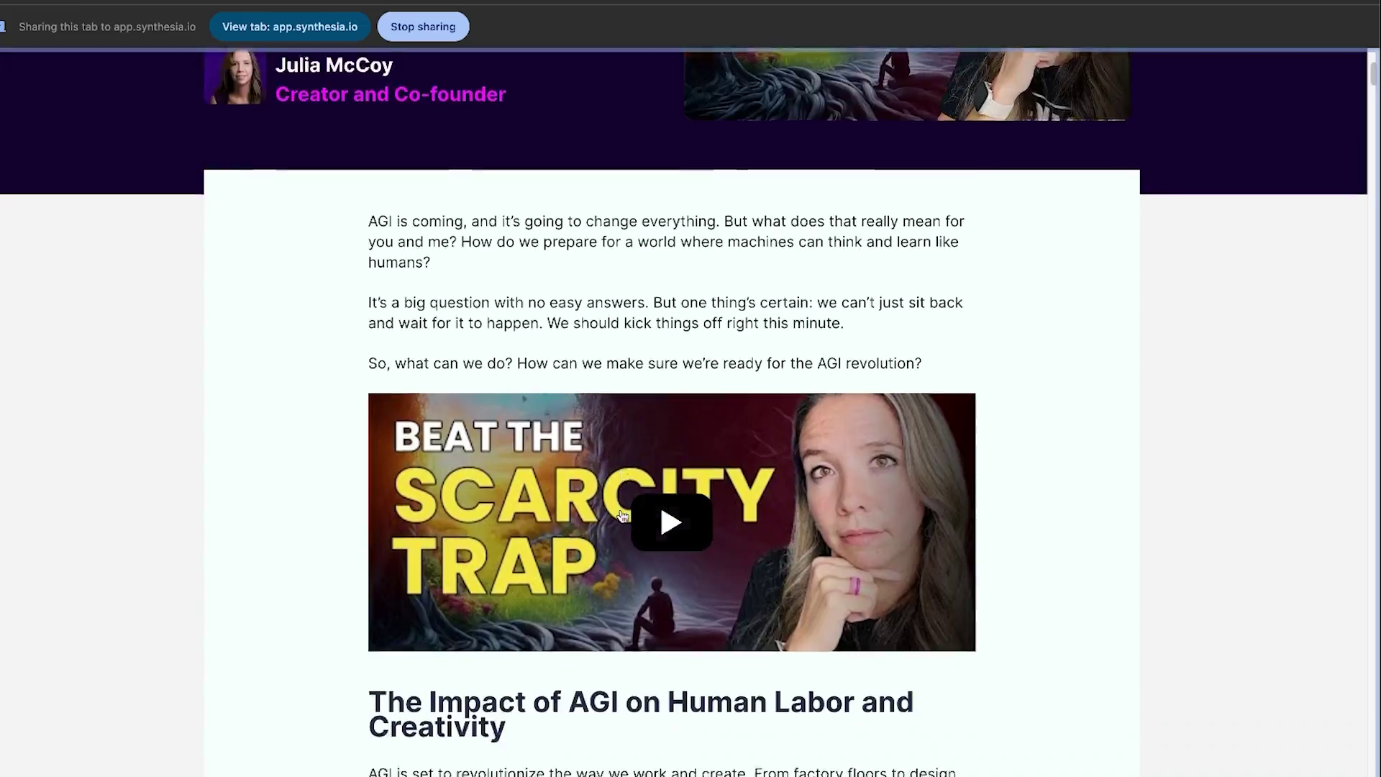
pyautogui.scroll(-15, 622, 516)
pyautogui.scroll(-20, 622, 512)
pyautogui.scroll(-5, 619, 508)
pyautogui.scroll(8, 619, 508)
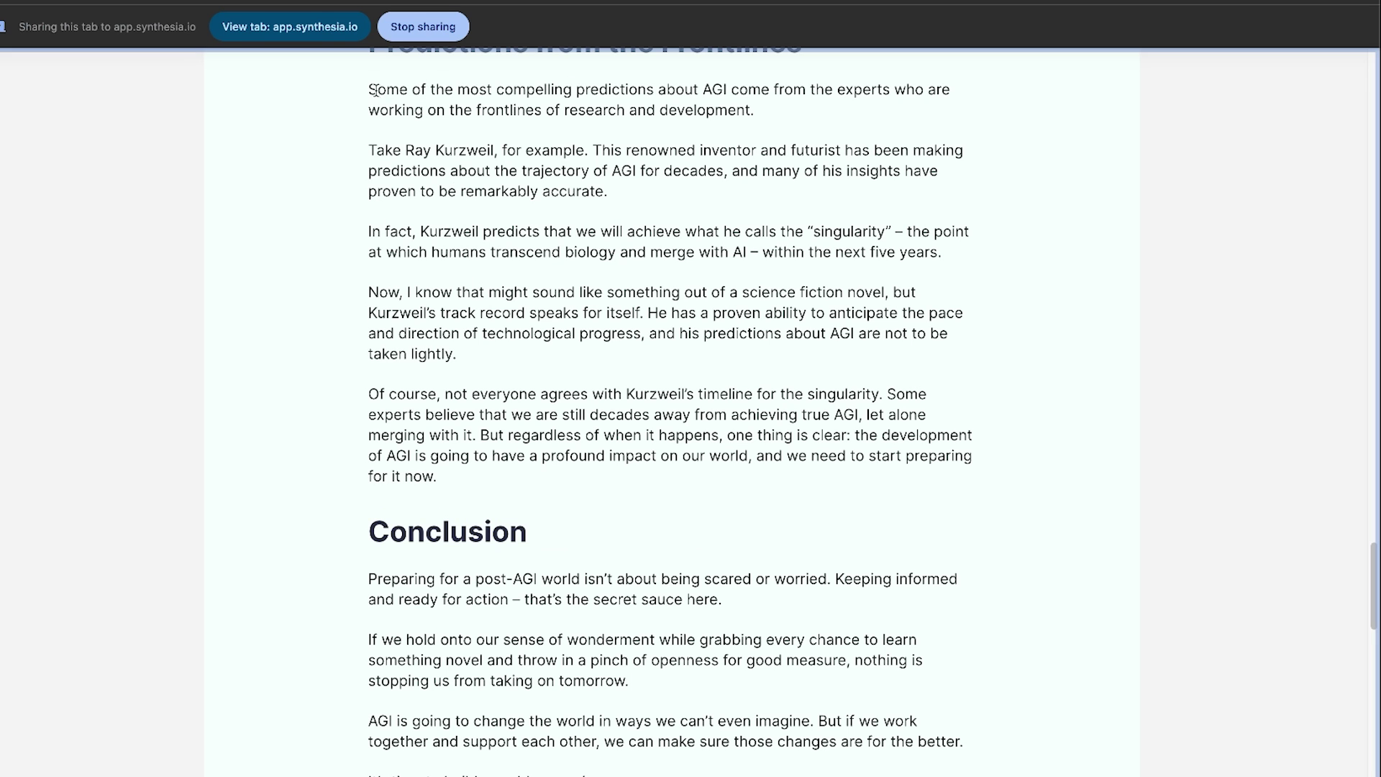
pyautogui.click(405, 27)
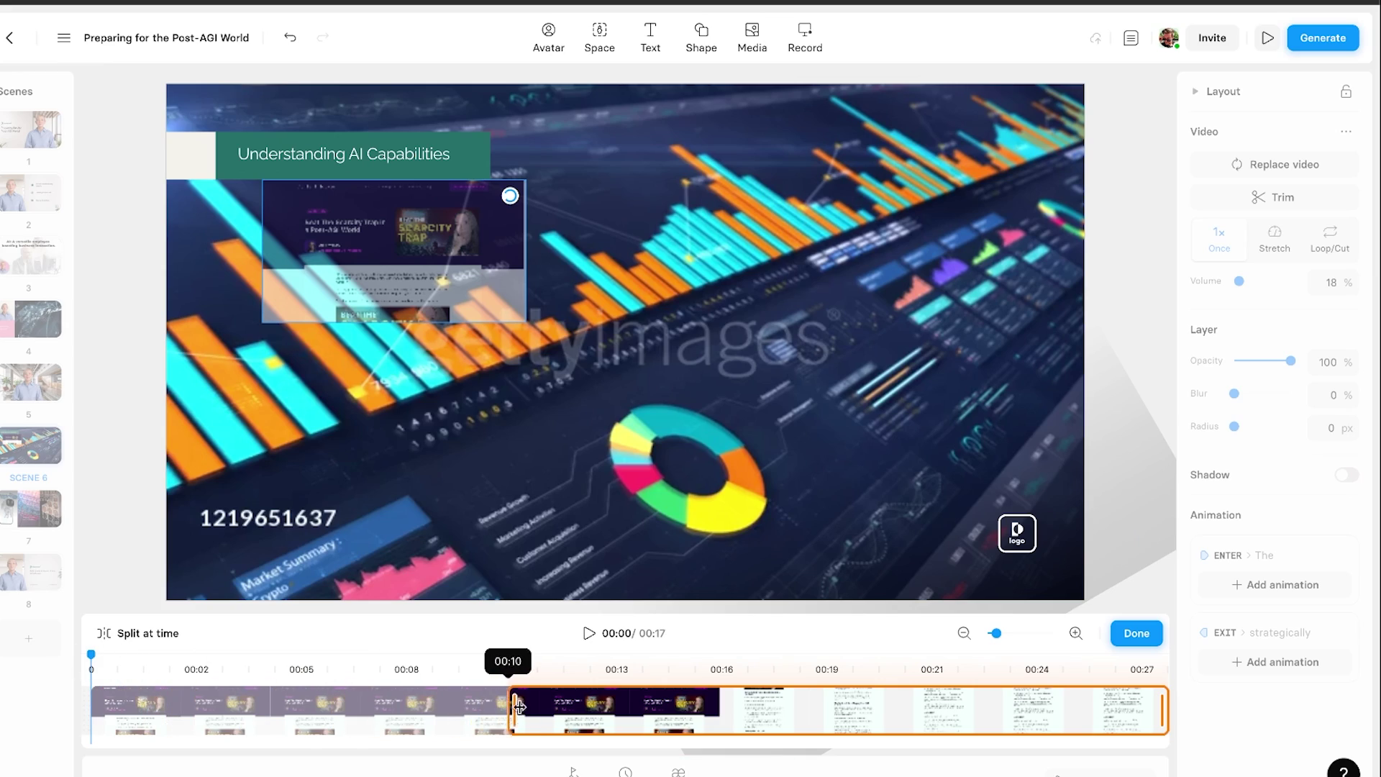
# Move the screen recording to the upper-left corner of the scene 6 slide and enlarge it to cover the slide
pyautogui.moveTo(394, 251); pyautogui.dragTo(298, 156)
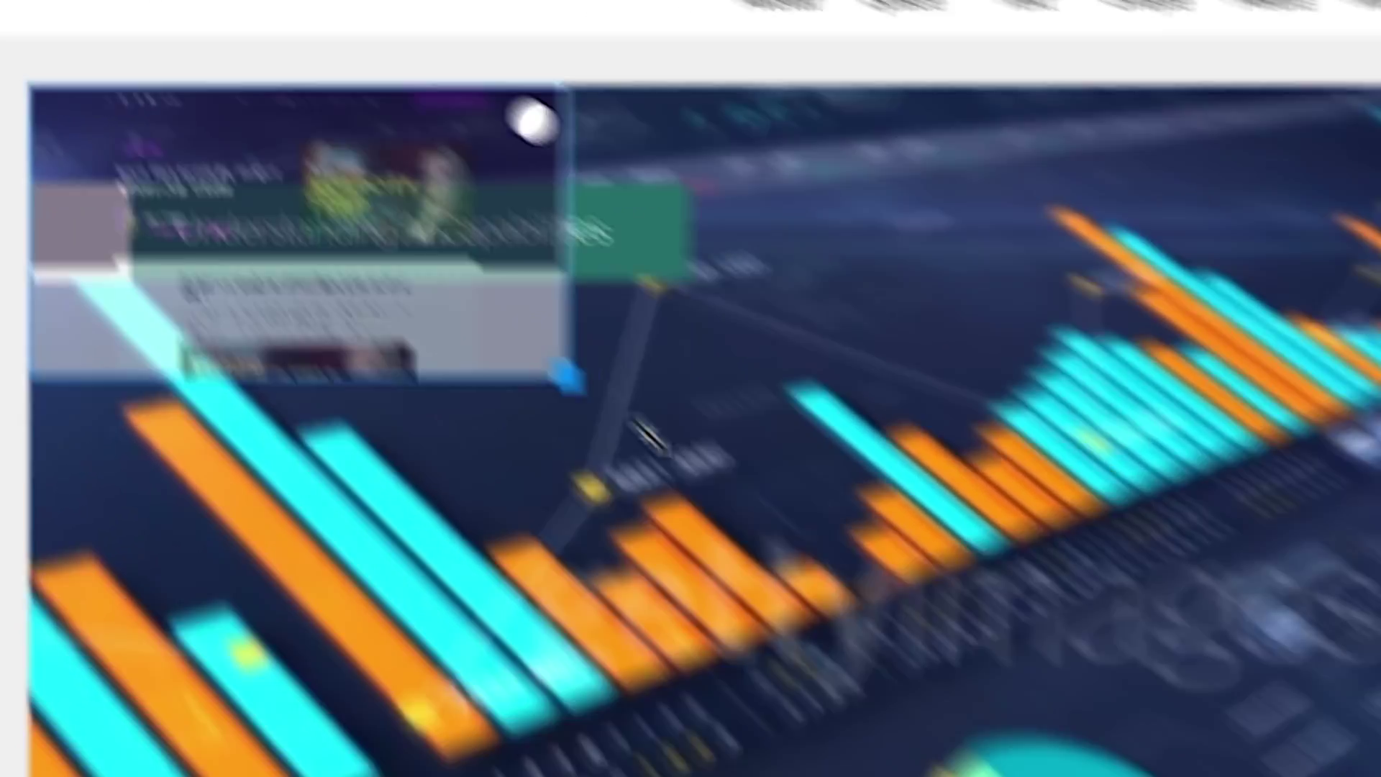
pyautogui.moveTo(435, 228); pyautogui.dragTo(1084, 578)
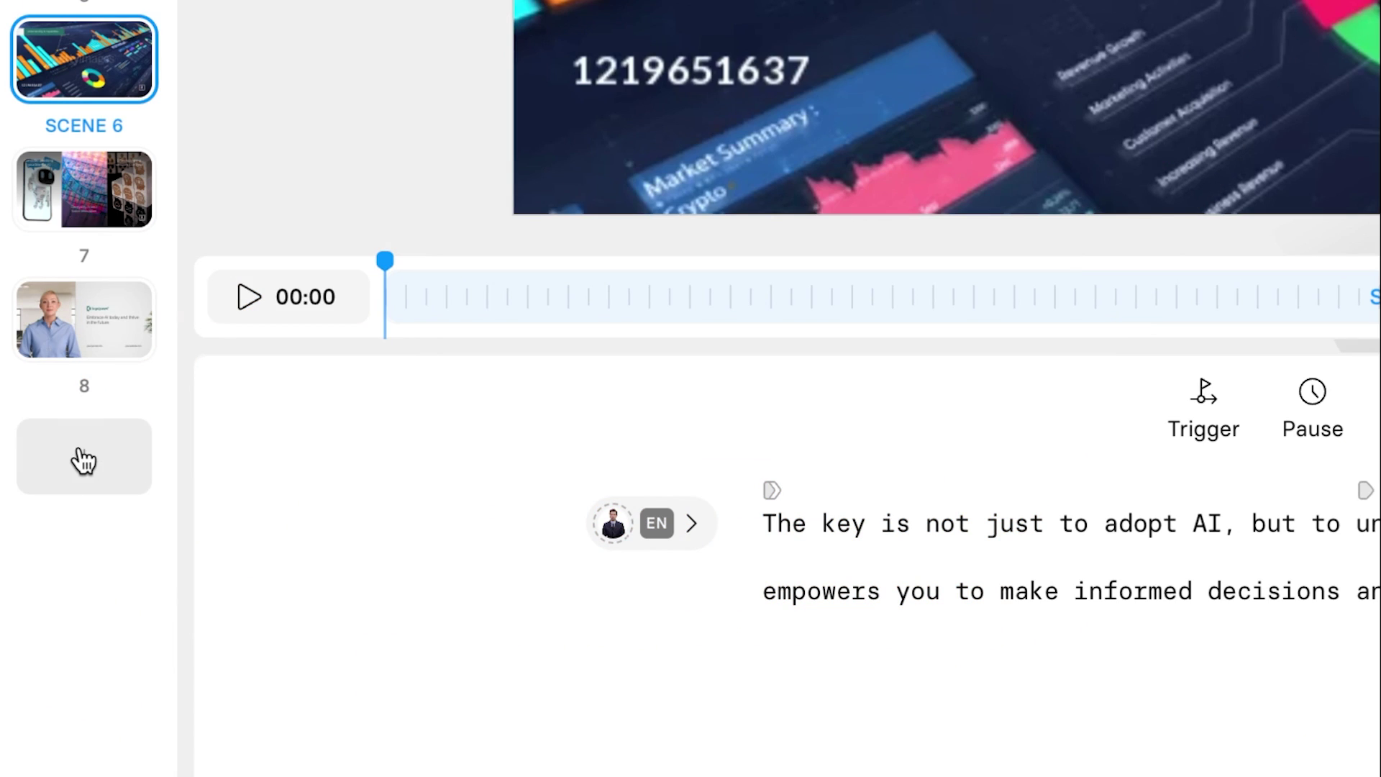
# Start adding a new scene and browse the scene layouts of the Sleek Corporate Video Template
pyautogui.click(84, 460)
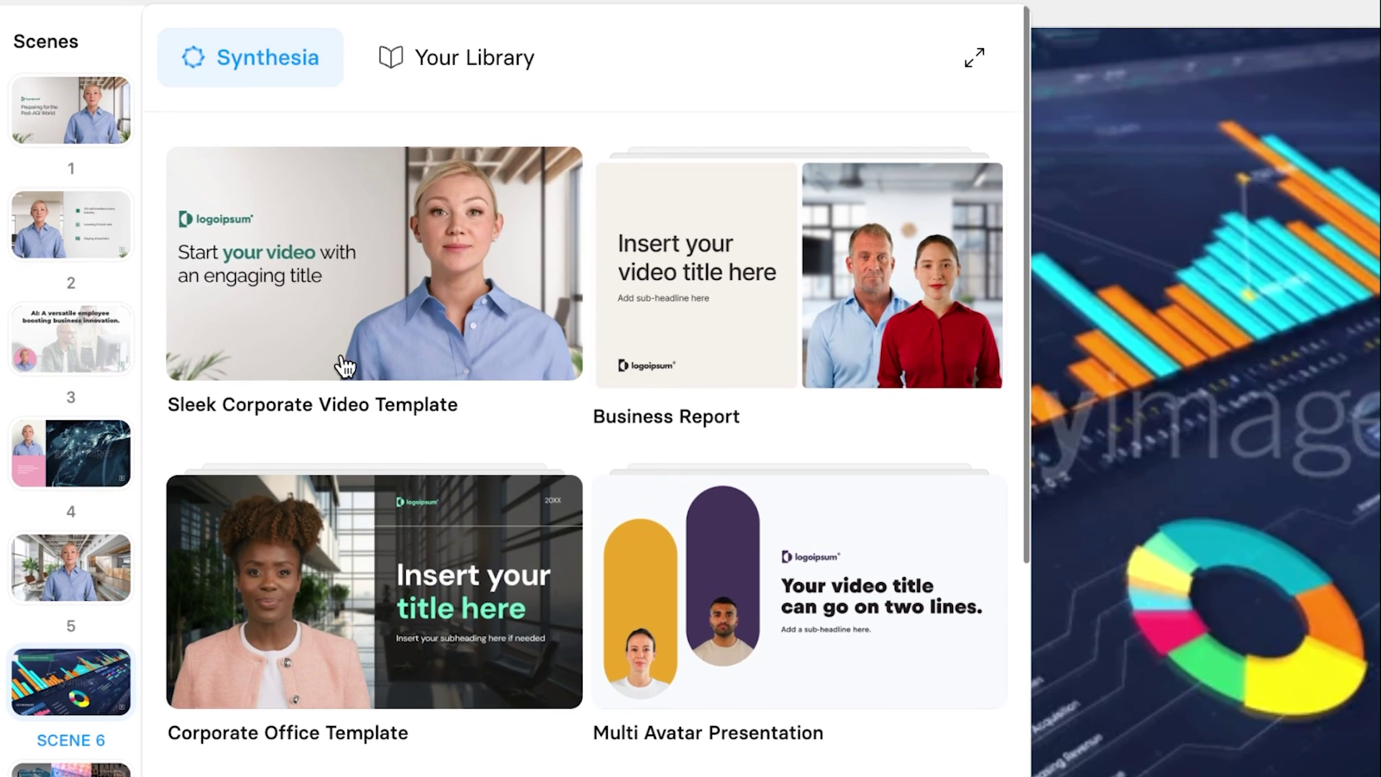
pyautogui.click(334, 271)
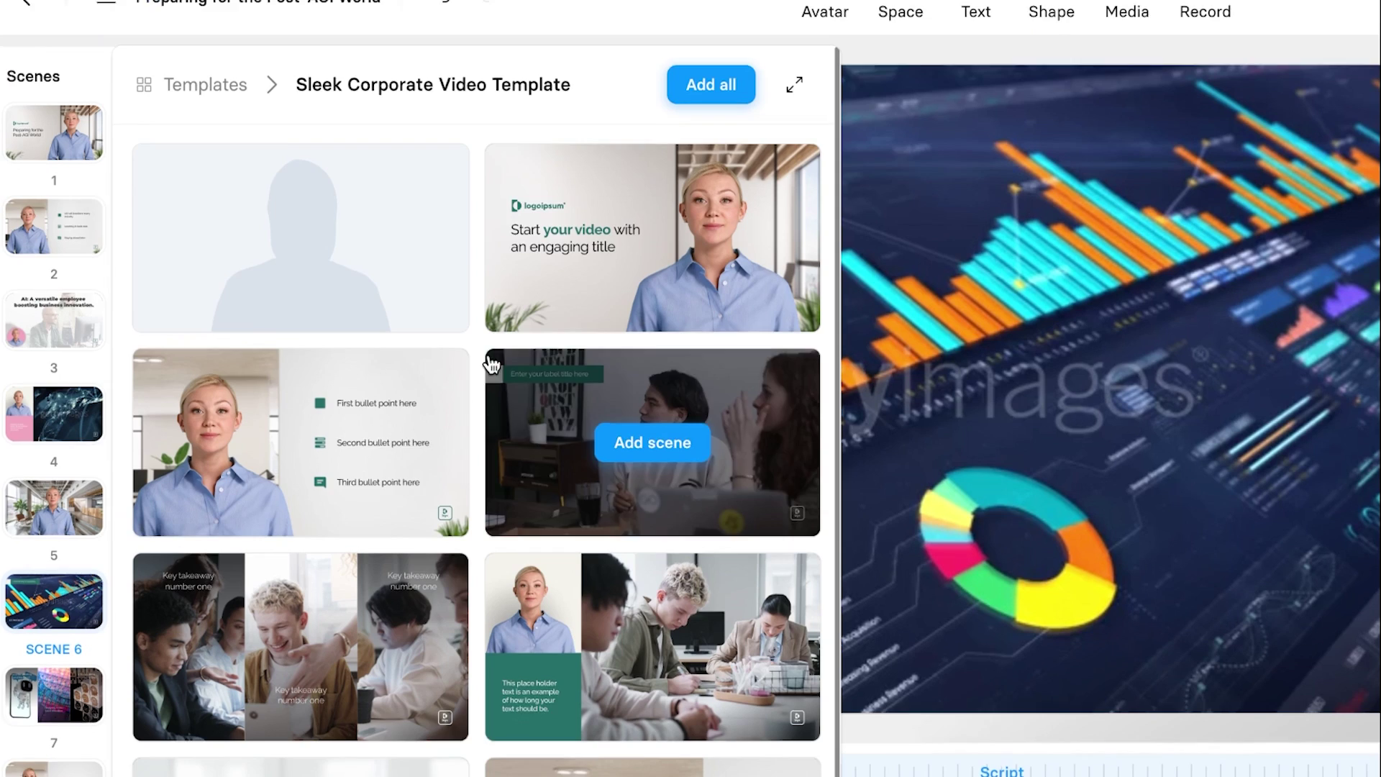
pyautogui.scroll(-4, 581, 396)
pyautogui.scroll(3, 474, 352)
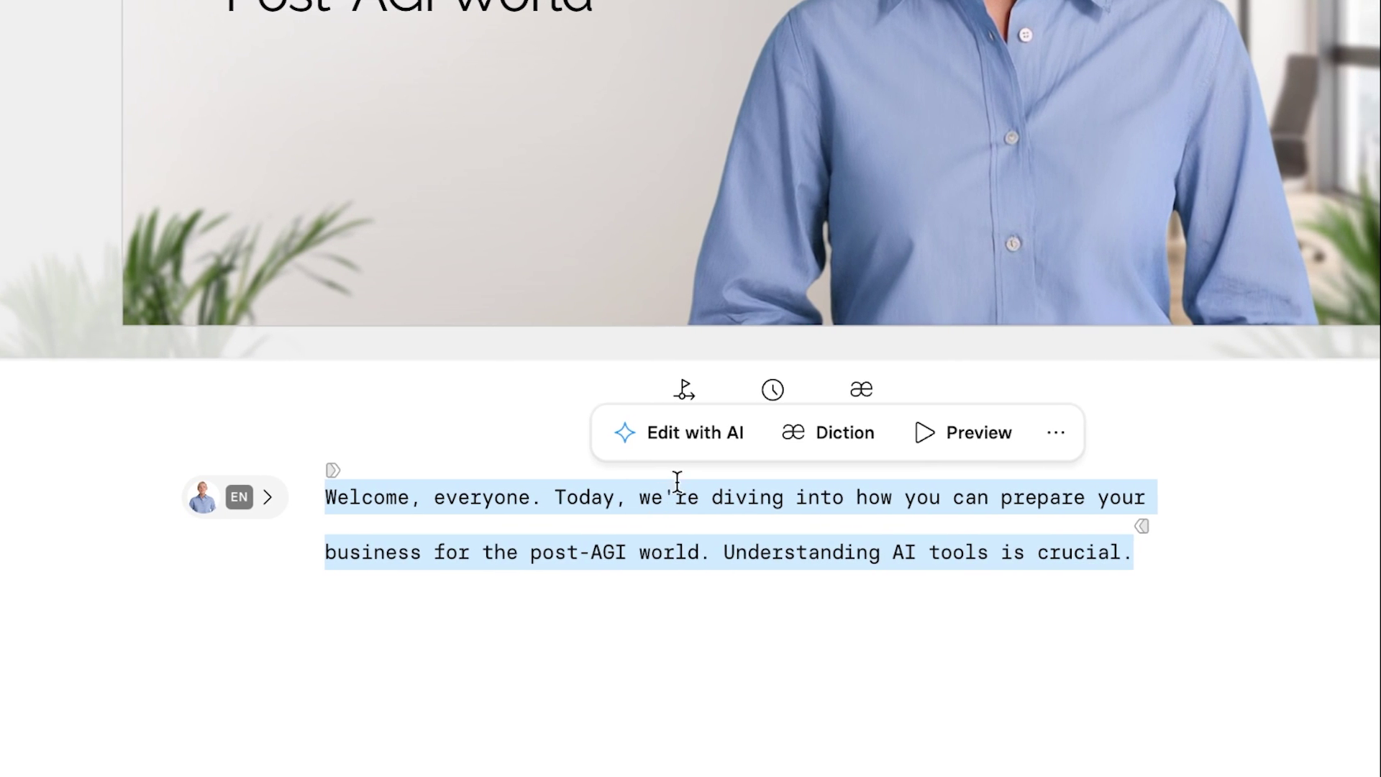
# Rewrite the scene 1 script with AI using the prompt "Make it more attention grabbing that hooks the audience" and replace the original text
pyautogui.click(679, 448)
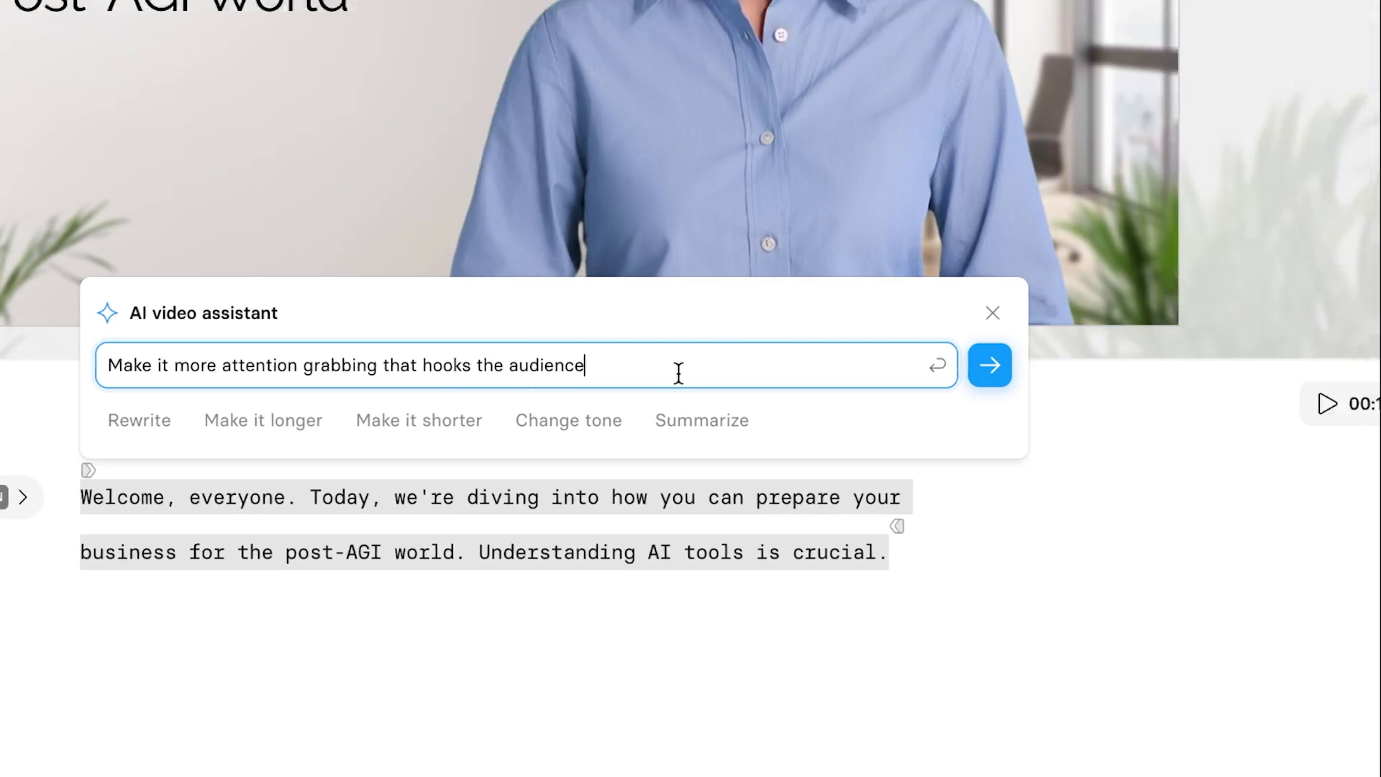
pyautogui.press('Return')
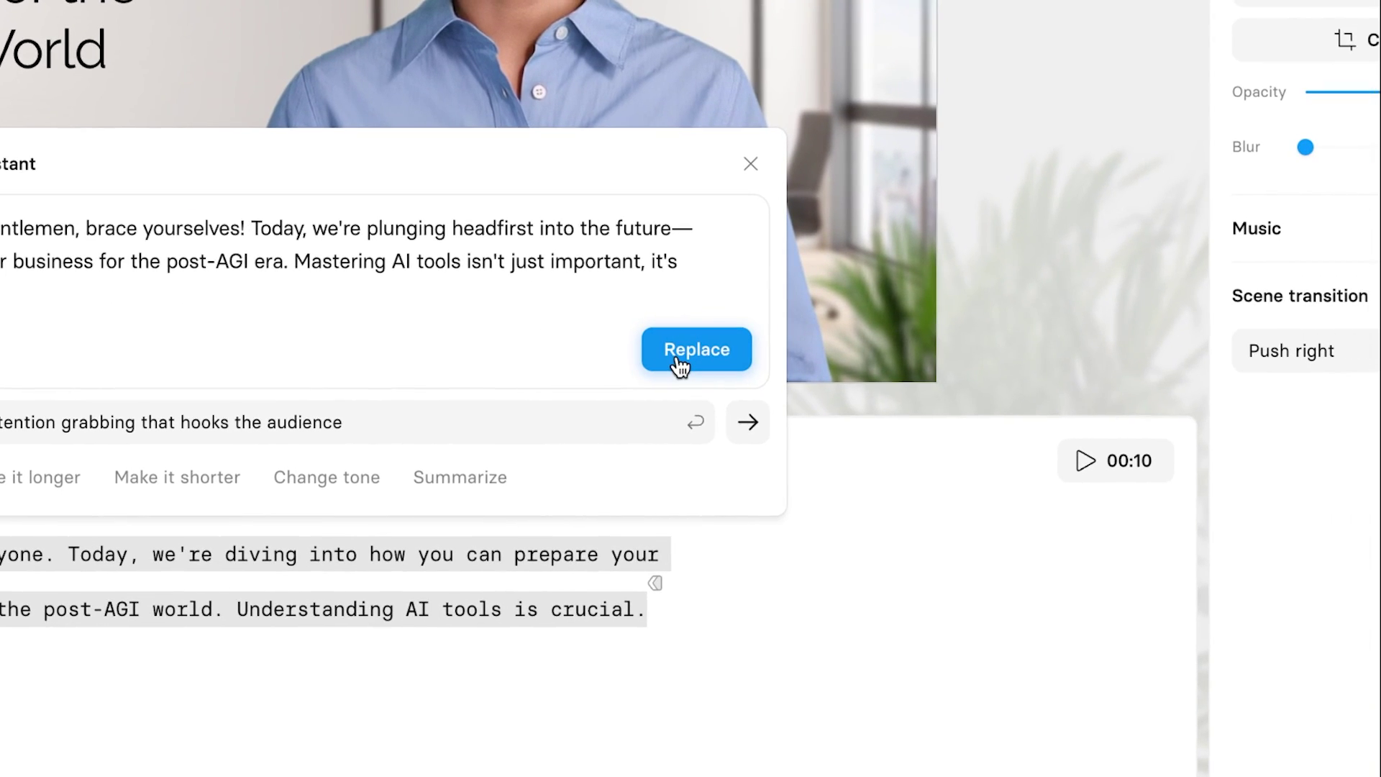
pyautogui.click(677, 358)
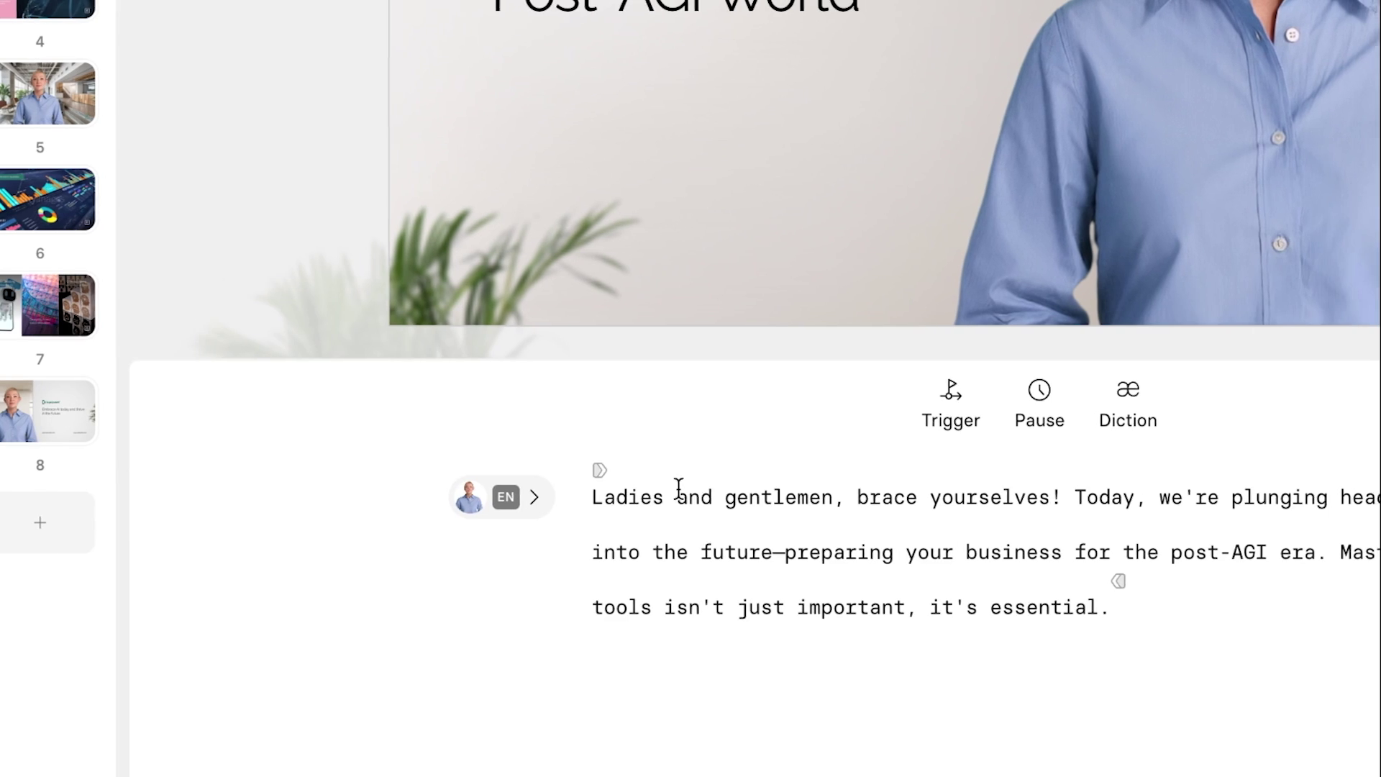
# Open the settings of the Slide in left enter animation triggered at "Ladies" in scene 1 and view the options for changing it
pyautogui.click(628, 473)
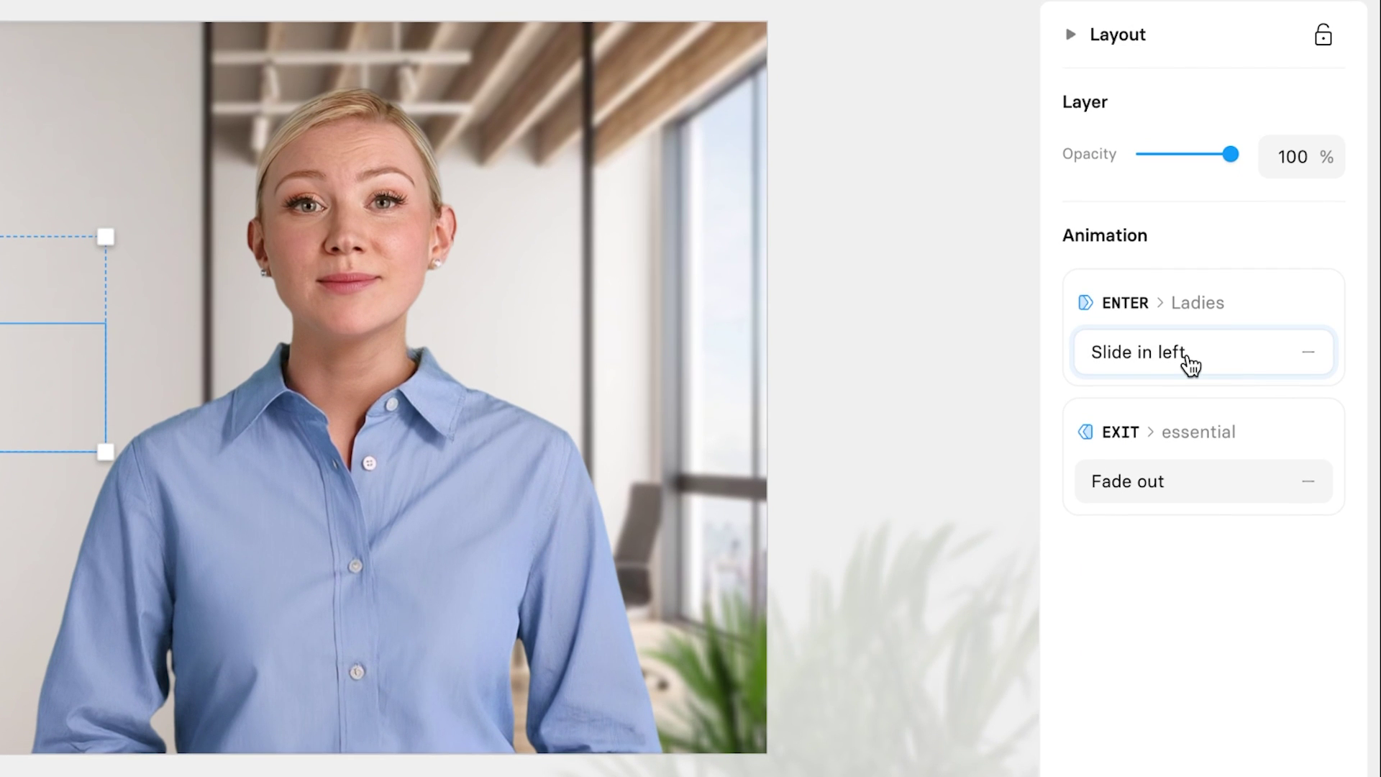
pyautogui.click(1188, 363)
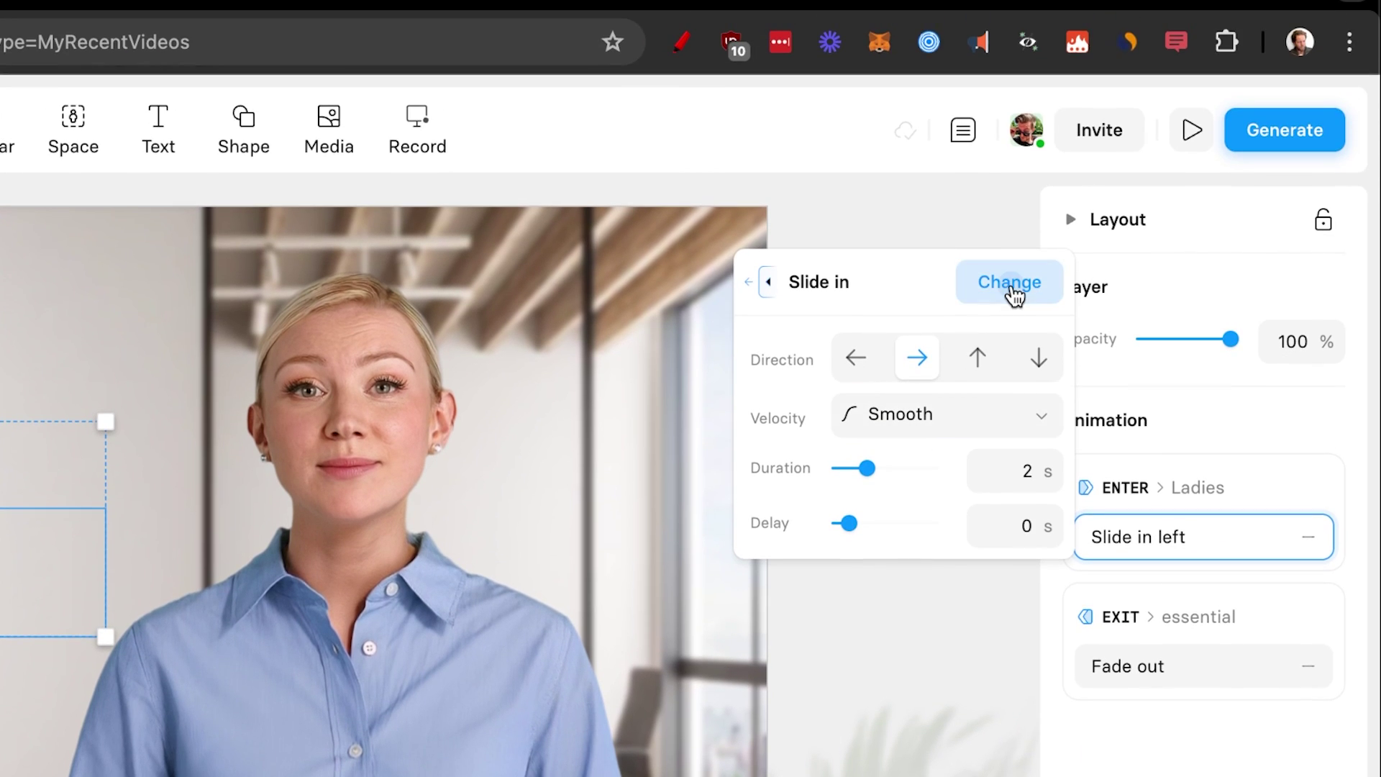
pyautogui.click(1010, 282)
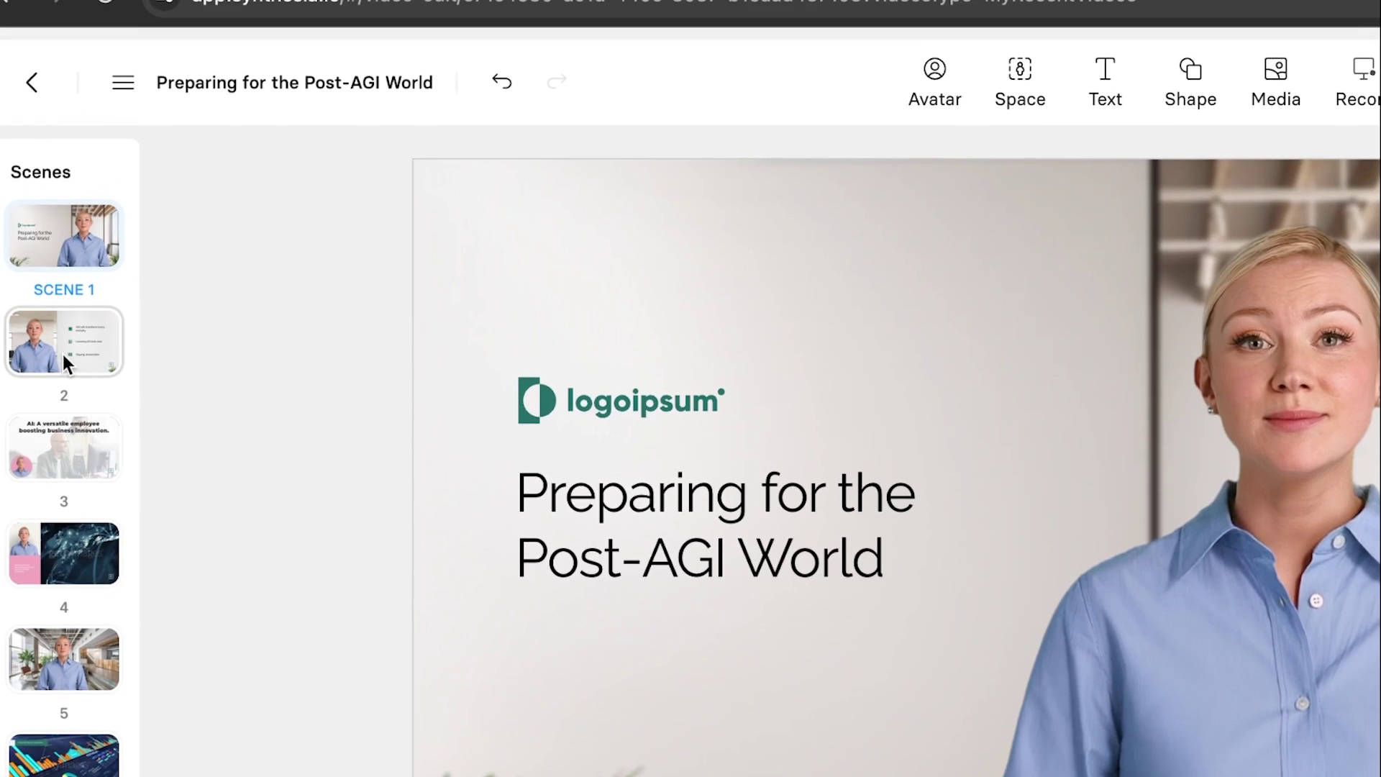
# Open scene 2 and view the settings of the Slide in animation triggered at the word "Artificial"
pyautogui.click(63, 352)
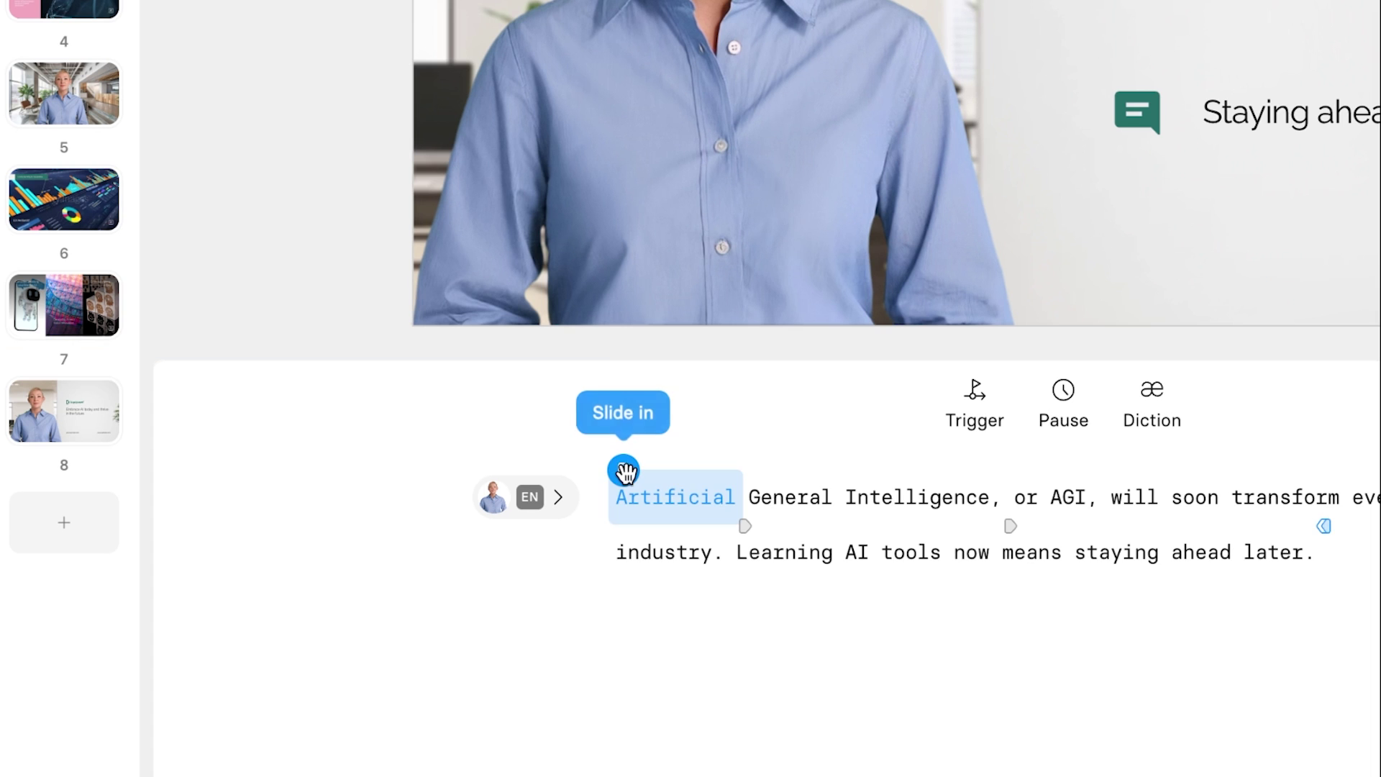
pyautogui.click(624, 471)
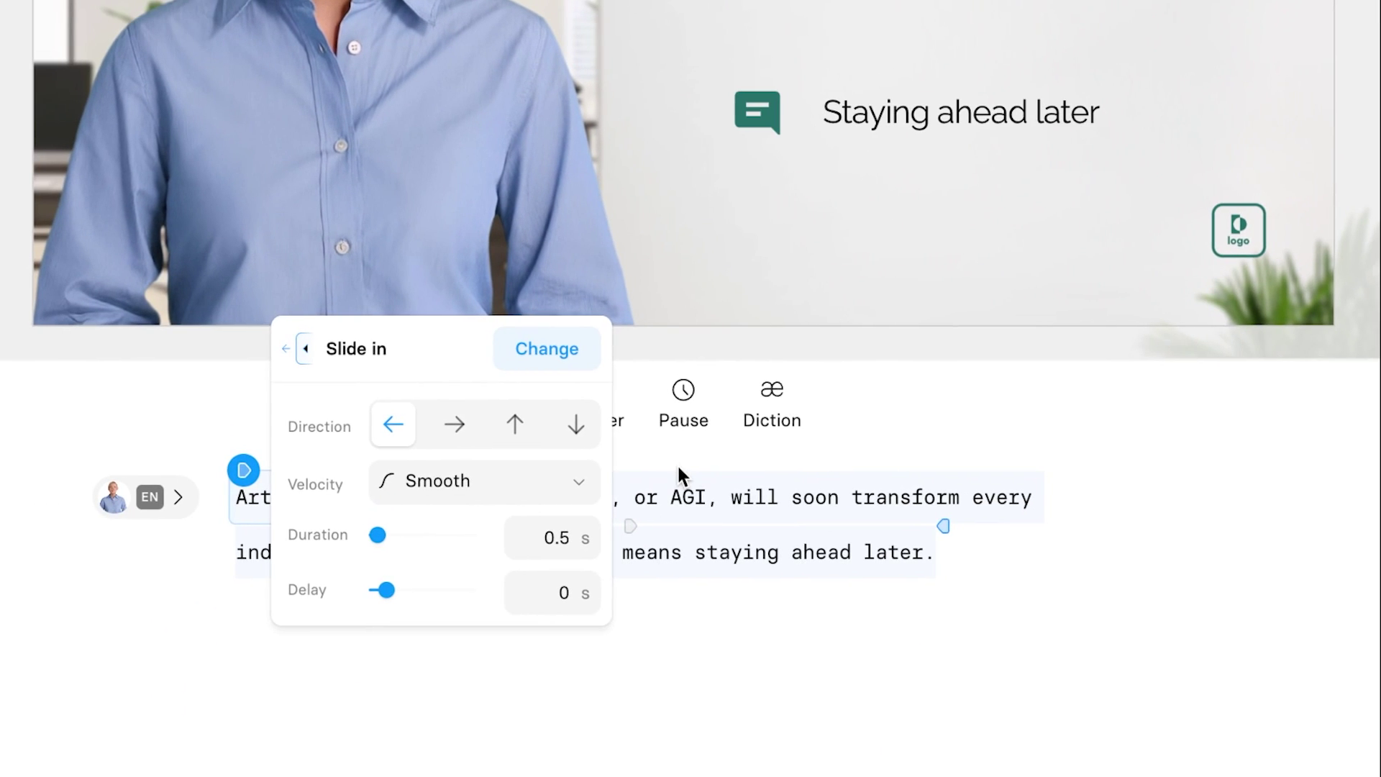
pyautogui.click(681, 475)
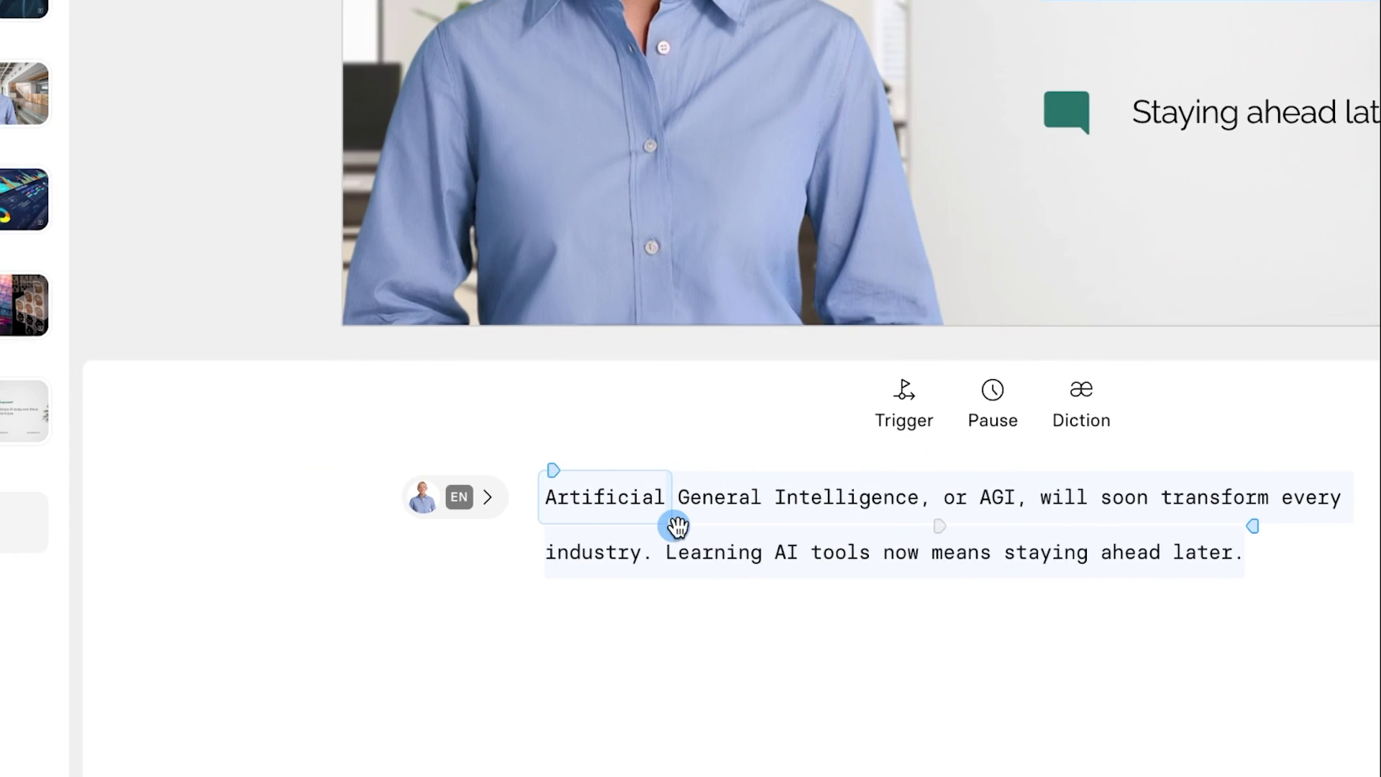
# Move the "Staying ahead later" Slide in trigger to the word "will" in the scene 2 script and shift it back towards the second line
pyautogui.moveTo(676, 526); pyautogui.dragTo(672, 526)
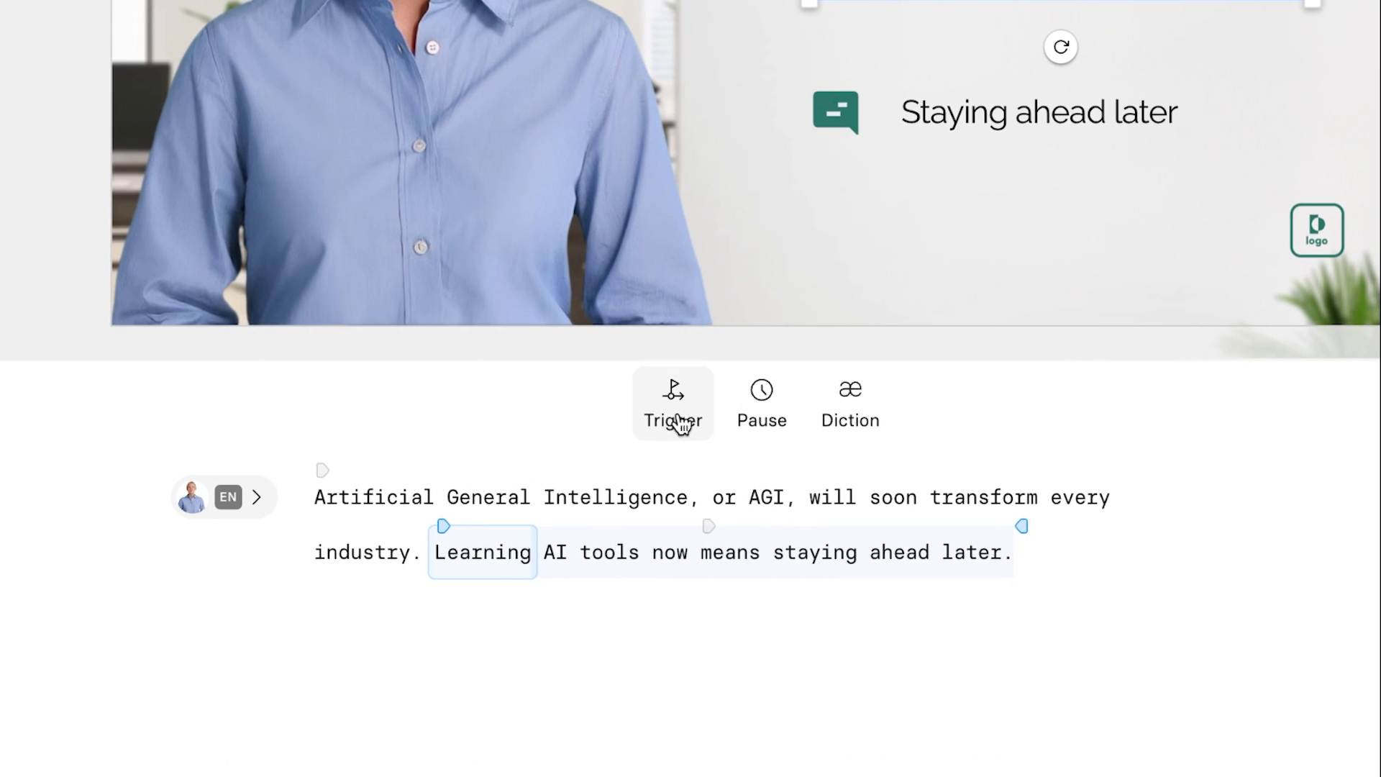
pyautogui.moveTo(678, 423)
pyautogui.mouseDown()
pyautogui.moveTo(709, 521)
pyautogui.moveTo(802, 540)
pyautogui.mouseUp()
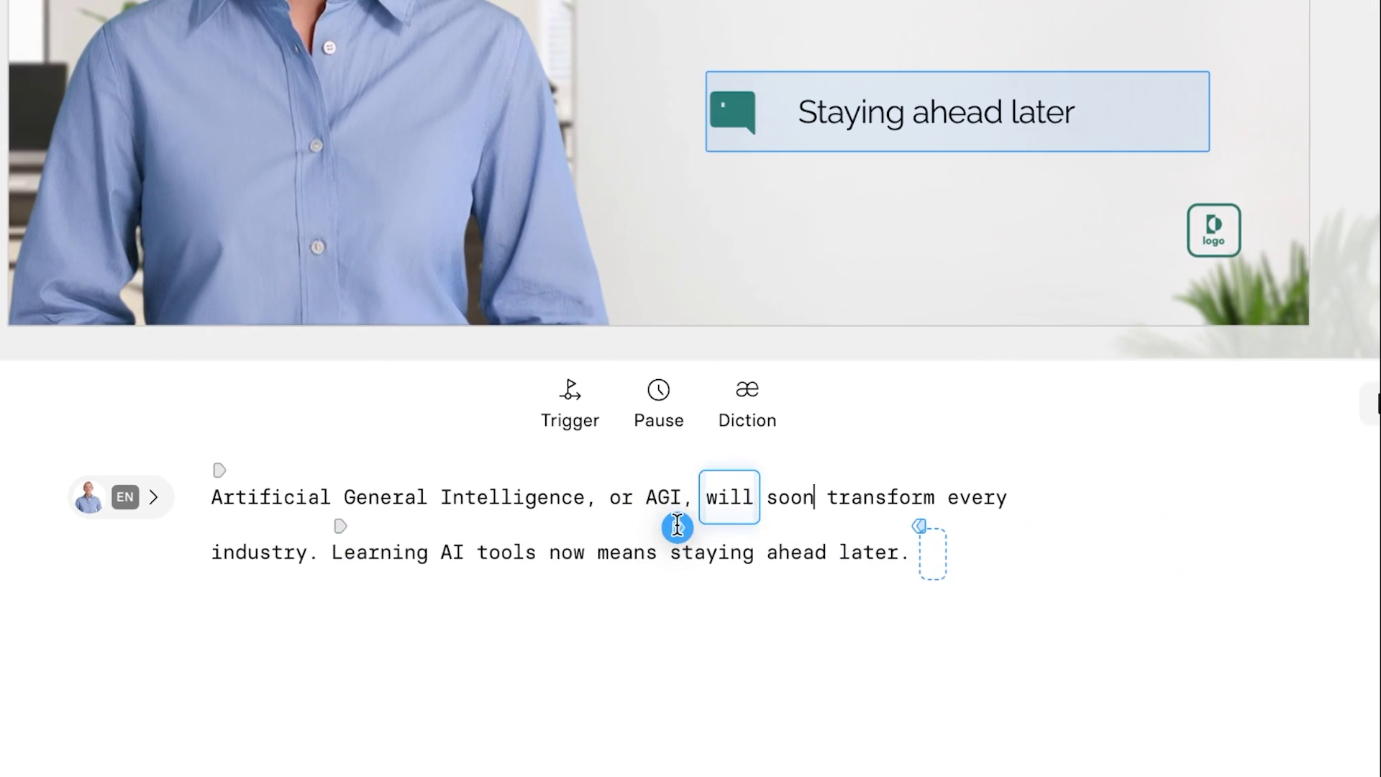
pyautogui.moveTo(676, 541)
pyautogui.mouseDown()
pyautogui.moveTo(580, 539)
pyautogui.moveTo(630, 494)
pyautogui.moveTo(687, 496)
pyautogui.mouseUp()
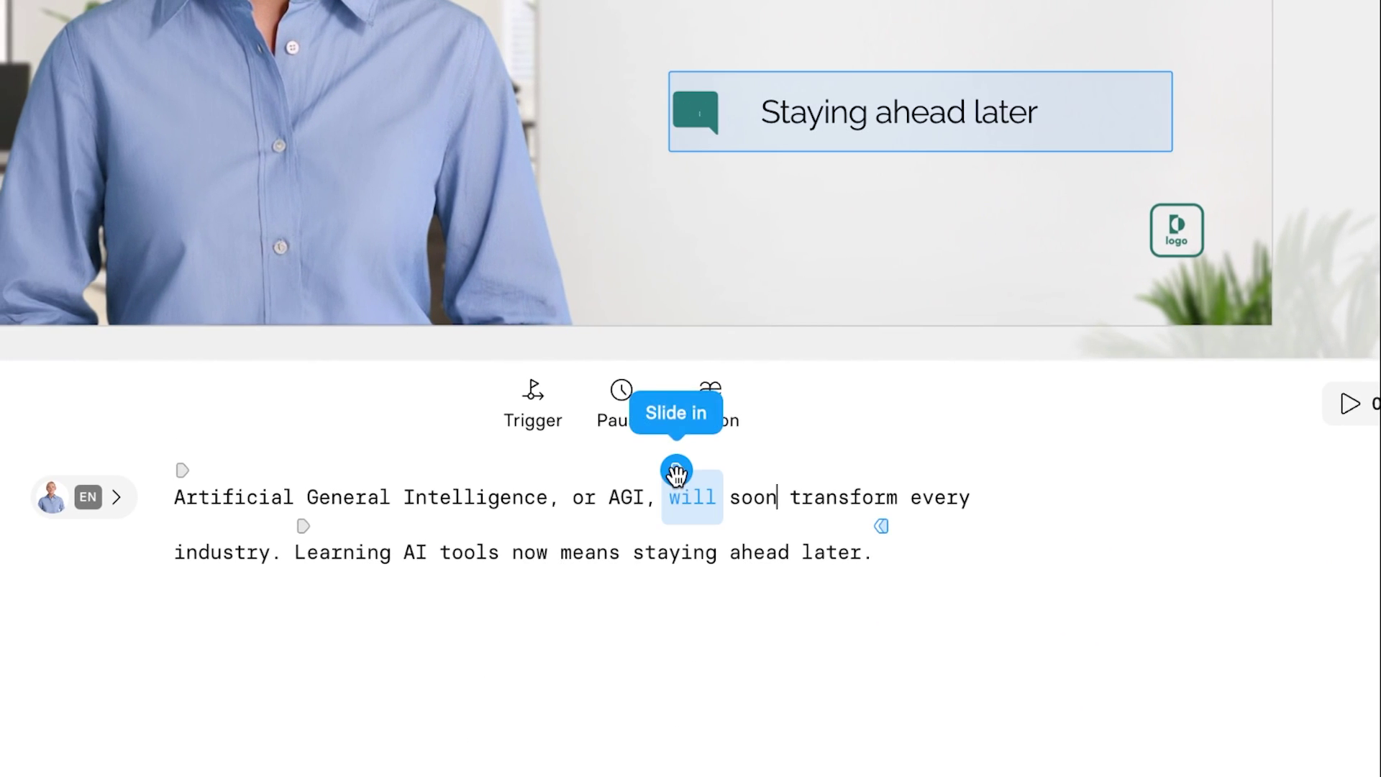
pyautogui.moveTo(676, 472)
pyautogui.mouseDown()
pyautogui.moveTo(575, 525)
pyautogui.moveTo(464, 544)
pyautogui.mouseUp()
pyautogui.moveTo(676, 550); pyautogui.dragTo(675, 552)
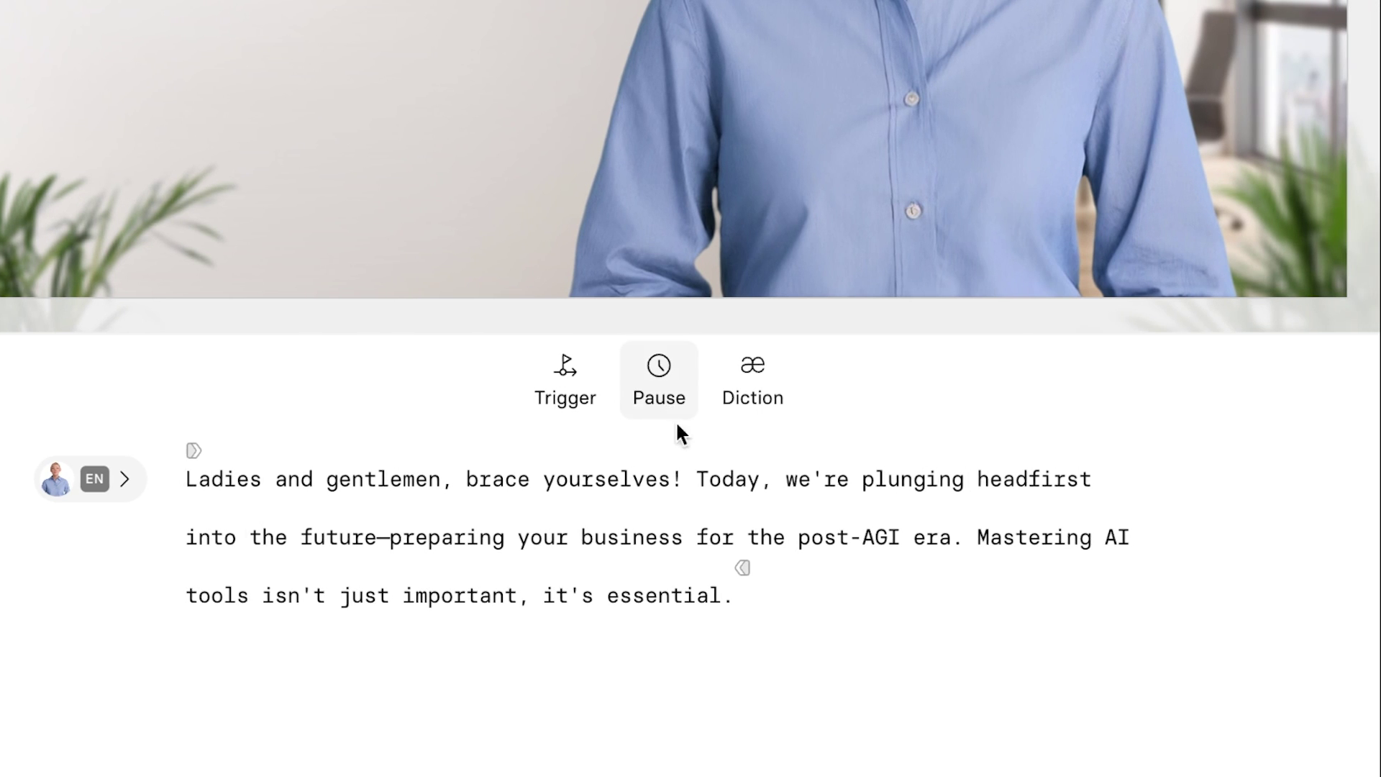
# Insert a 1-second pause before "Today" in the scene 1 script and preview the spoken opening line
pyautogui.click(689, 475)
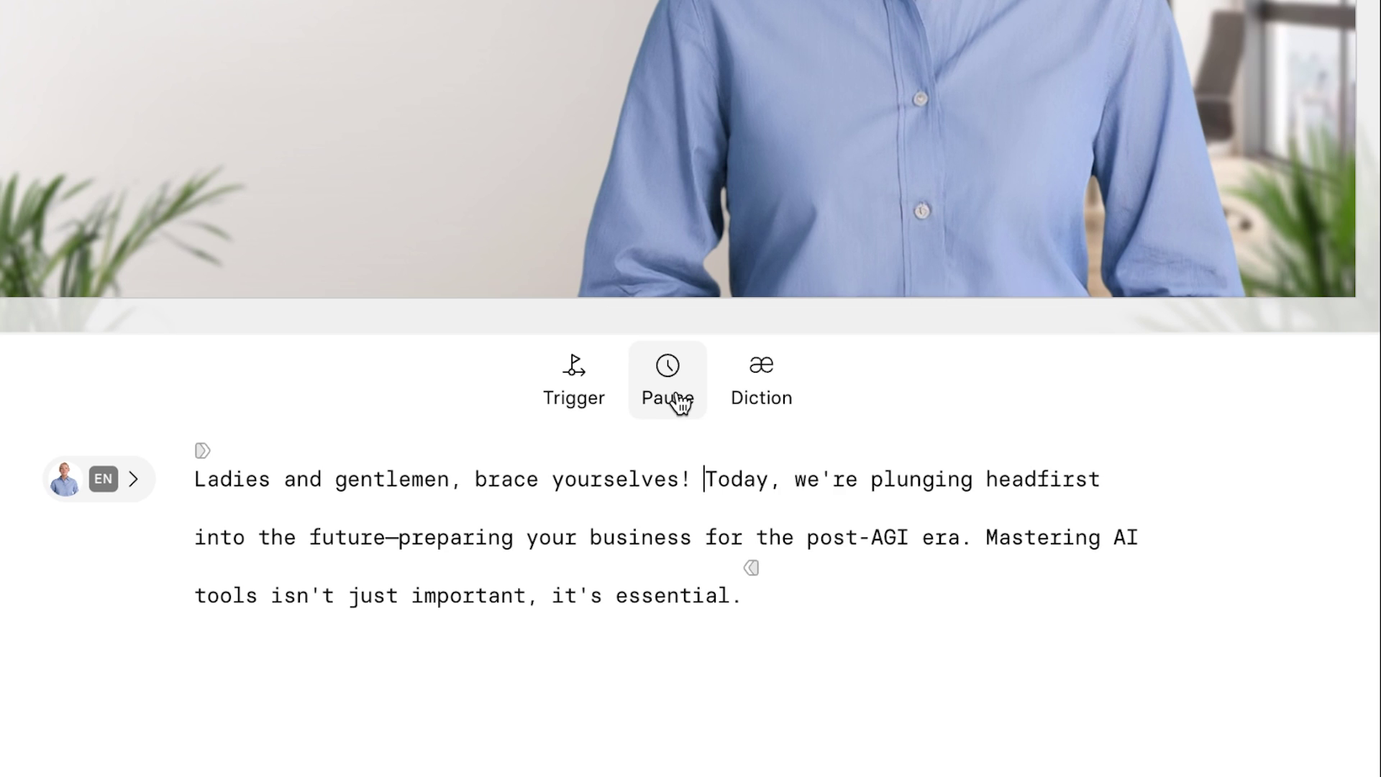
pyautogui.click(680, 403)
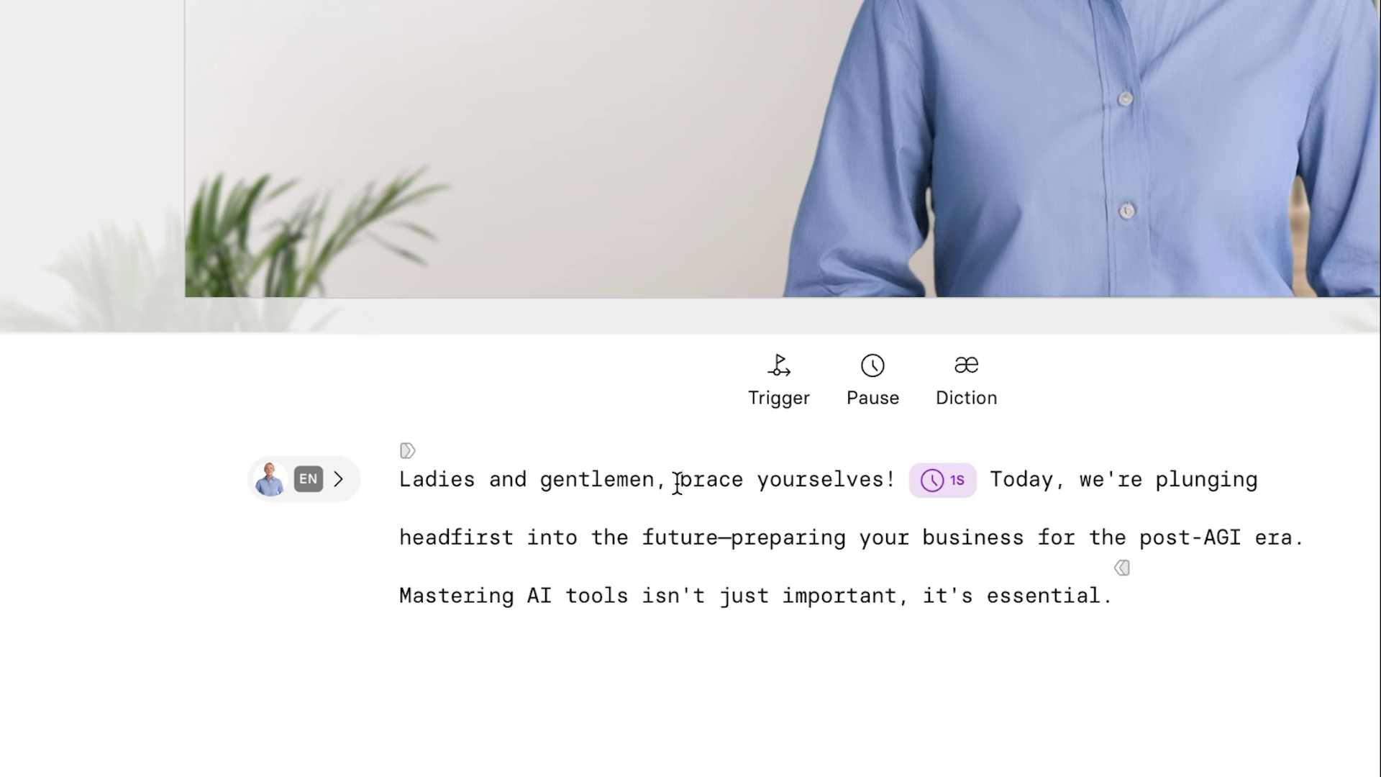
pyautogui.moveTo(335, 479); pyautogui.dragTo(515, 479)
pyautogui.moveTo(677, 479); pyautogui.dragTo(708, 479)
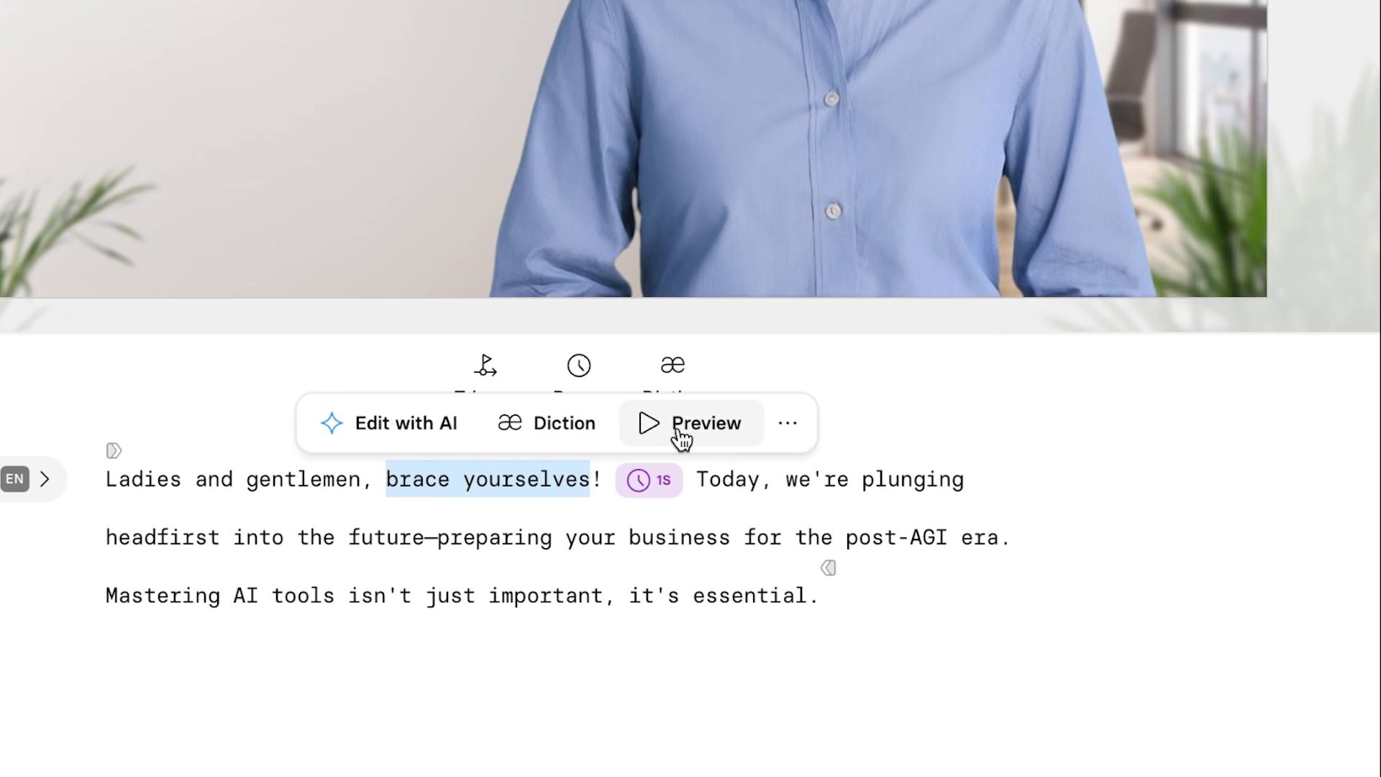
pyautogui.click(679, 430)
pyautogui.press('XF86AudioRaiseVolume')
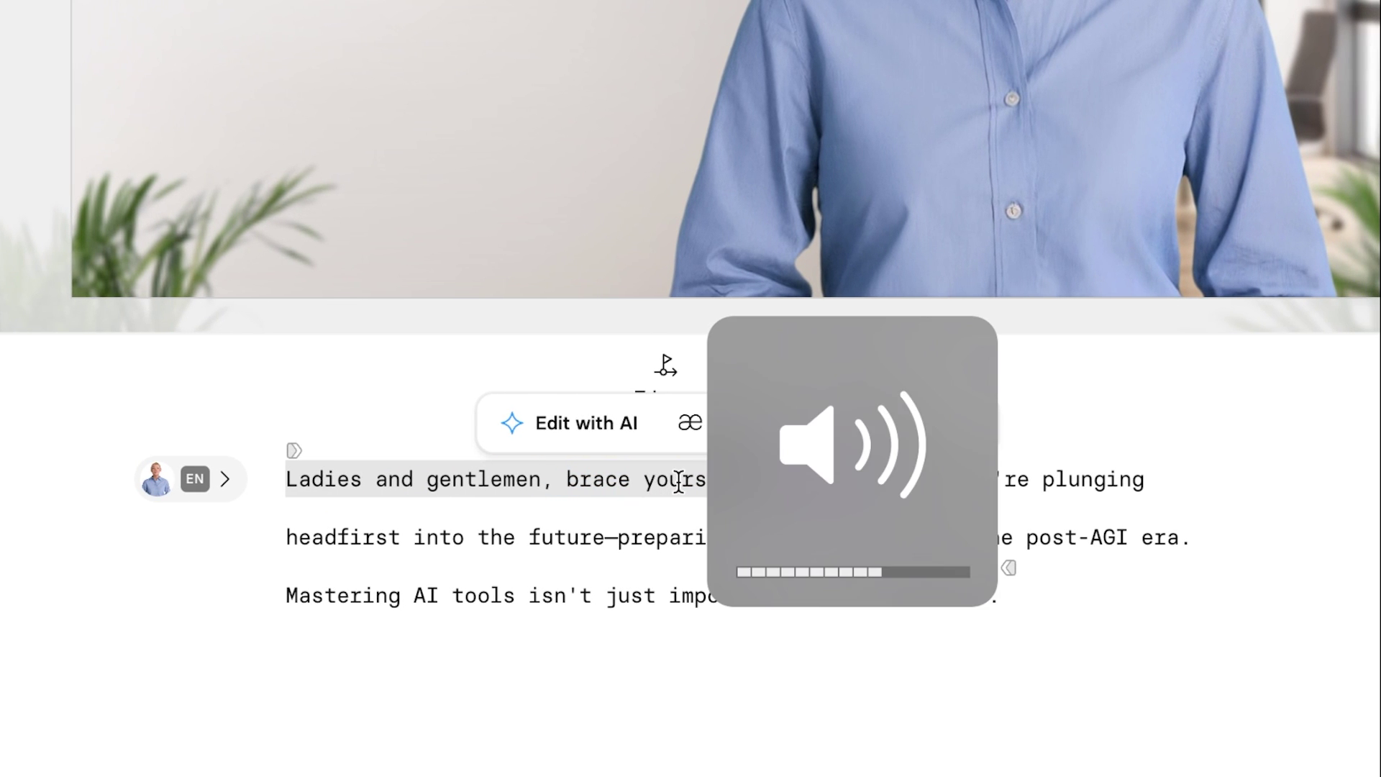
# Set the diction of "gentlemen" in the scene 1 script so that it is pronounced "businessmen"
pyautogui.doubleClick(482, 479)
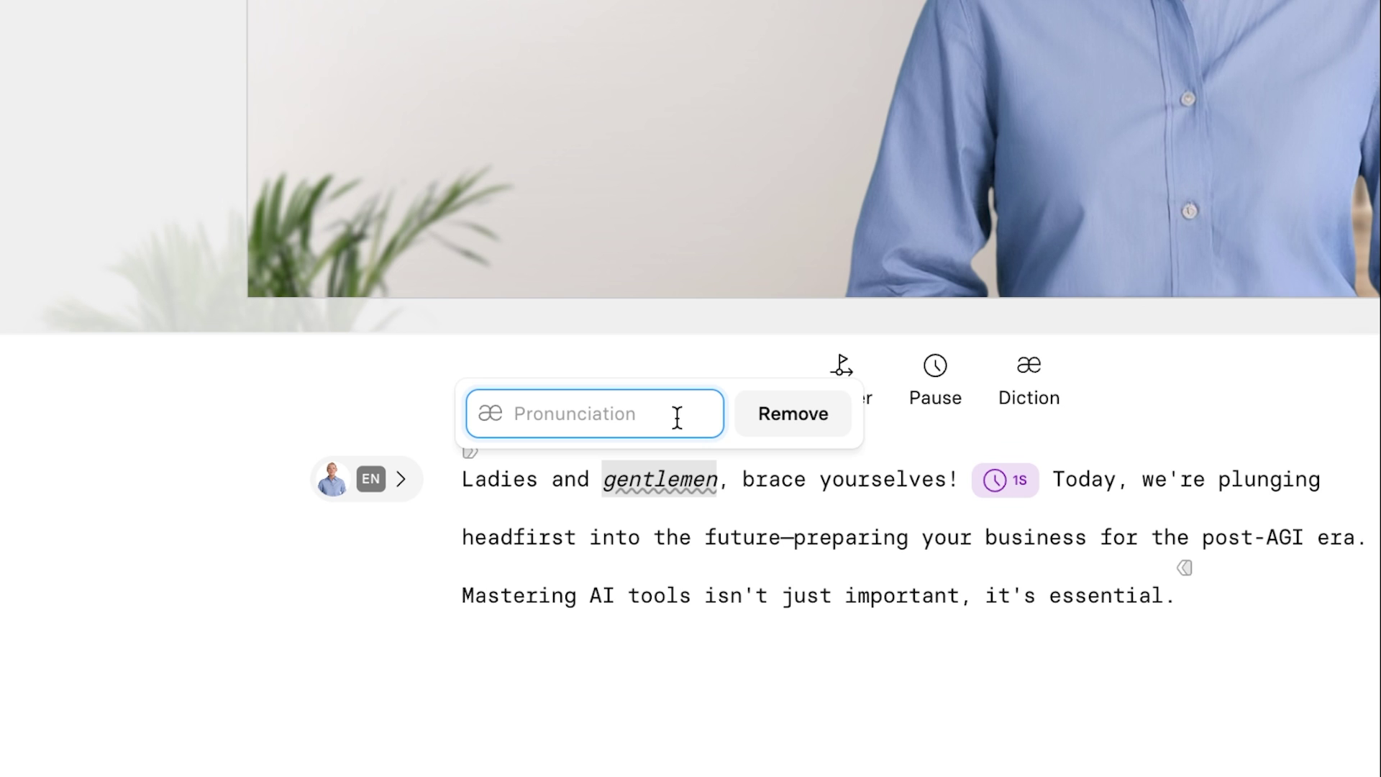
pyautogui.write('businessmen')
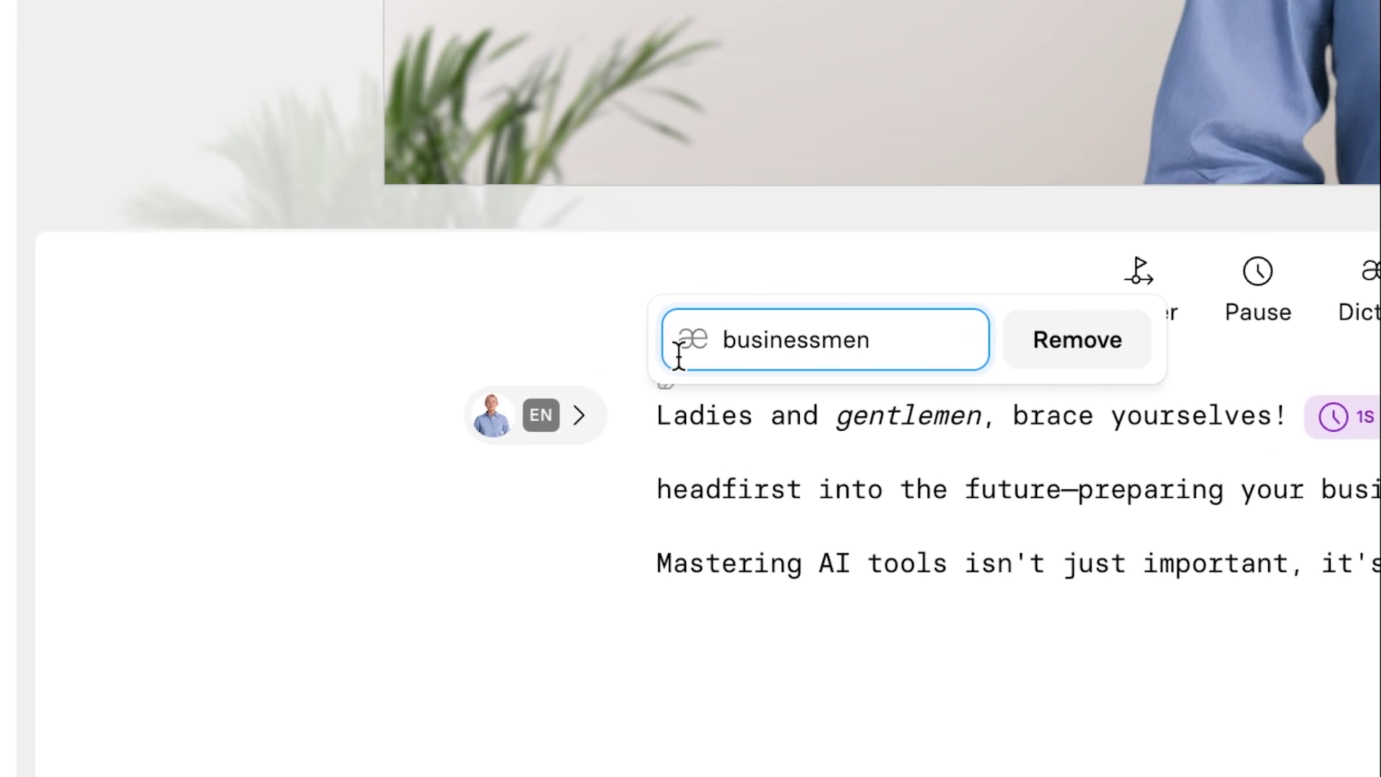
pyautogui.press('Return')
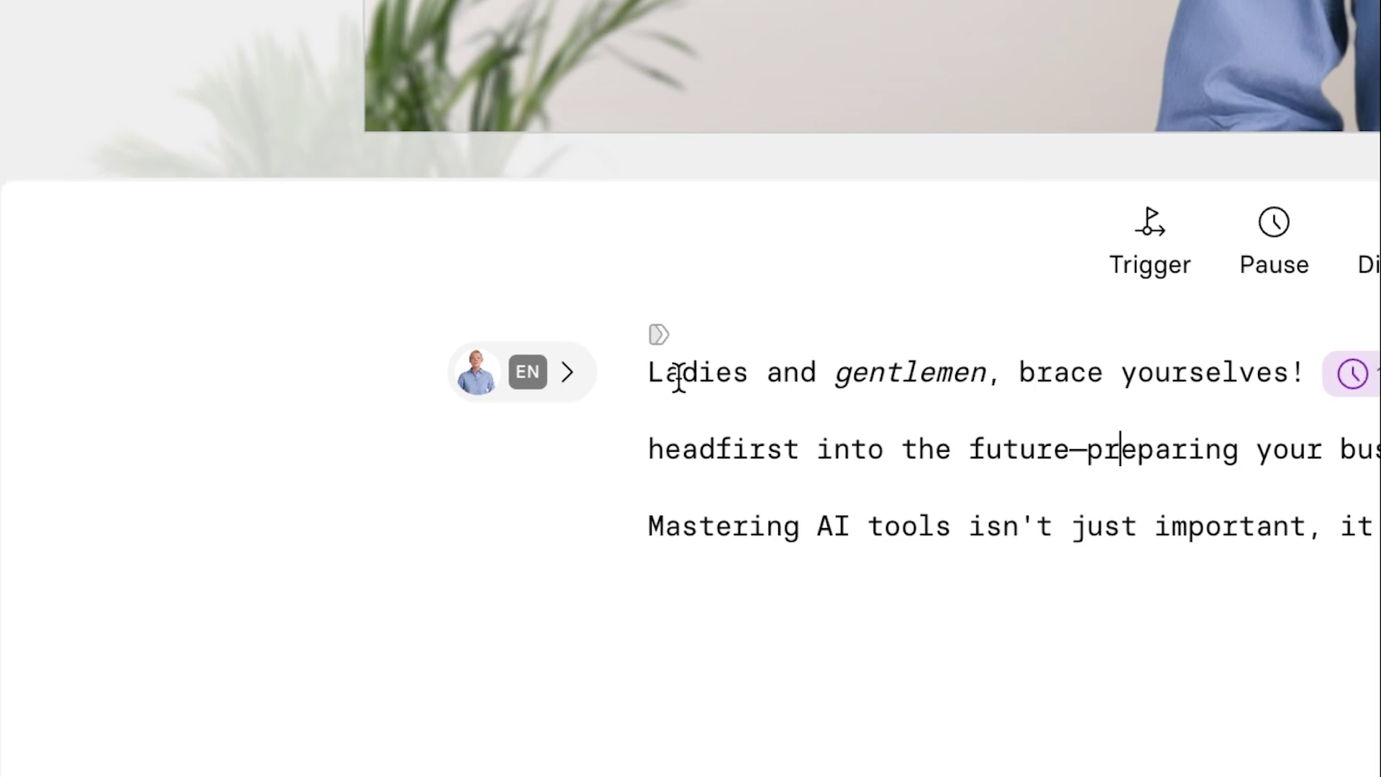
# Open the voice choices for the scene 1 avatar and browse the available EN-US voices
pyautogui.click(679, 374)
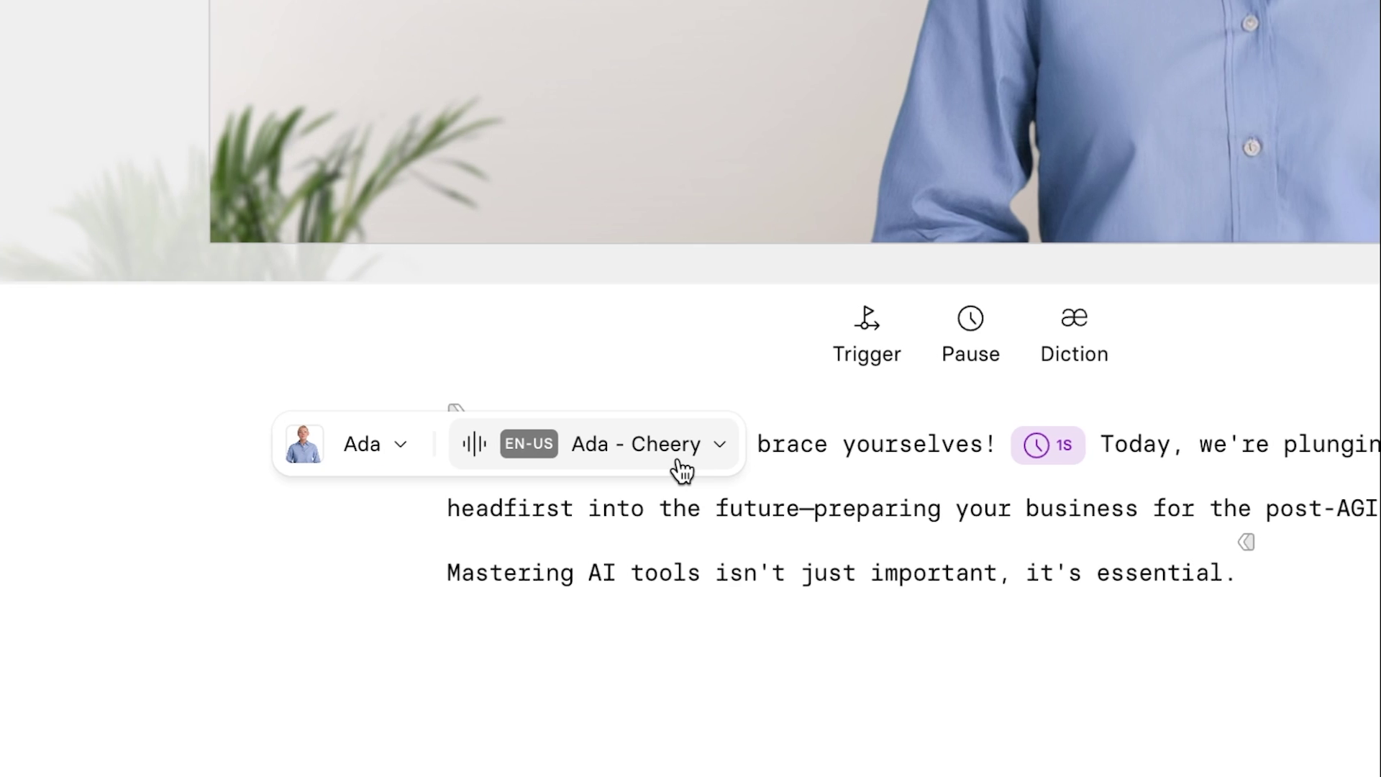
pyautogui.click(679, 458)
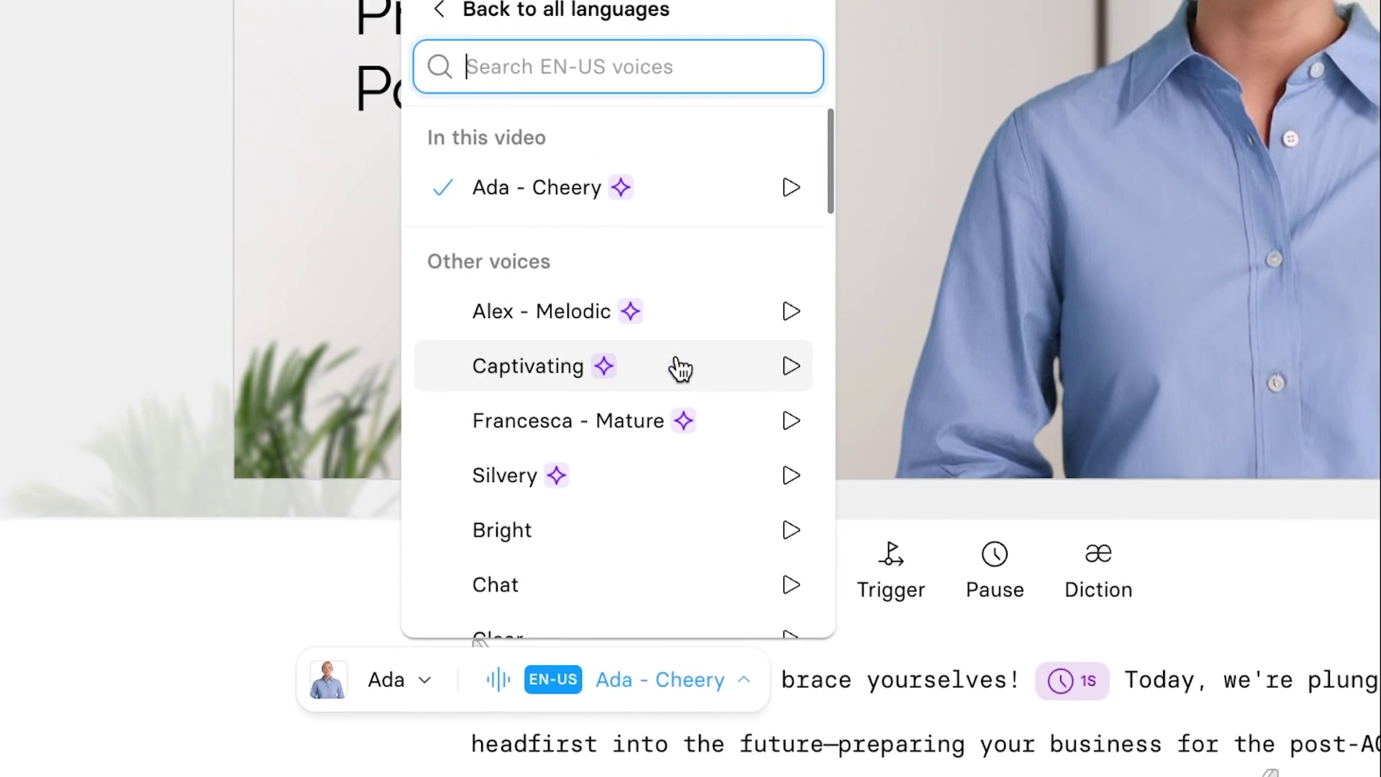
pyautogui.scroll(5, 682, 367)
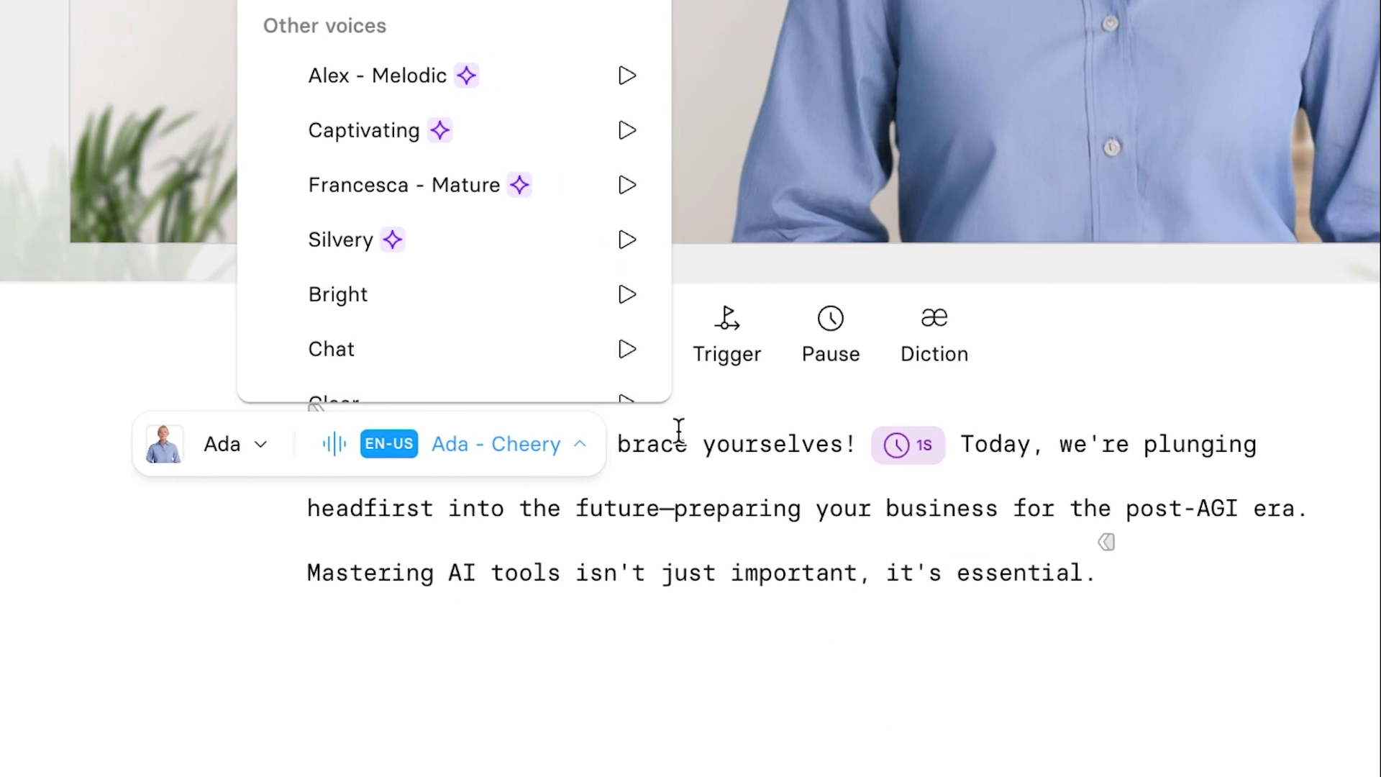
pyautogui.click(615, 738)
pyautogui.click(677, 455)
pyautogui.click(741, 376)
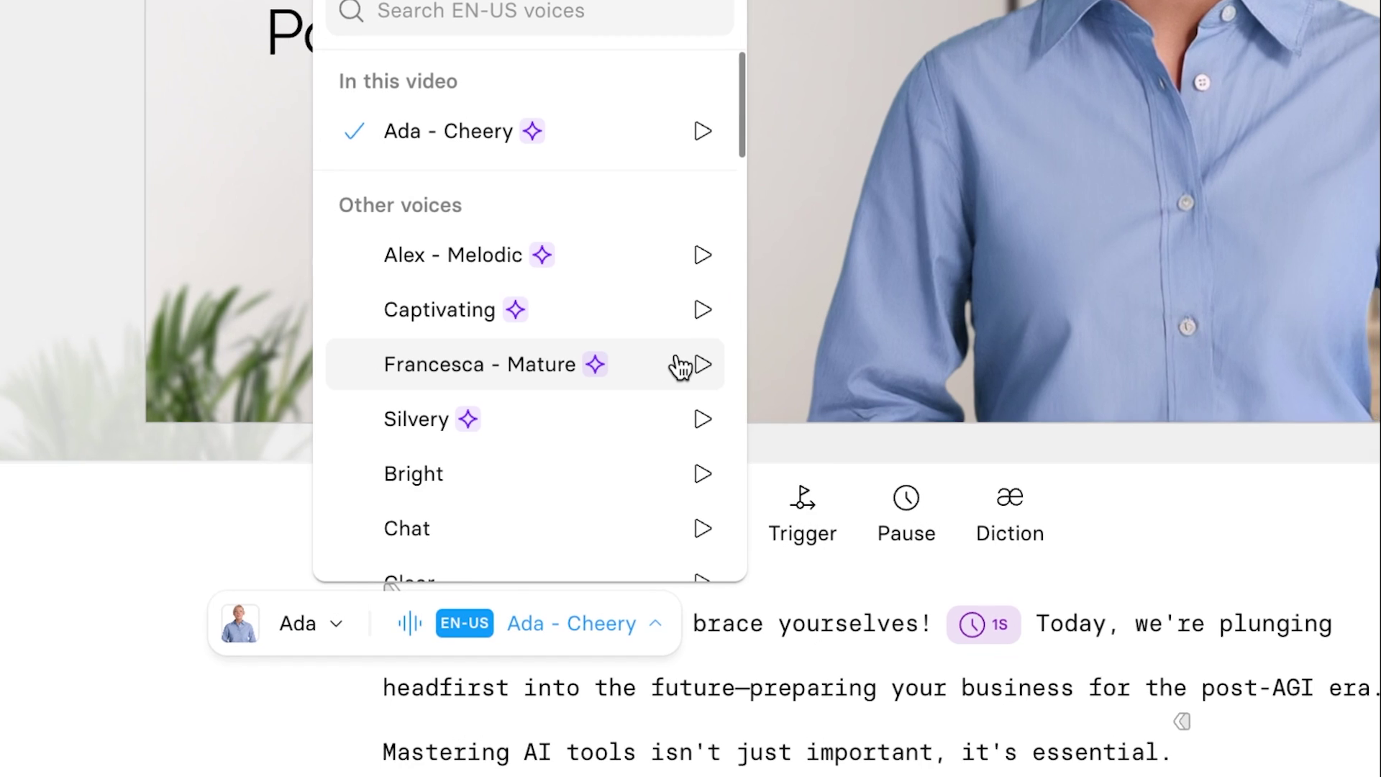
pyautogui.click(673, 363)
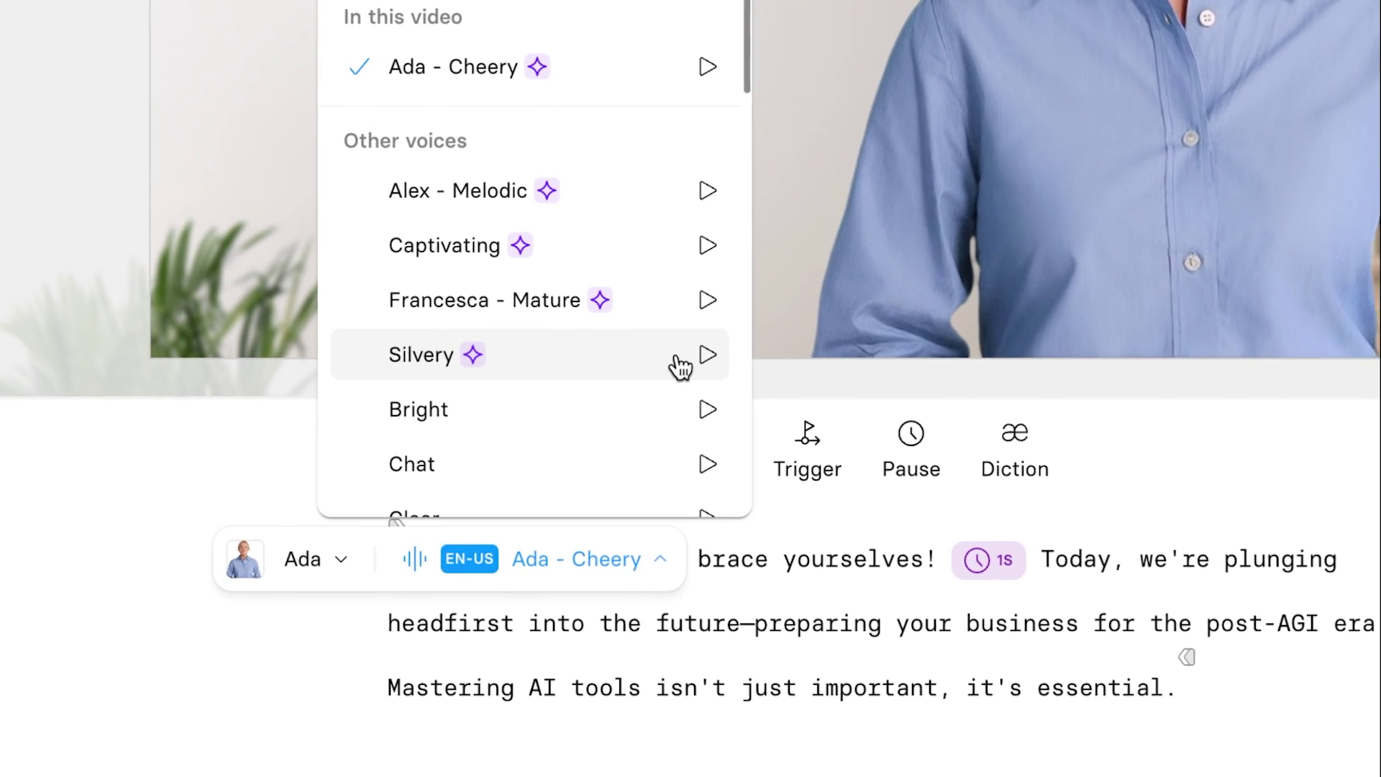
pyautogui.click(681, 414)
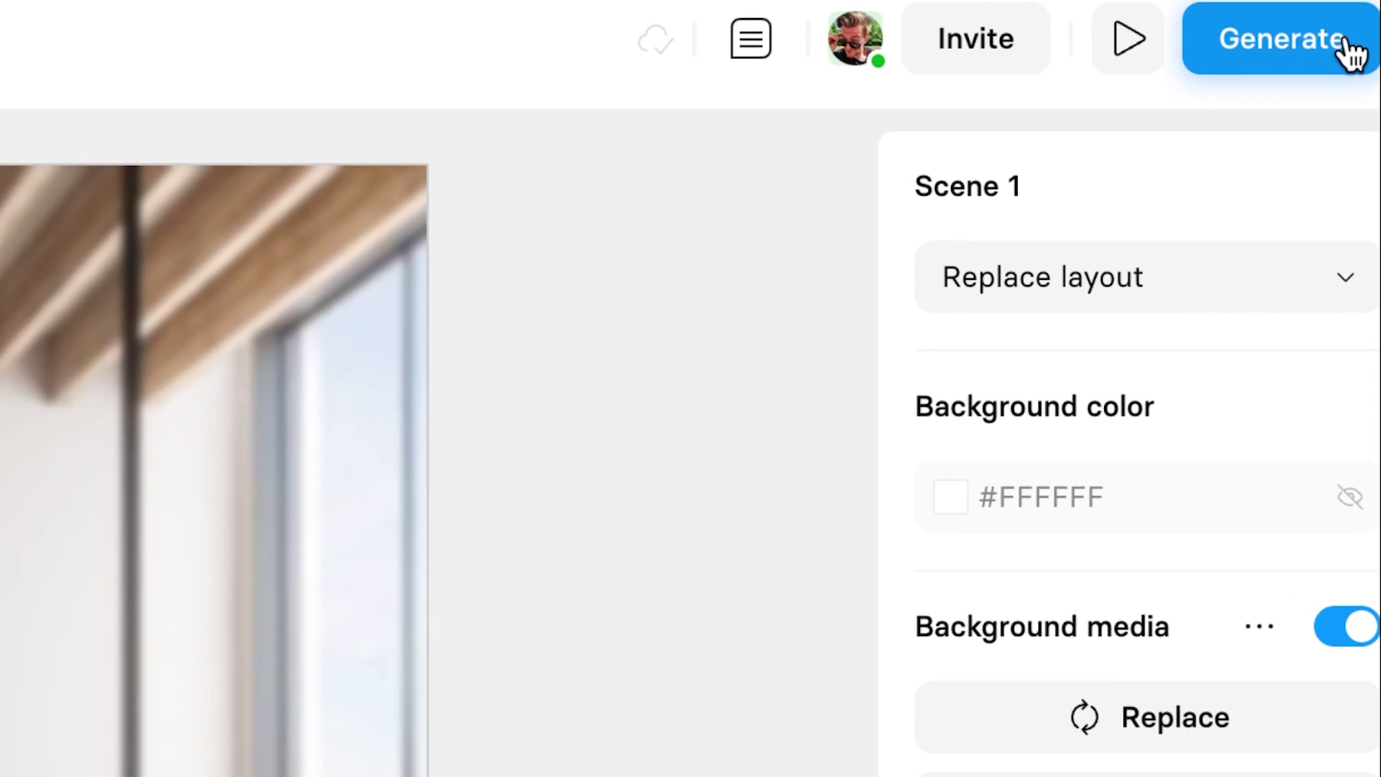
# Generate the video with captions included
pyautogui.click(1351, 54)
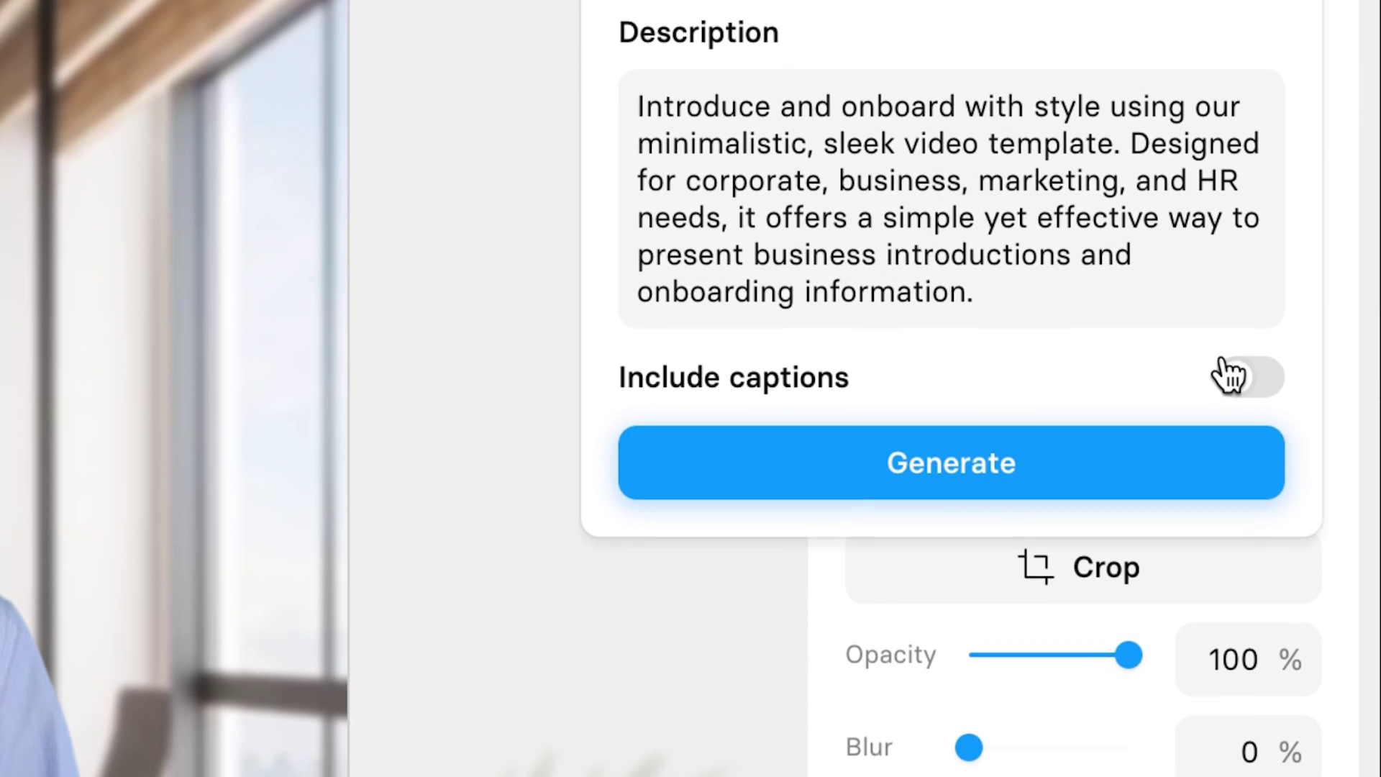
pyautogui.click(1230, 374)
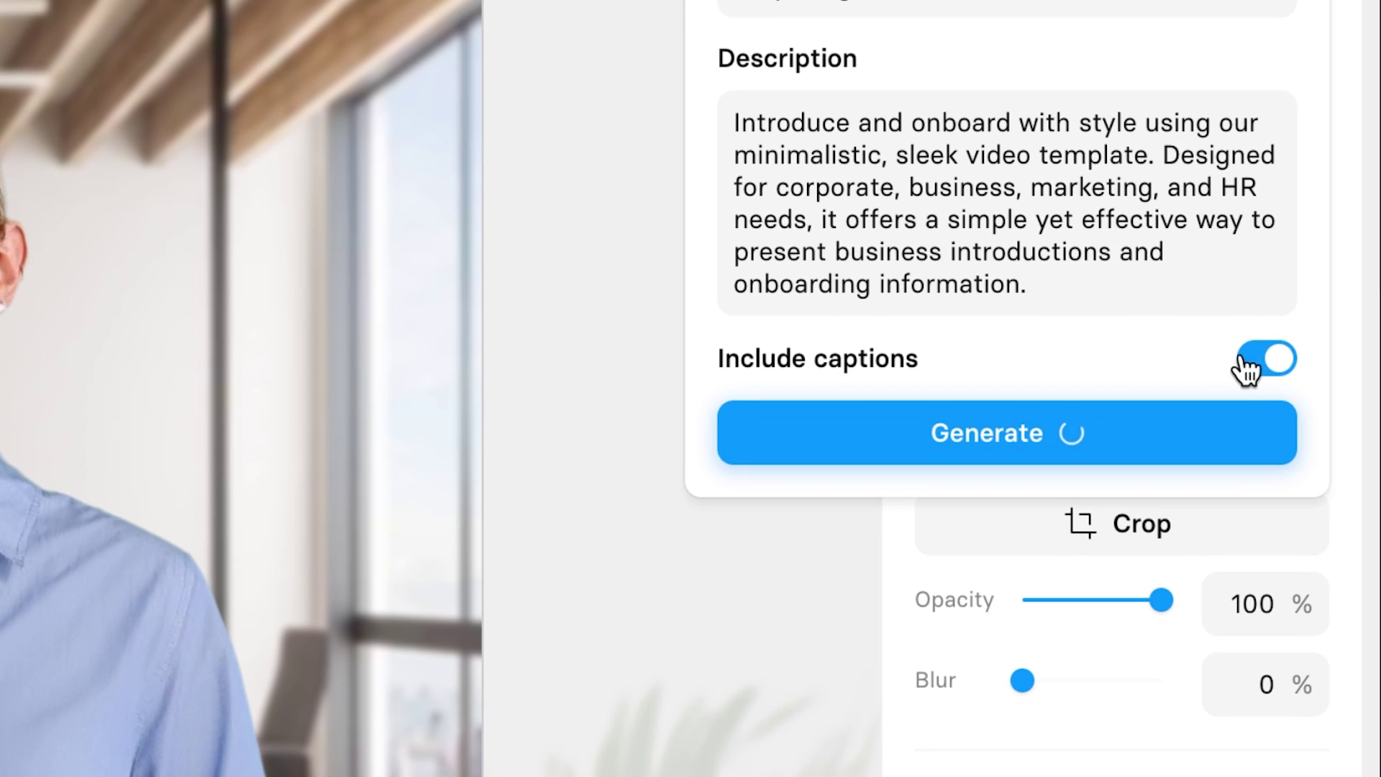
pyautogui.click(1255, 358)
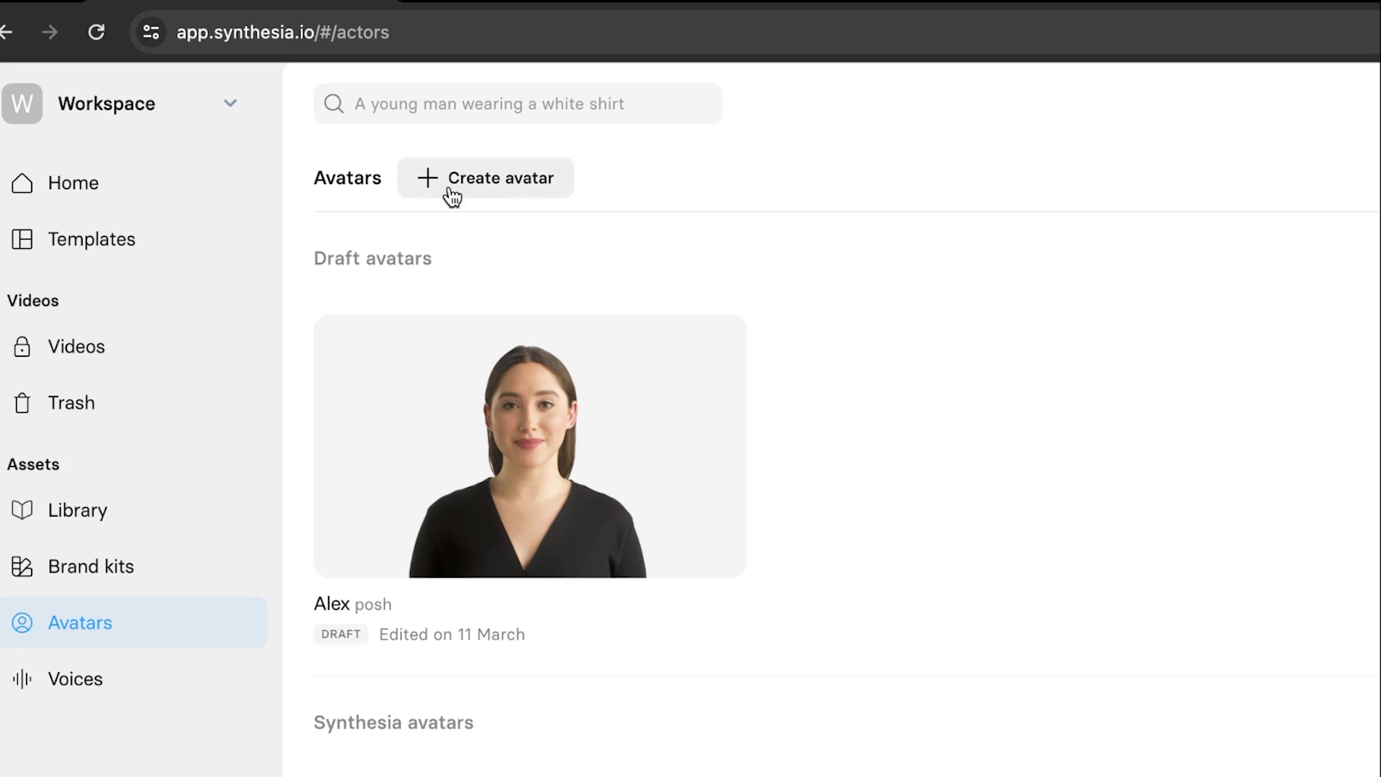
# Create a custom avatar from the red-bloused Alex with the Microsoft wordmark logo and name the look "Microsoft Alex"
pyautogui.click(551, 210)
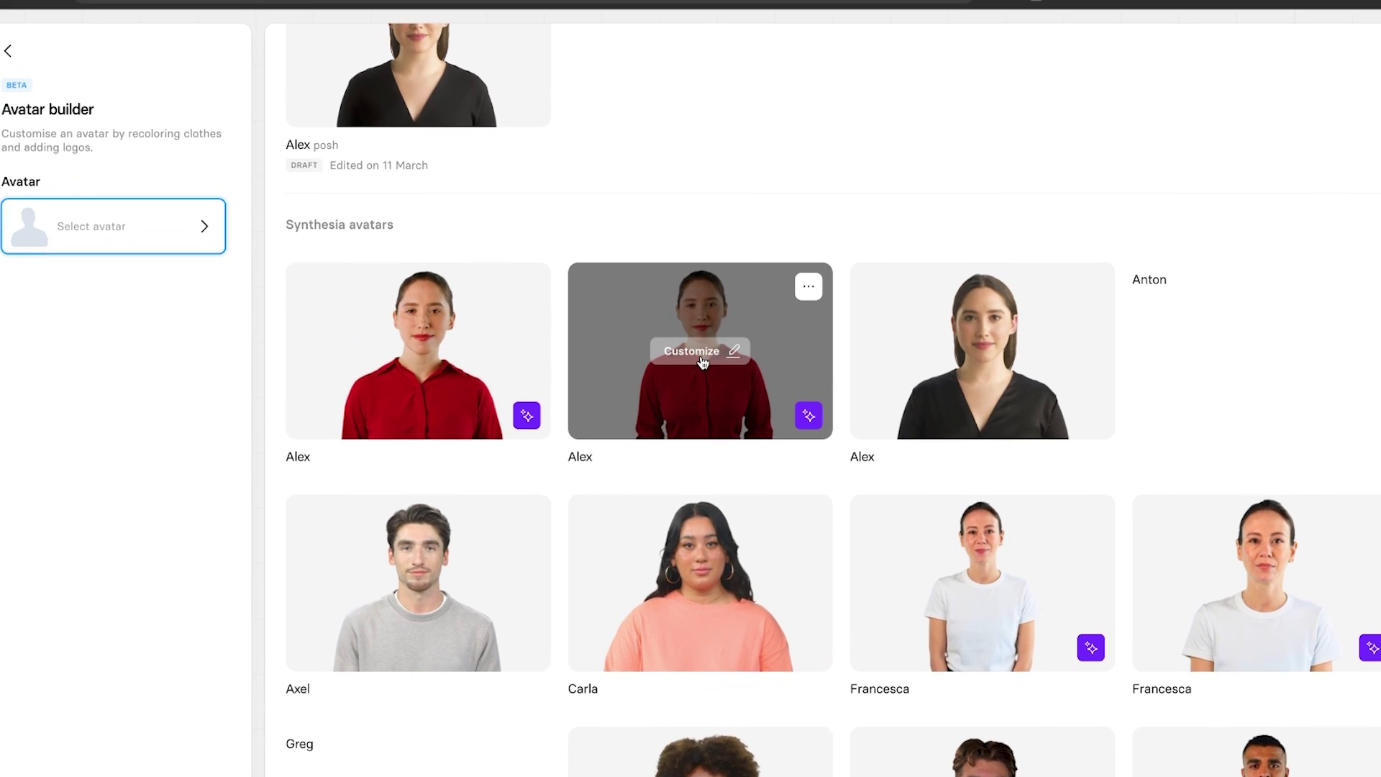
pyautogui.click(702, 357)
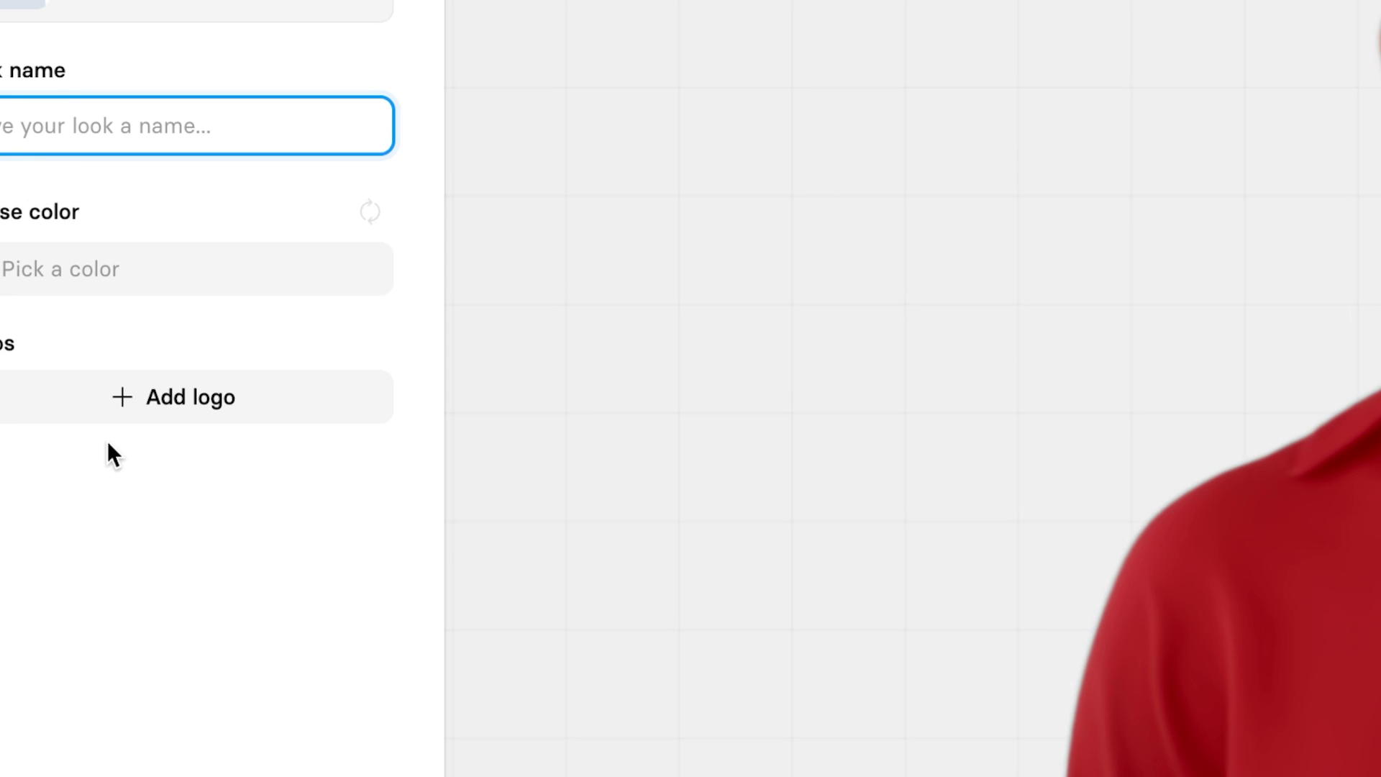
pyautogui.click(111, 414)
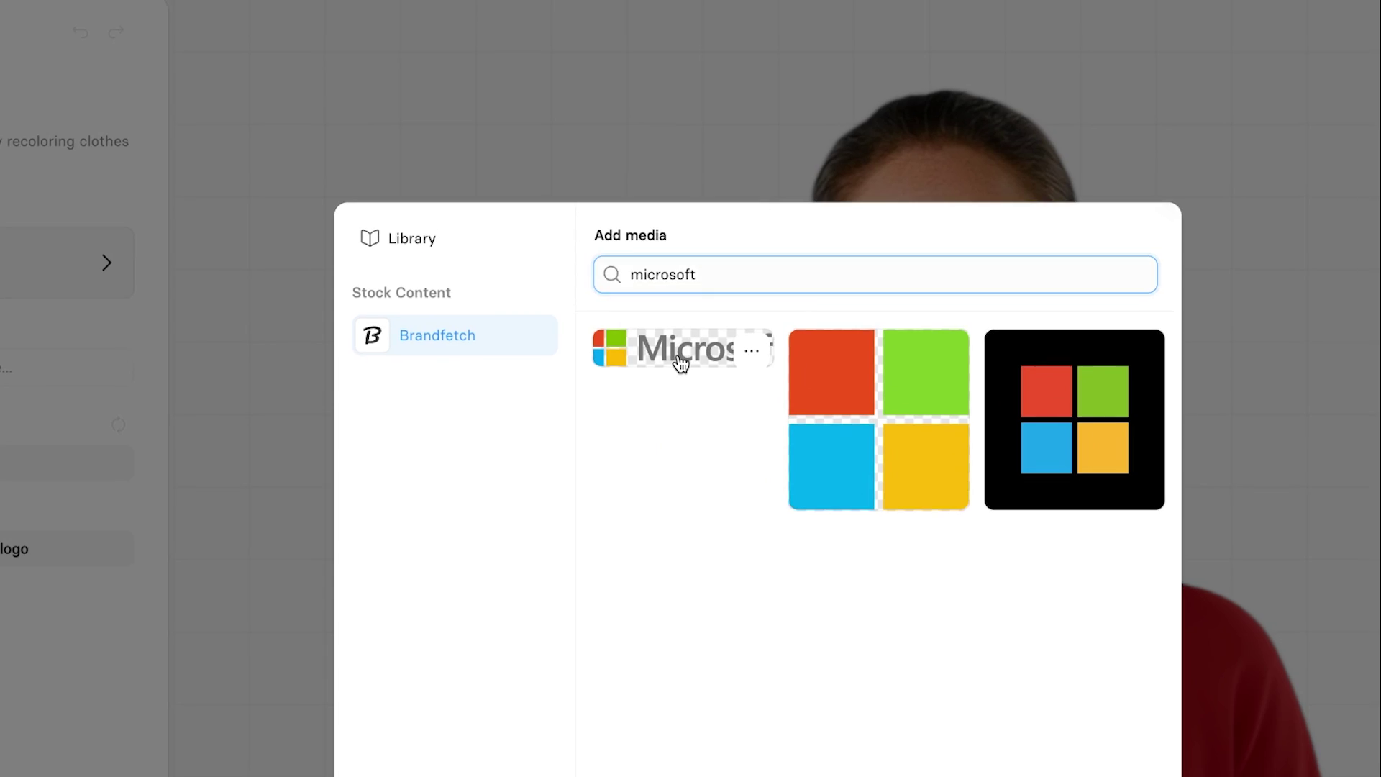
pyautogui.click(679, 363)
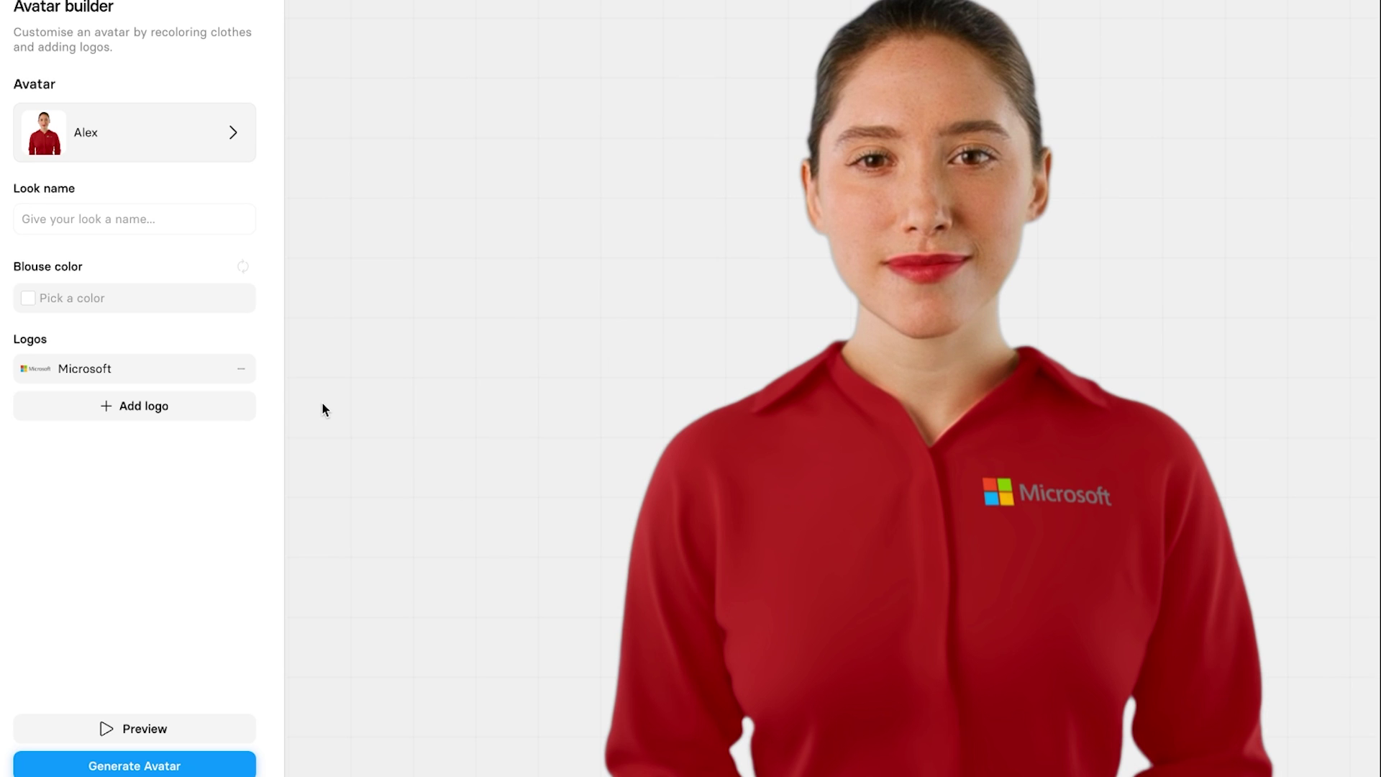
pyautogui.click(76, 225)
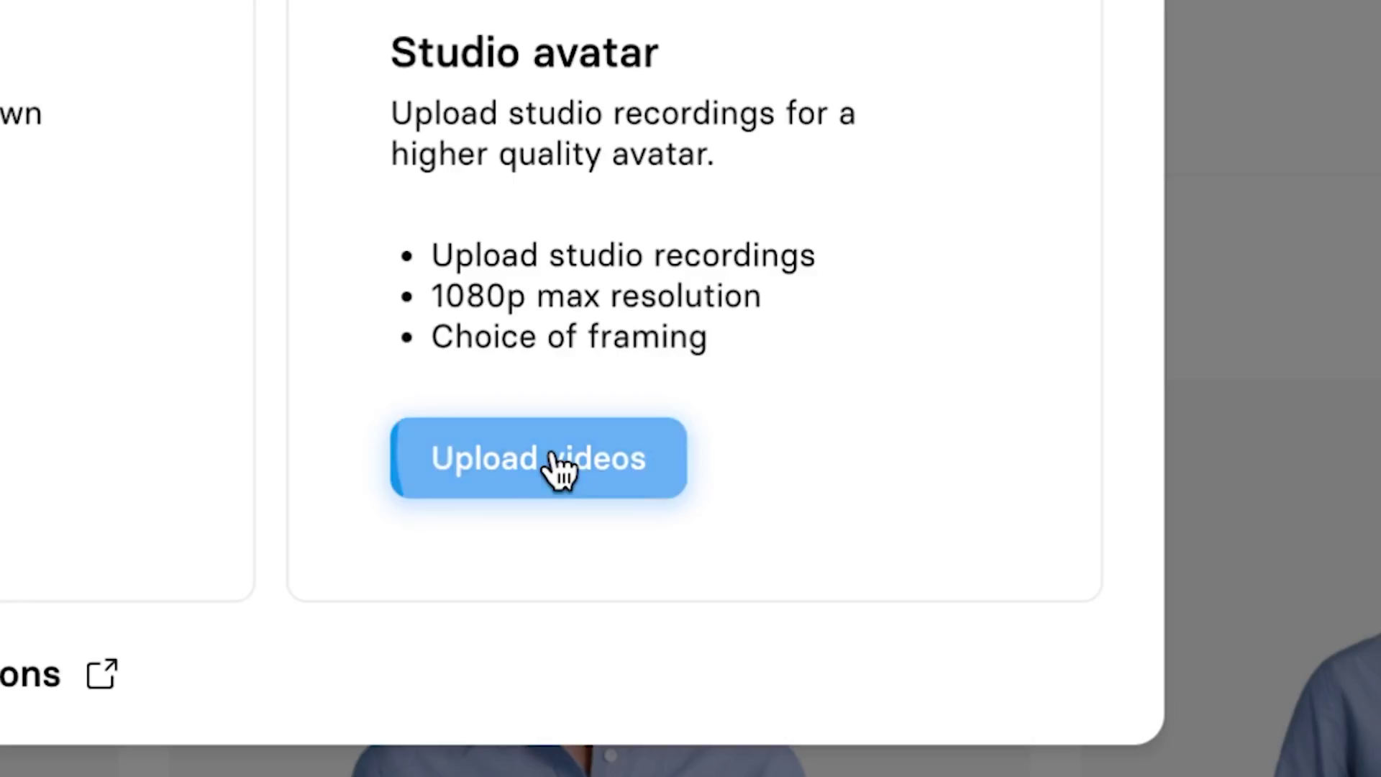
# Open the Studio avatar upload form and review its consent requirements, avatar name, Chest up and Mid torso up framings, and submission terms
pyautogui.click(560, 467)
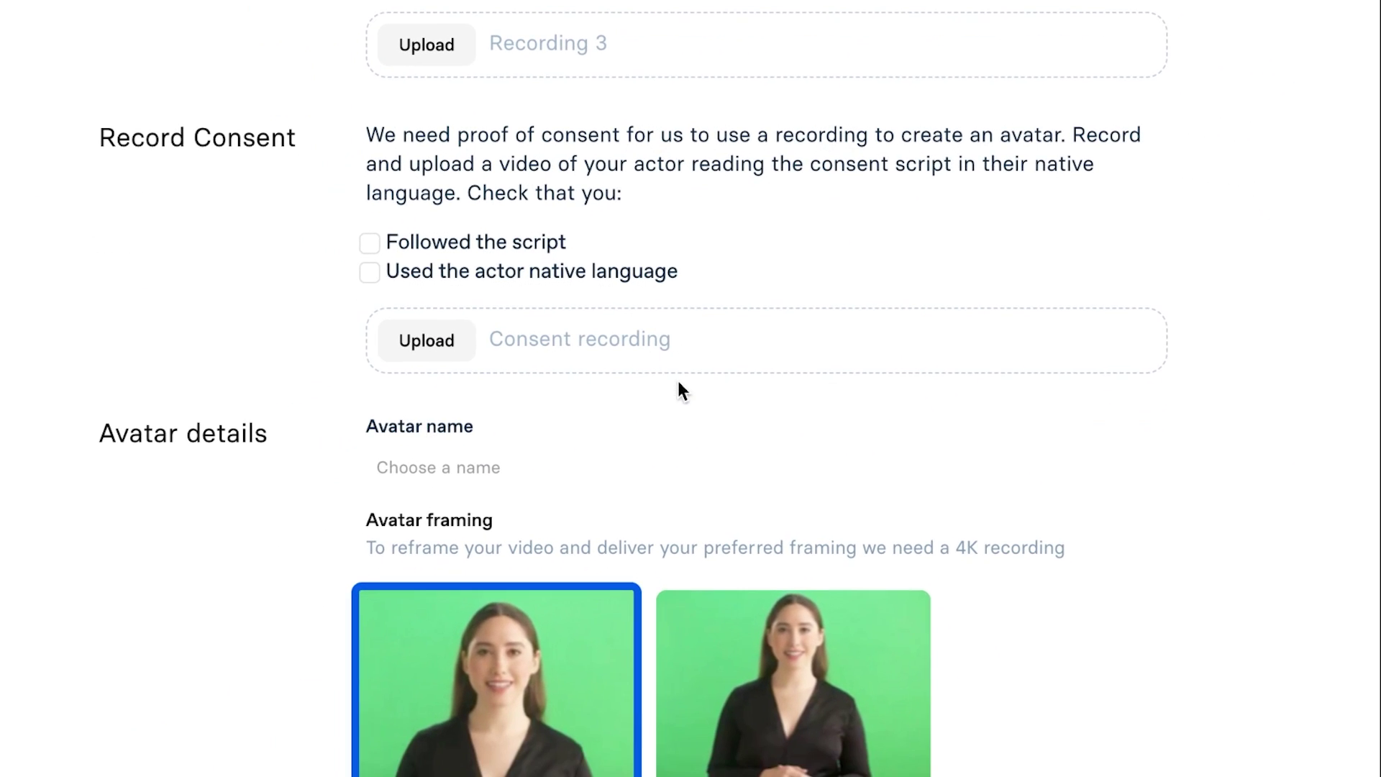
pyautogui.click(676, 450)
pyautogui.scroll(-2, 676, 449)
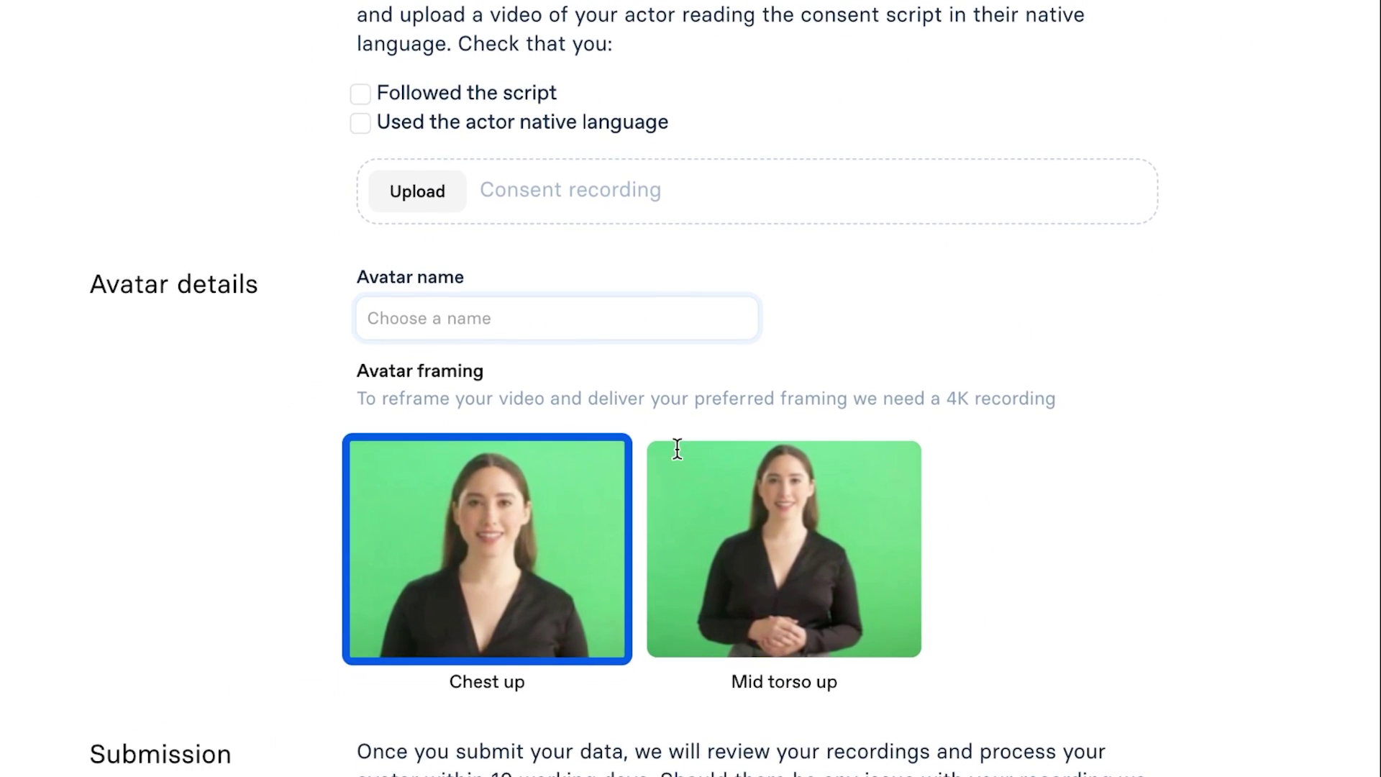
pyautogui.scroll(-2, 677, 459)
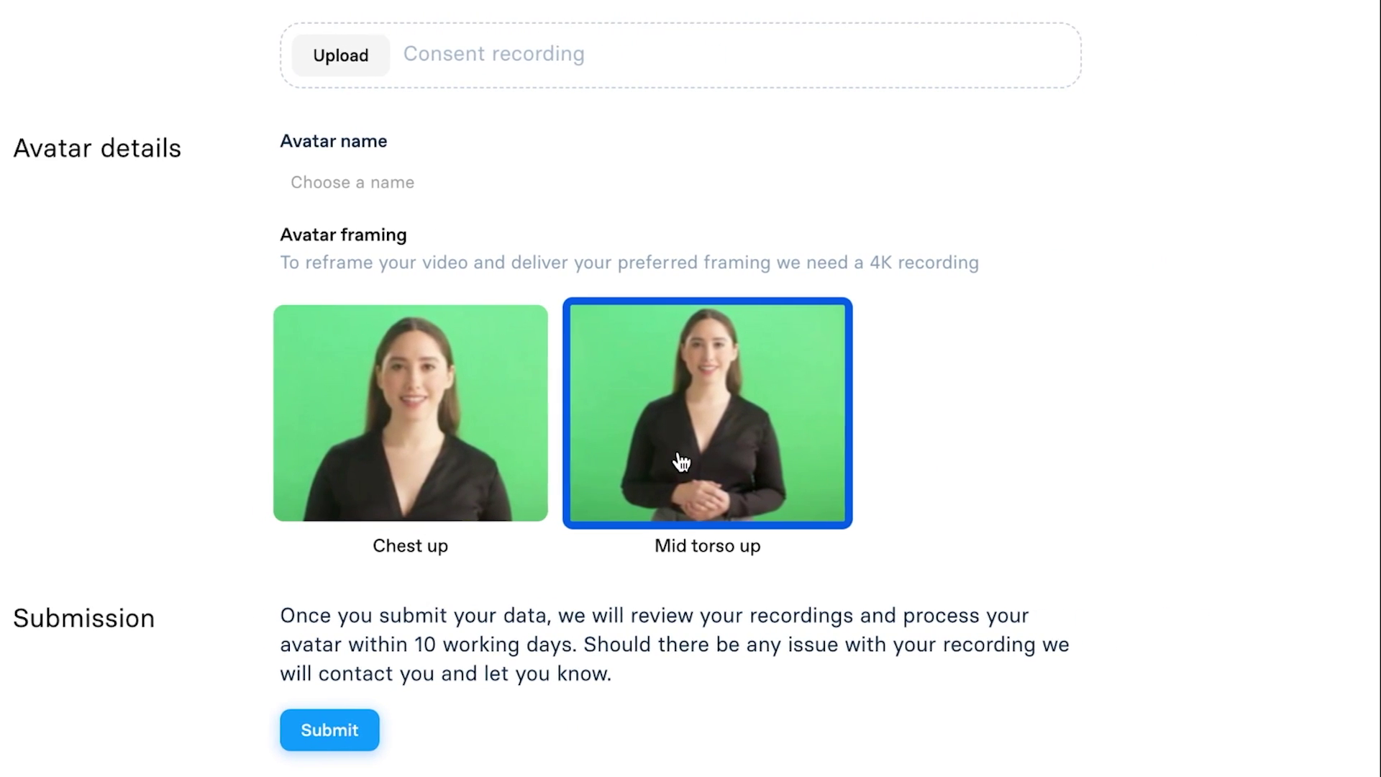
pyautogui.click(480, 439)
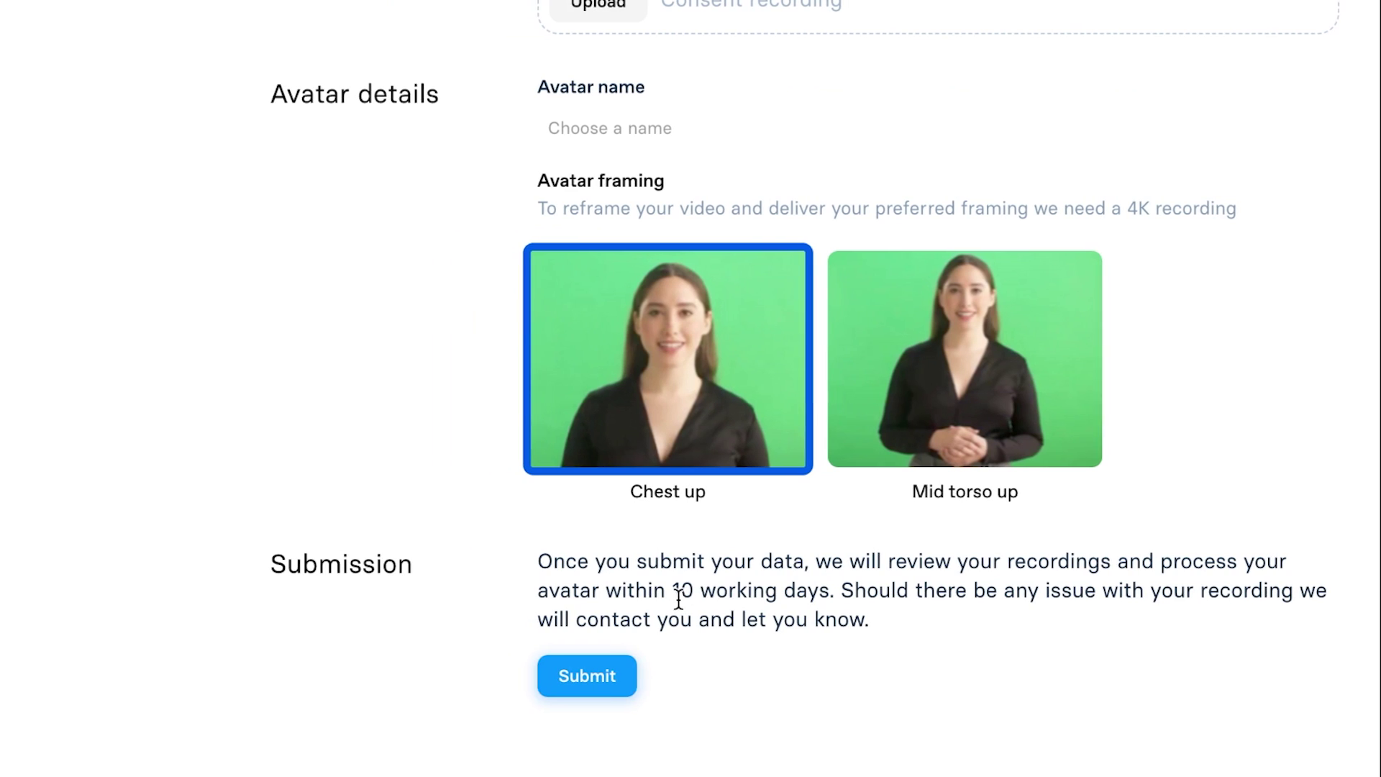
pyautogui.moveTo(643, 591); pyautogui.dragTo(692, 593)
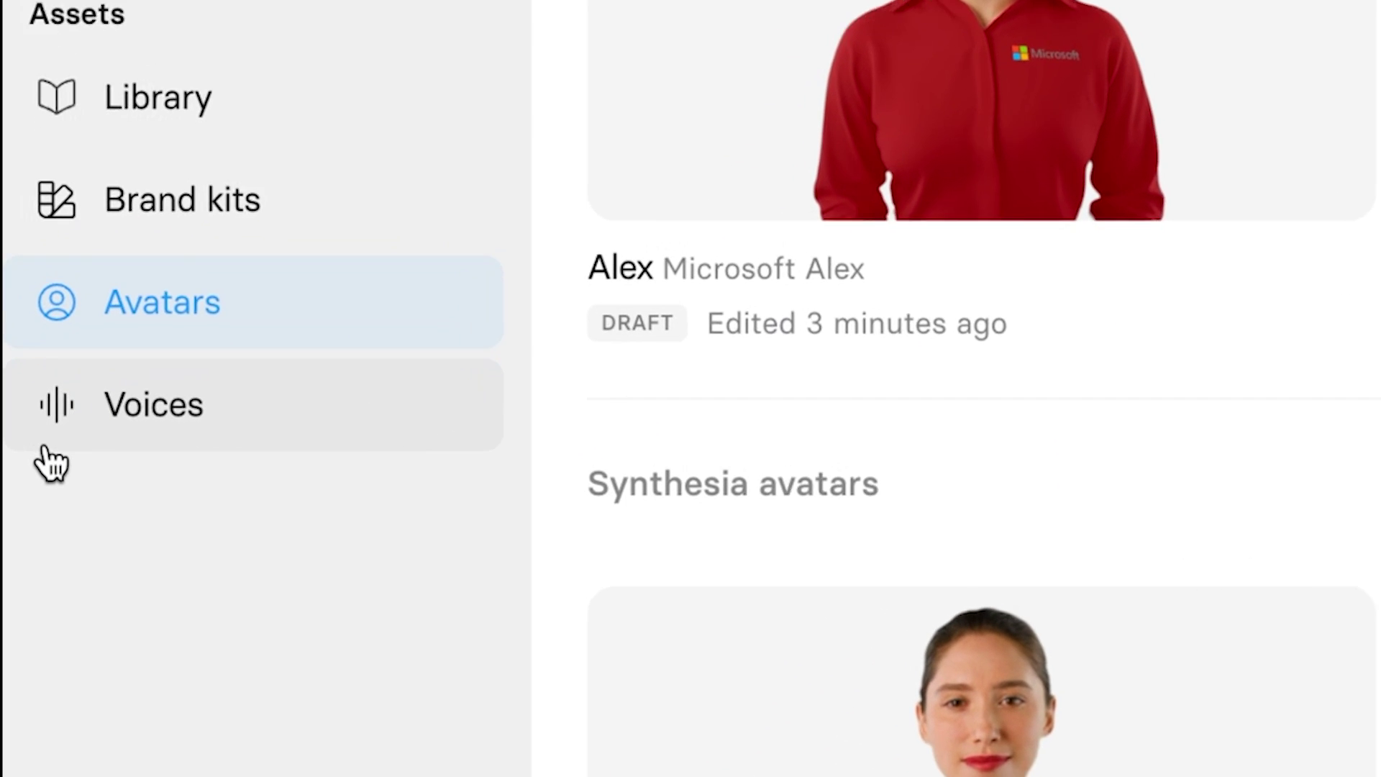
# Start a new cloned voice by entering the voice name, choosing English (US) as the language and Male as the gender
pyautogui.click(48, 435)
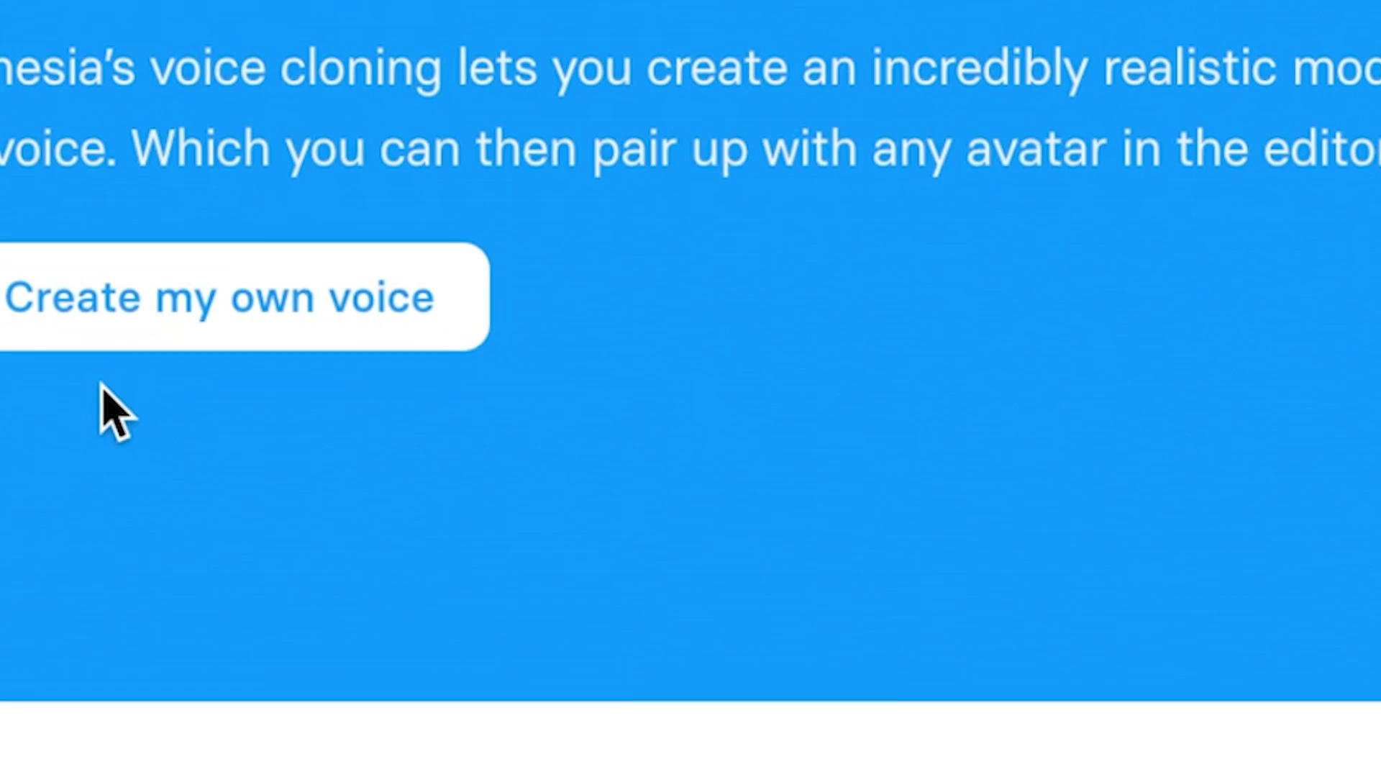
pyautogui.click(140, 352)
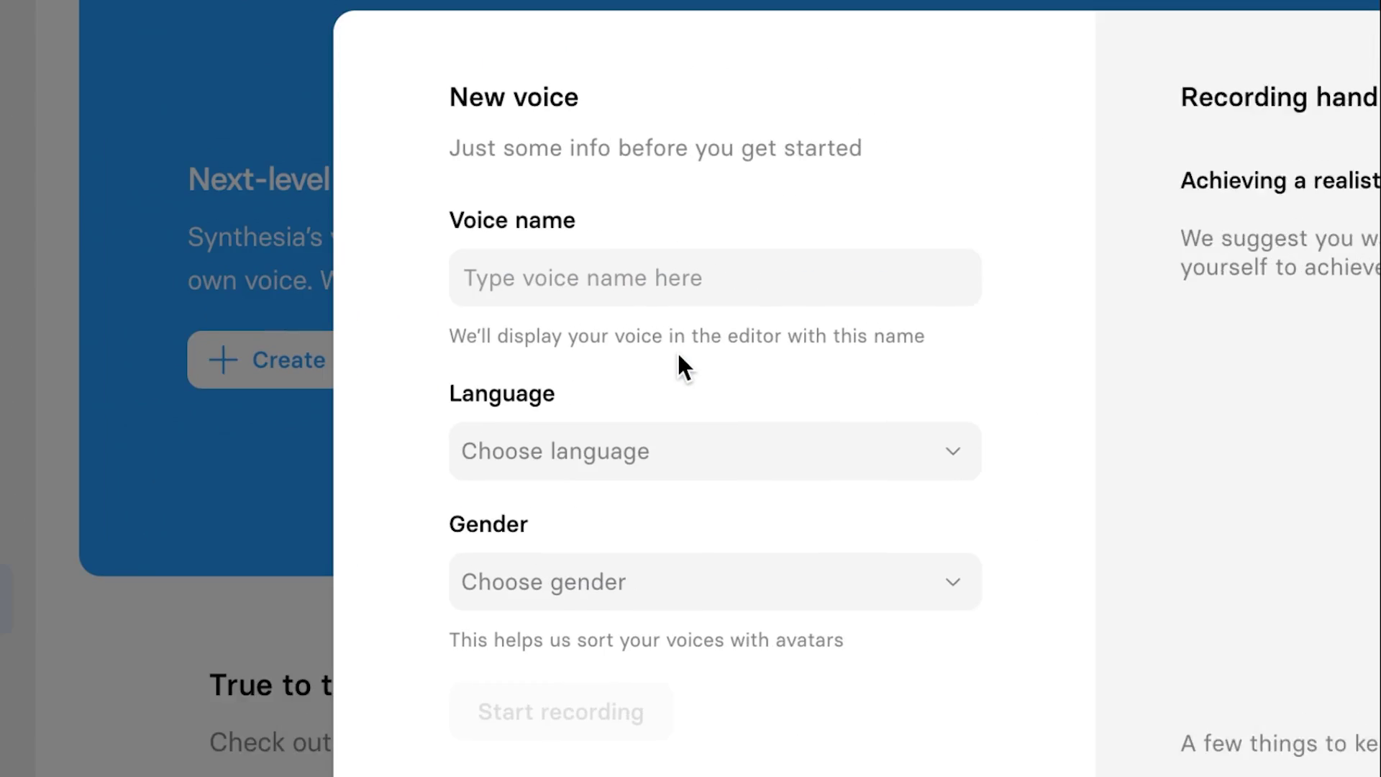
pyautogui.click(679, 354)
pyautogui.write('AI Andy')
pyautogui.click(840, 513)
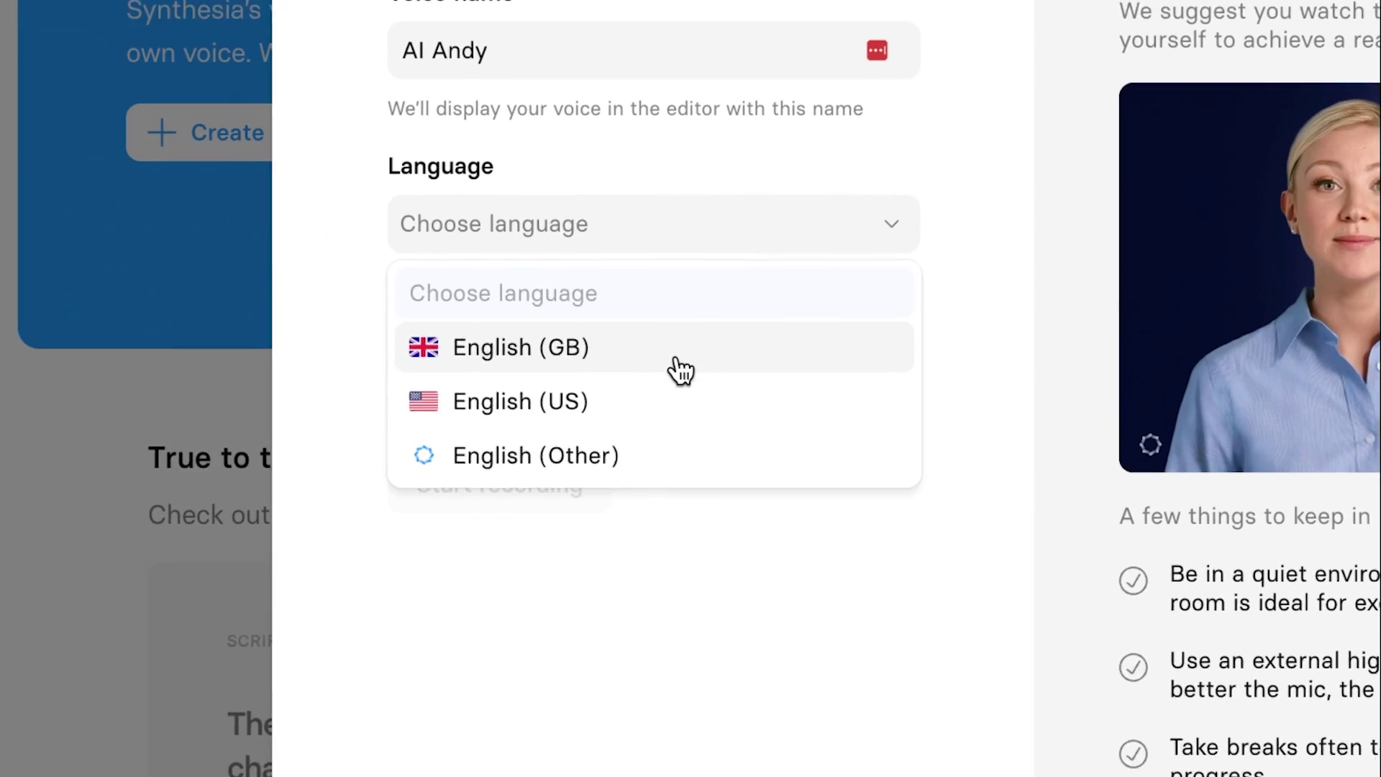
pyautogui.click(658, 404)
pyautogui.click(764, 363)
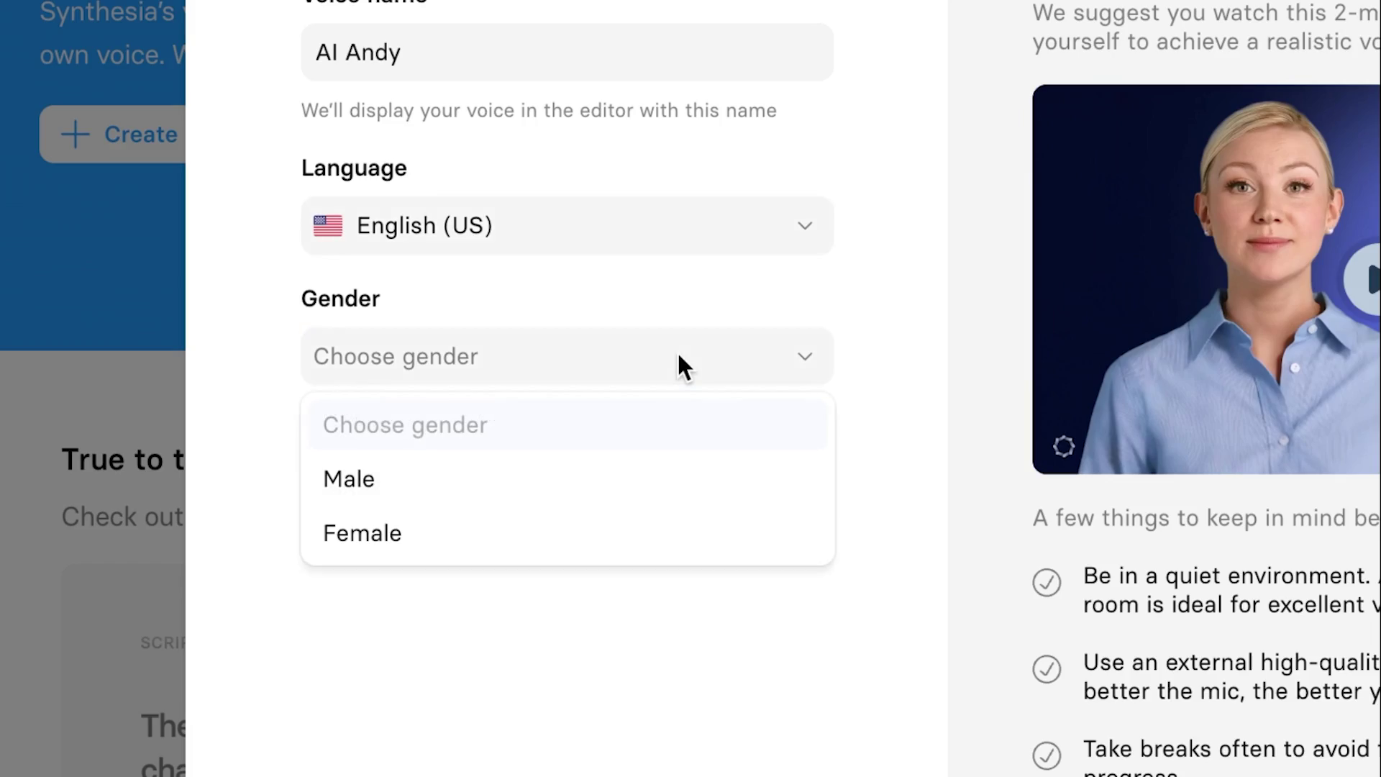
pyautogui.click(654, 483)
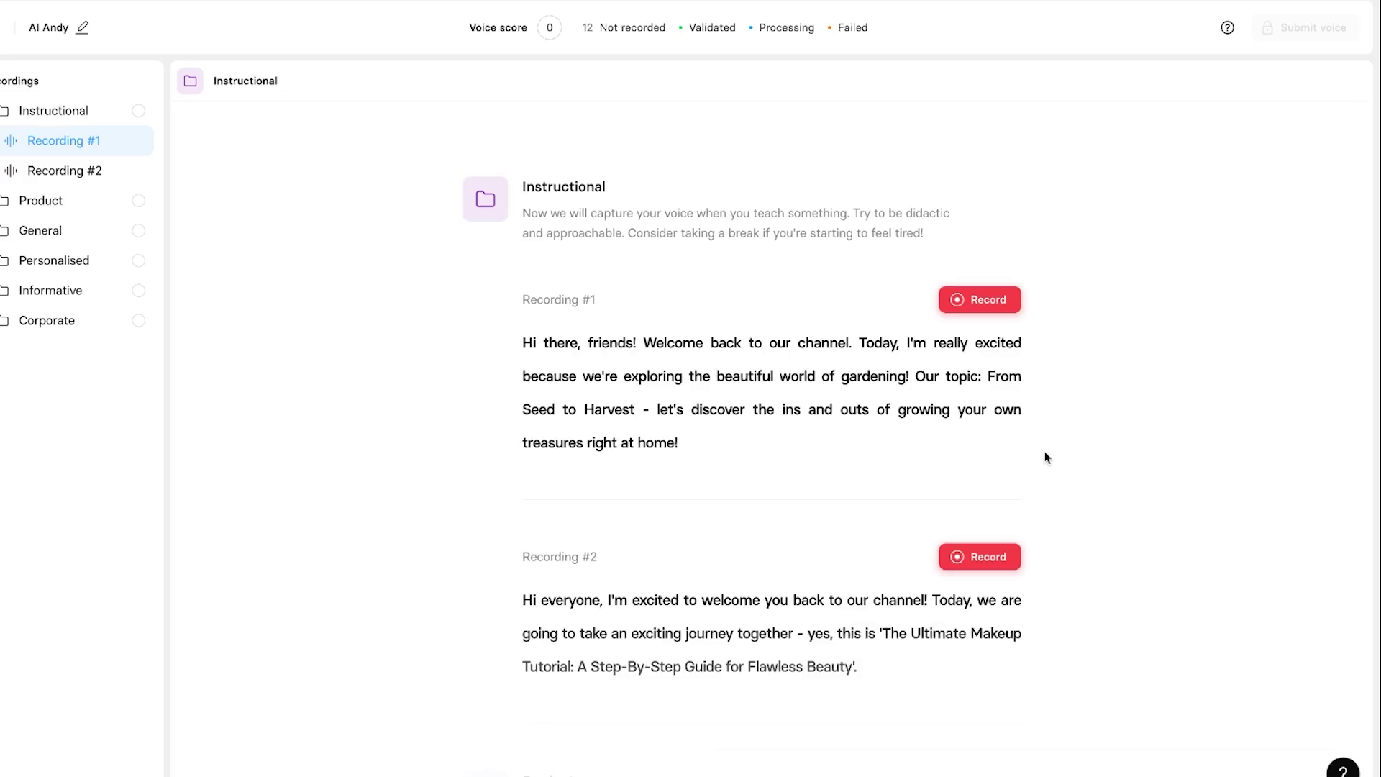
# Review the voice recording scripts from the Instructional section through the Corporate section
pyautogui.scroll(-10, 1045, 454)
pyautogui.scroll(-20, 1044, 451)
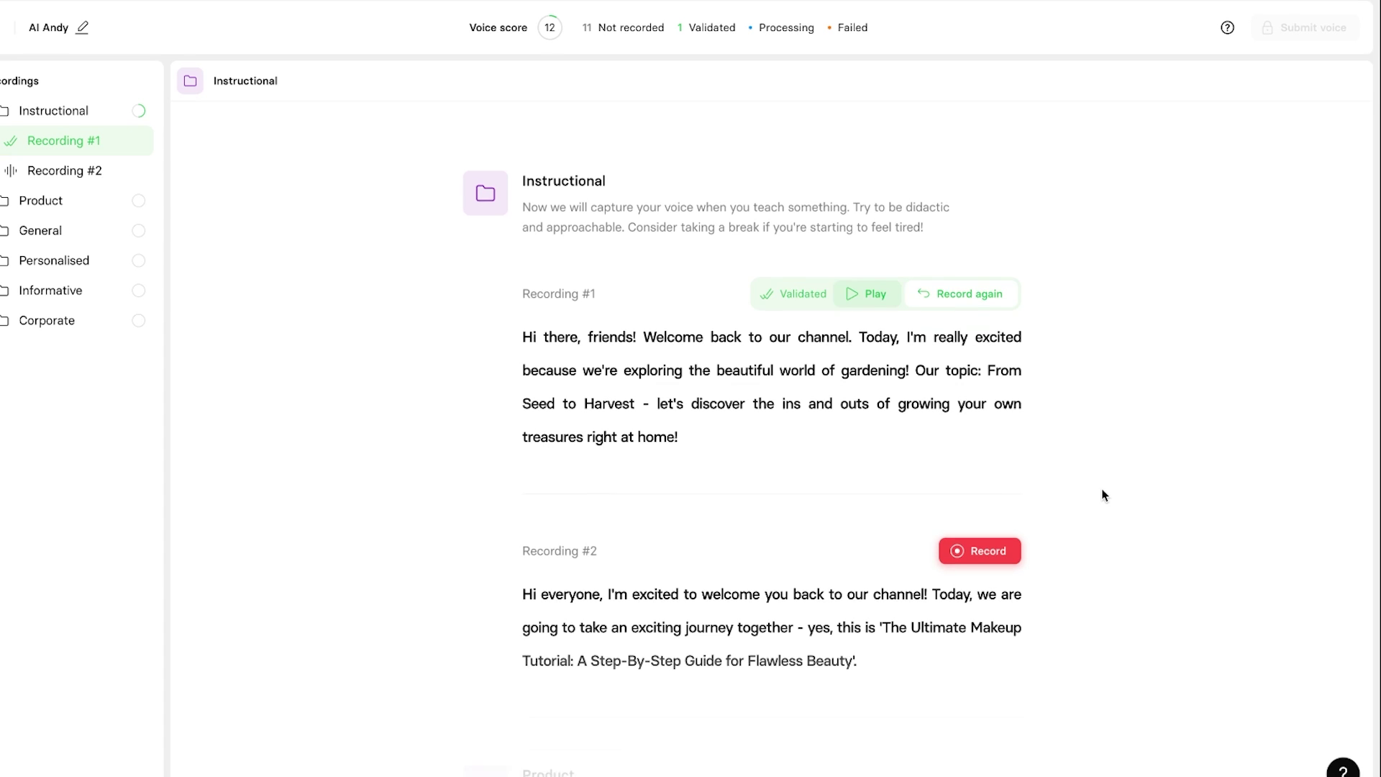
pyautogui.scroll(-10, 1103, 495)
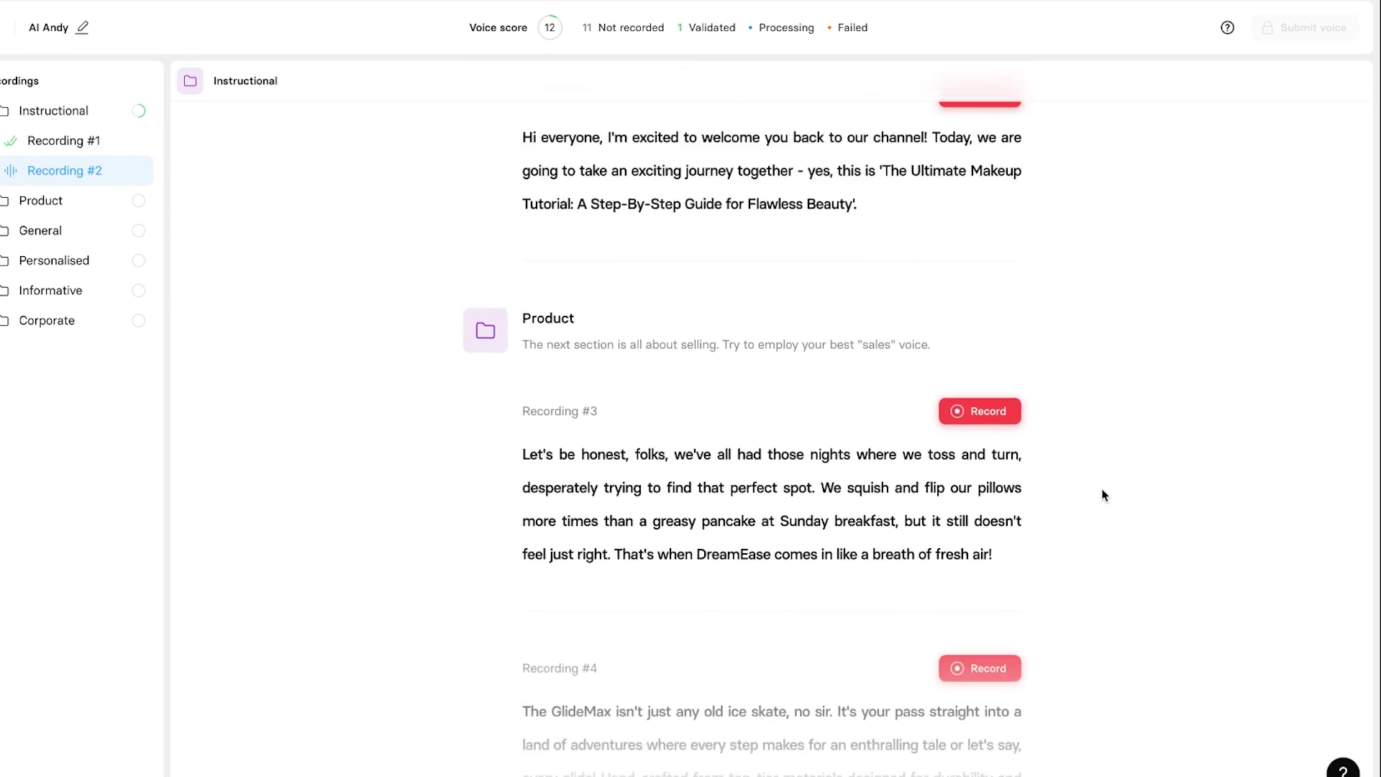
pyautogui.scroll(-20, 1102, 495)
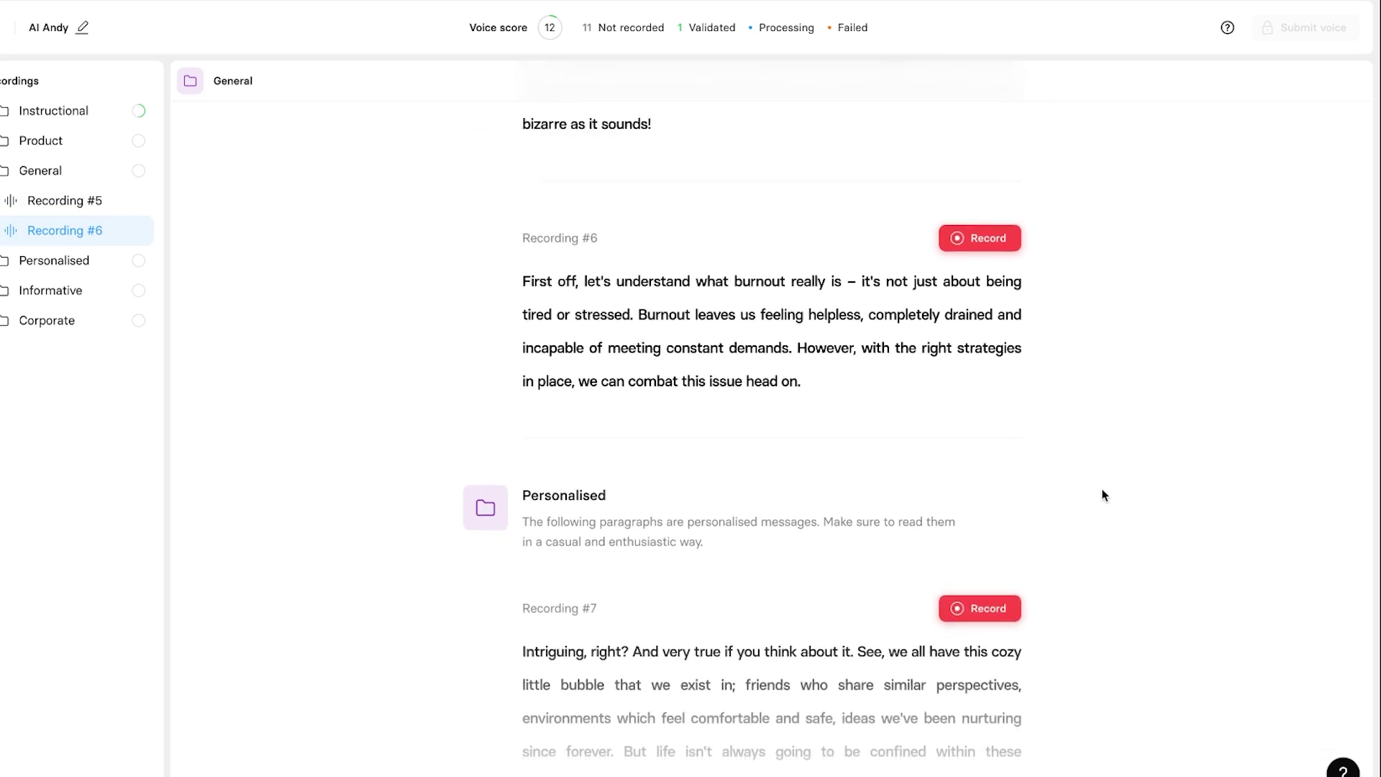
pyautogui.scroll(-8, 1103, 495)
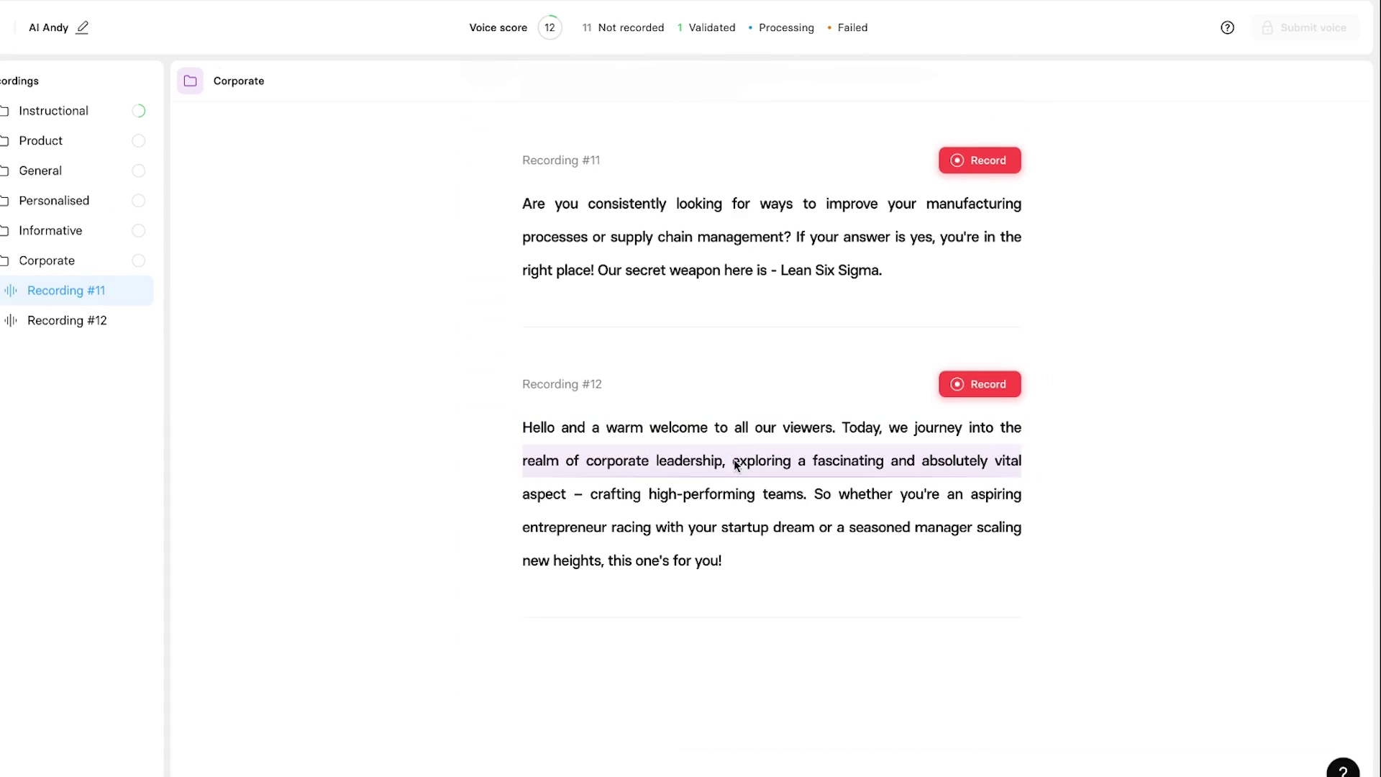
pyautogui.scroll(20, 1146, 544)
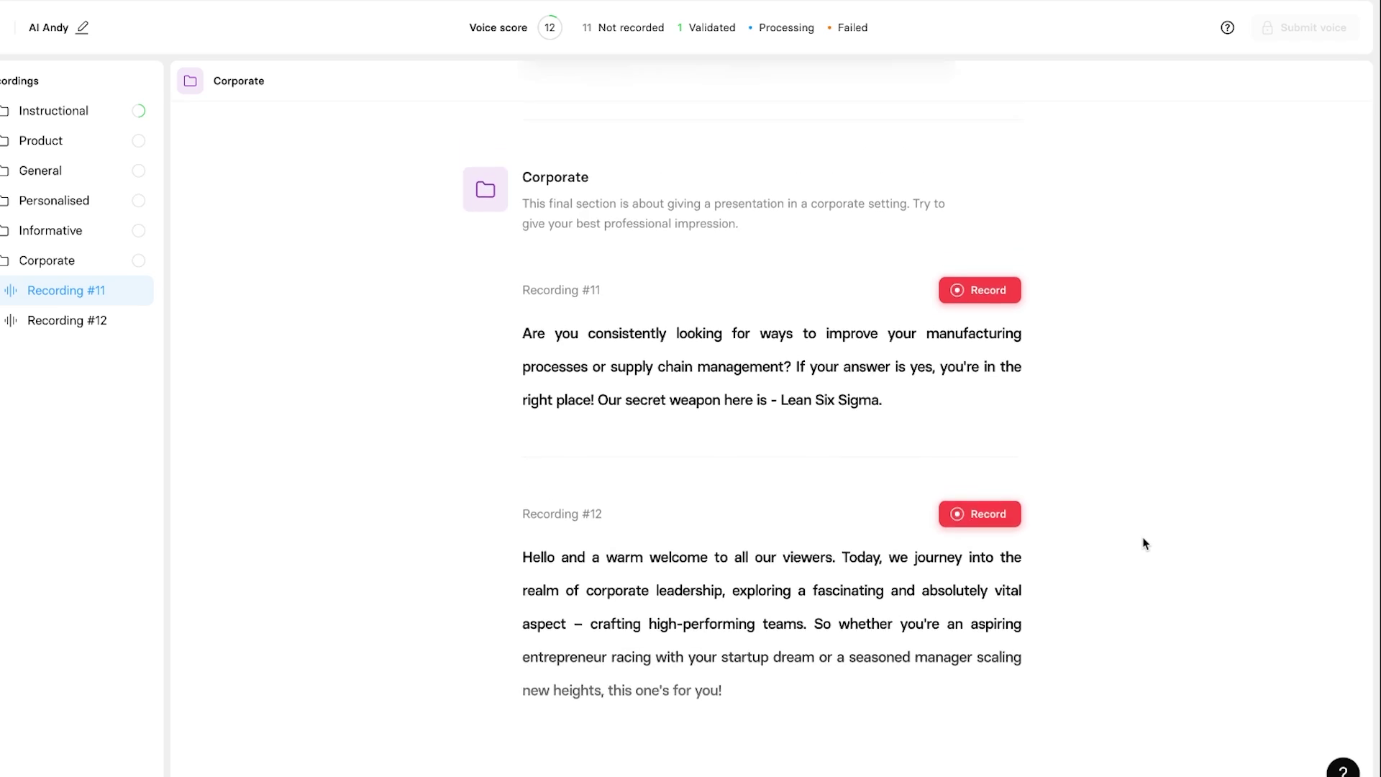